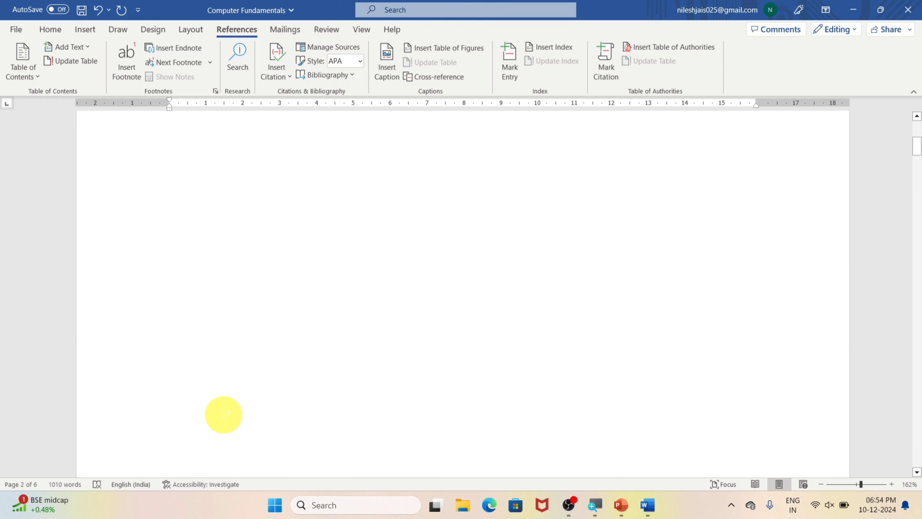
- Scroll to the blank page that sits before the 'Computer Fundamentals' title page
scroll(197, 331, down, 5)
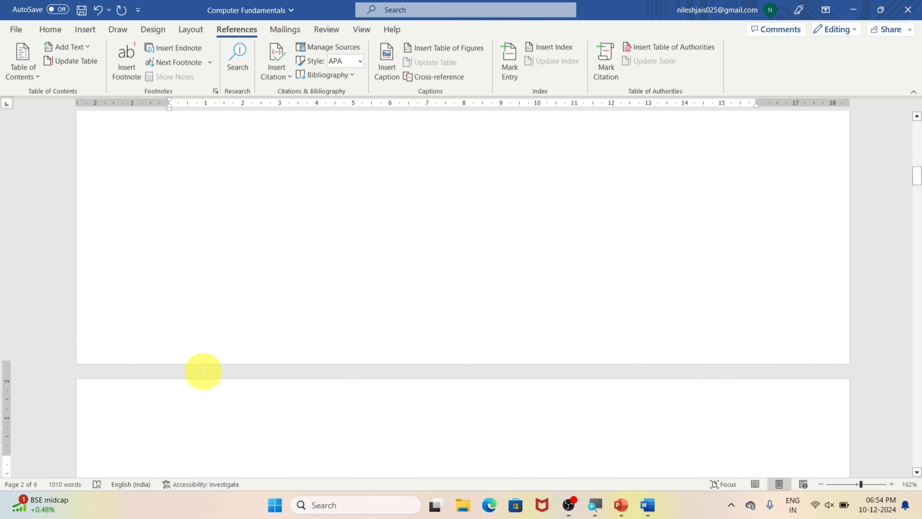
scroll(196, 328, up, 4)
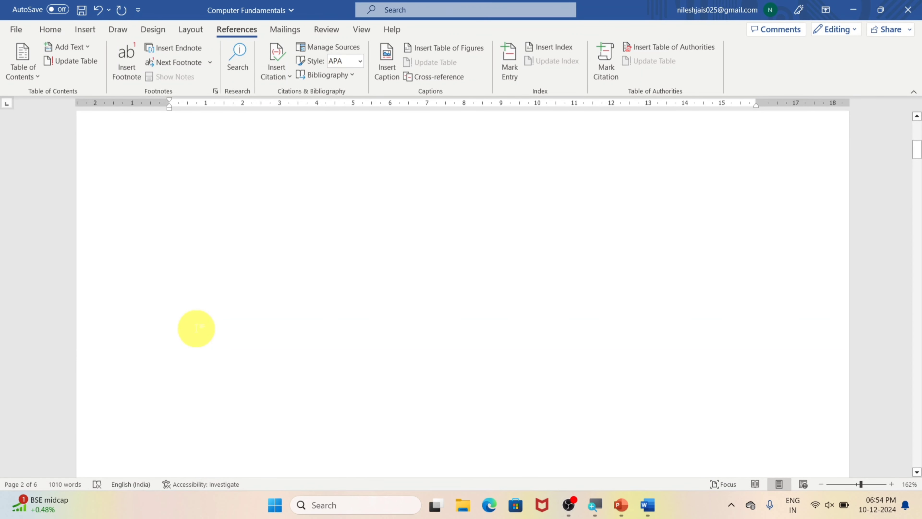
scroll(196, 328, up, 1)
- Insert Automatic Table 1 on the blank first page, listing the headings with page numbers 2–6
click(175, 237)
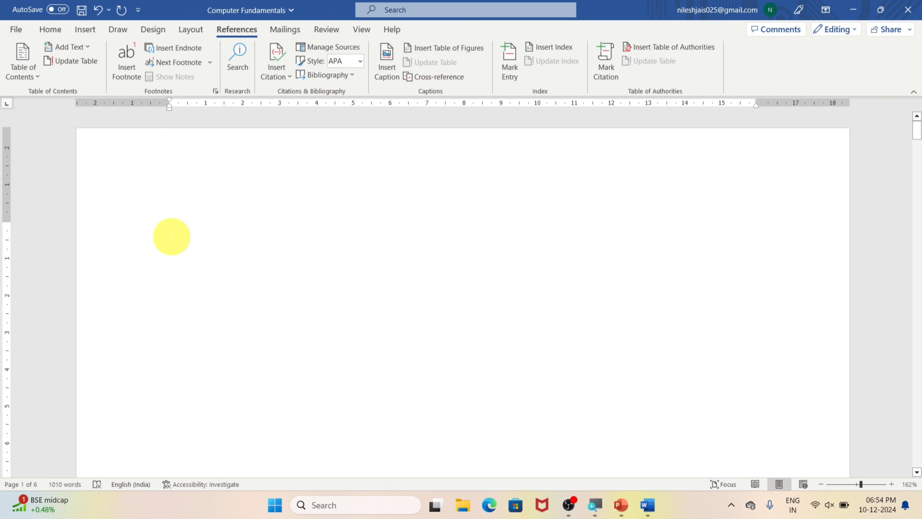
click(19, 76)
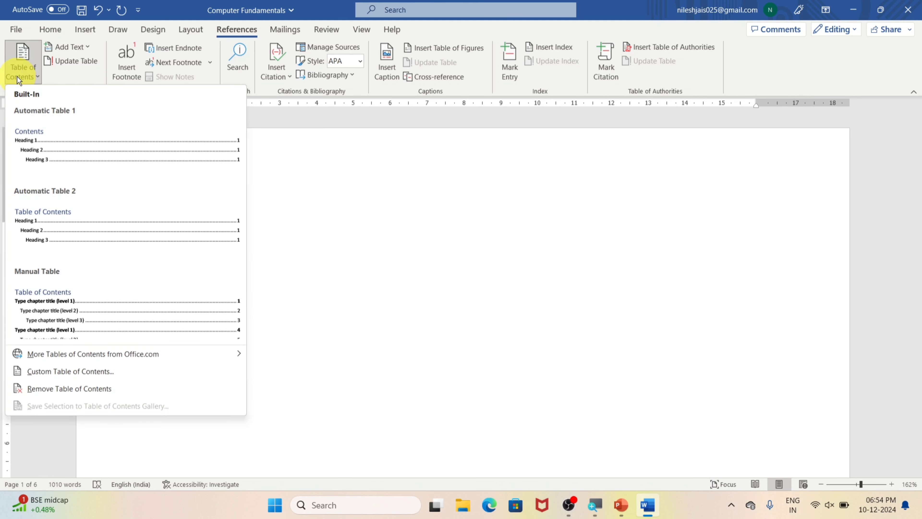
click(27, 141)
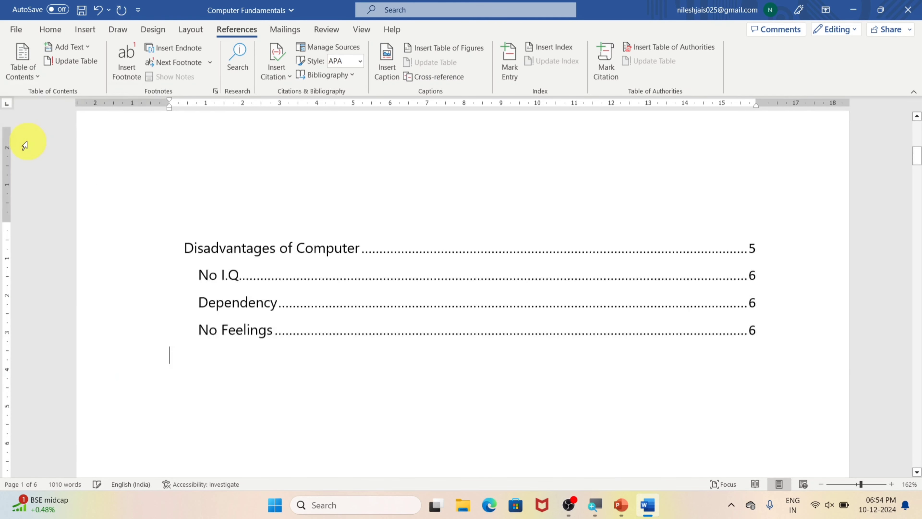
scroll(305, 271, up, 10)
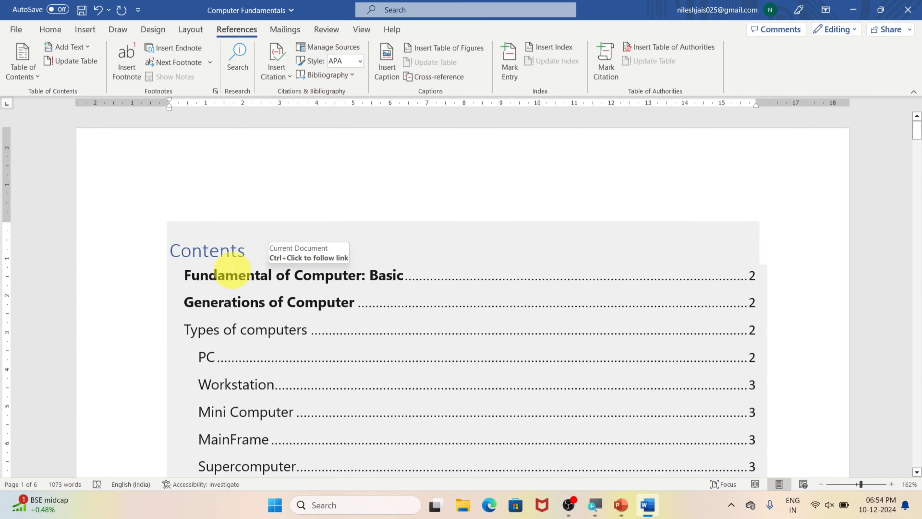
scroll(251, 341, down, 2)
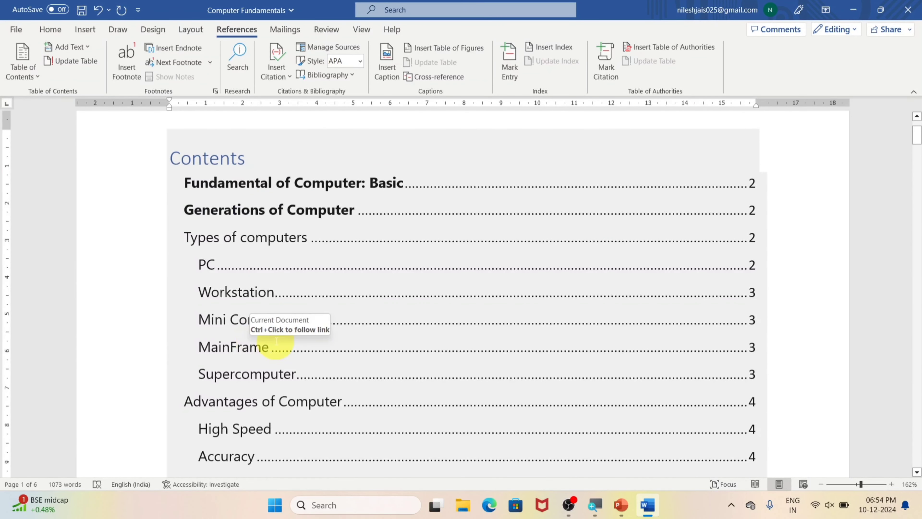
scroll(276, 342, up, 1)
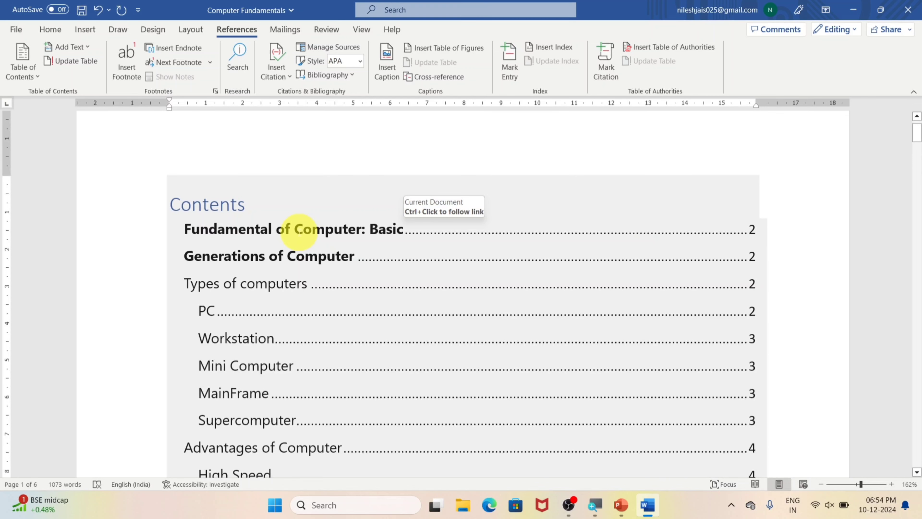
ctrl+click(300, 236)
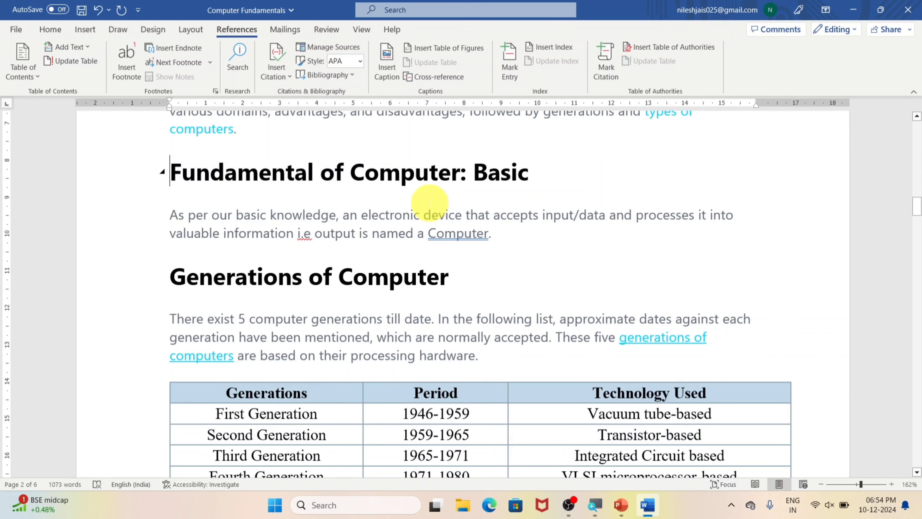
scroll(431, 203, up, 5)
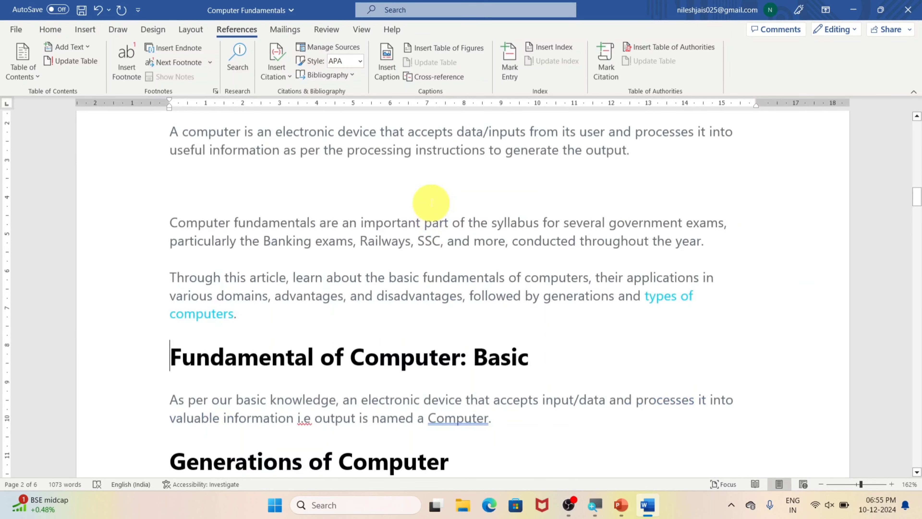
scroll(431, 202, down, 4)
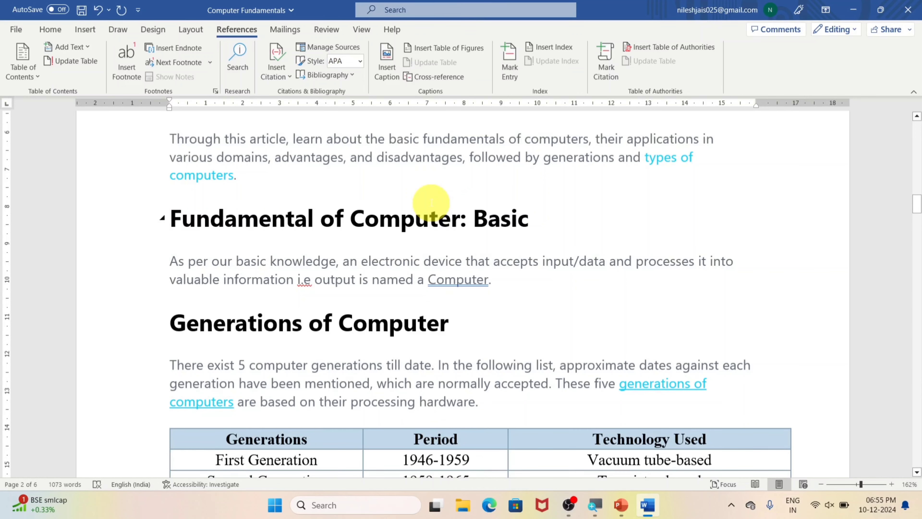
scroll(431, 202, up, 20)
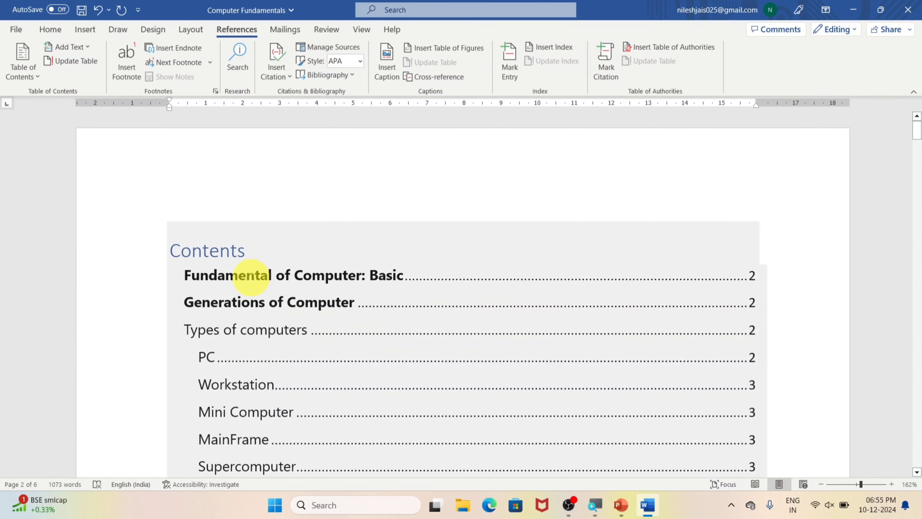
scroll(246, 274, down, 3)
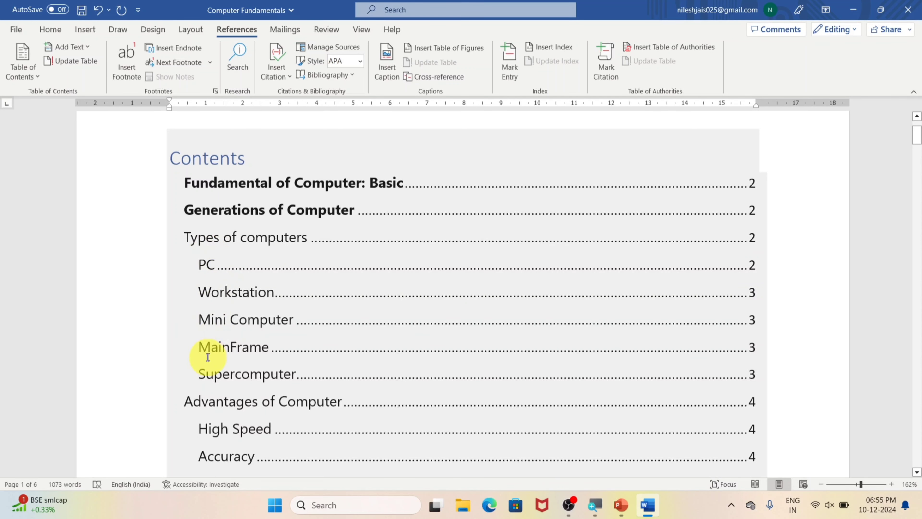
scroll(206, 350, down, 3)
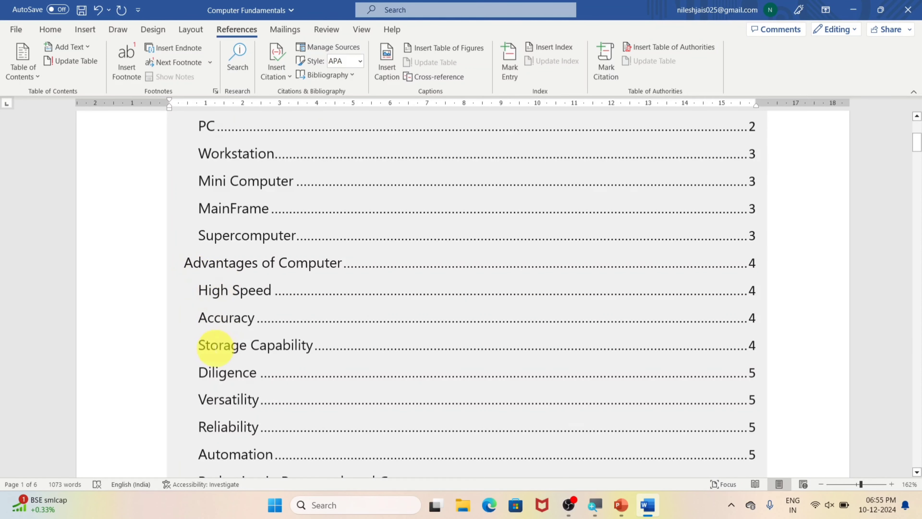
scroll(199, 267, up, 3)
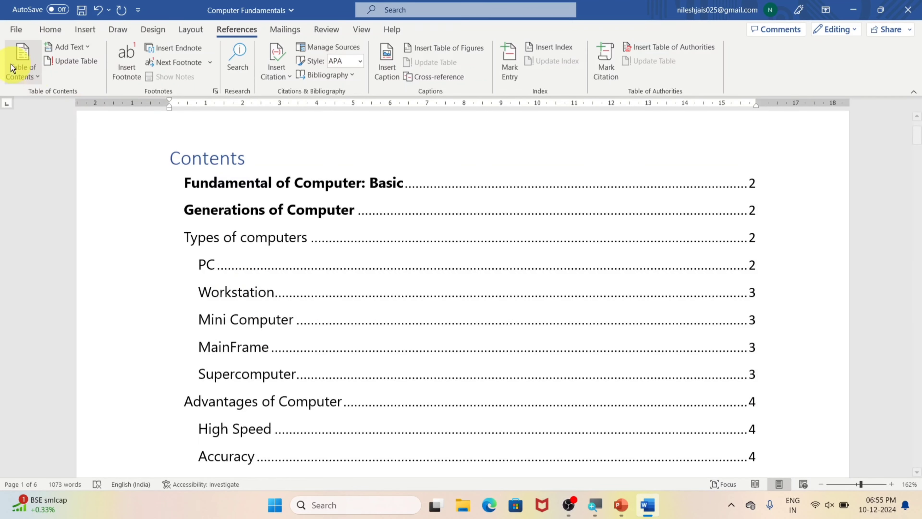
- Remove the table of contents so page 1 is blank, then select the whole document
click(20, 64)
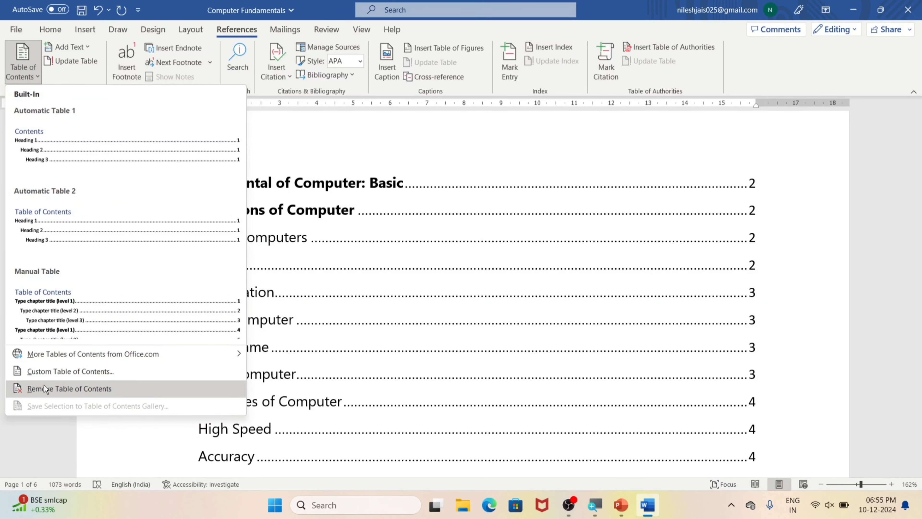
click(108, 388)
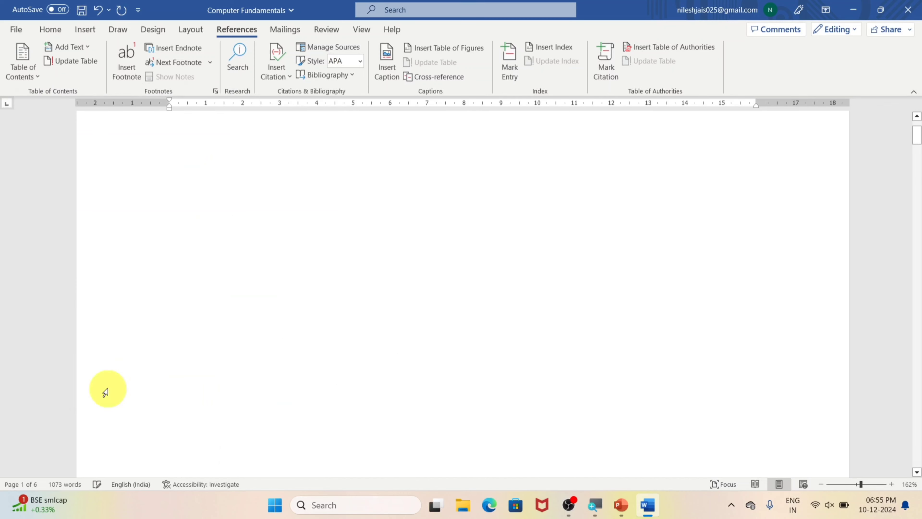
scroll(326, 292, down, 5)
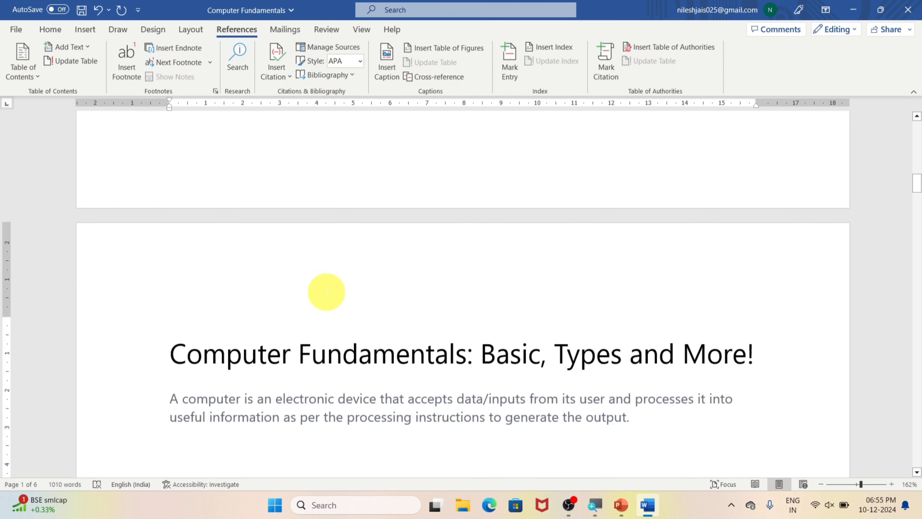
scroll(262, 345, down, 3)
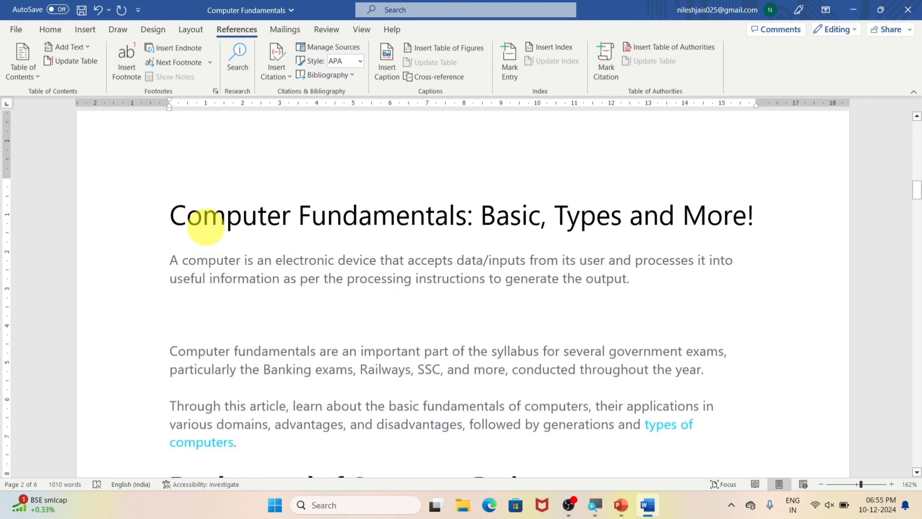
scroll(401, 324, down, 4)
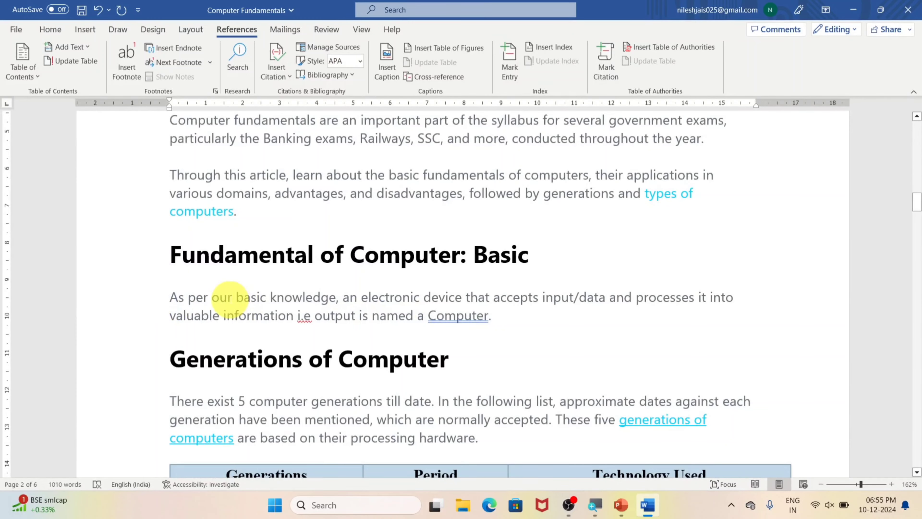
scroll(273, 287, up, 6)
scroll(273, 288, up, 1)
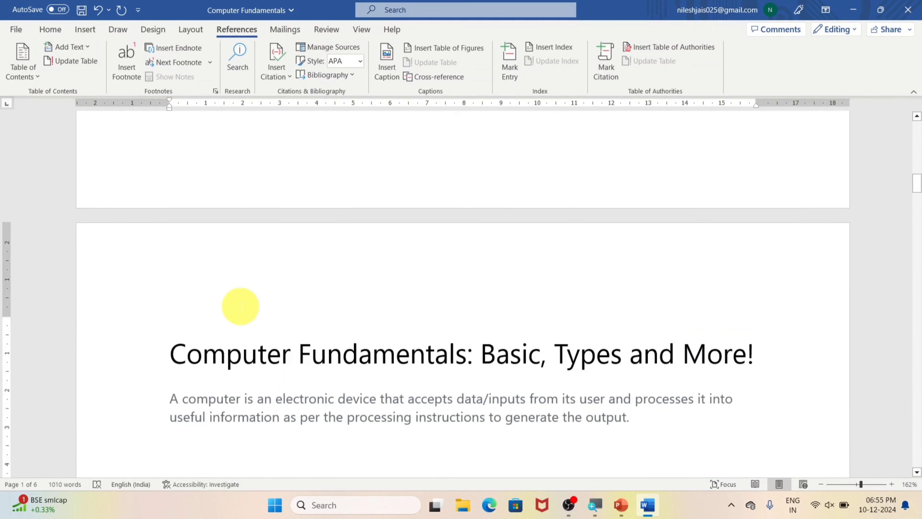
key(ctrl+a)
scroll(233, 334, down, 5)
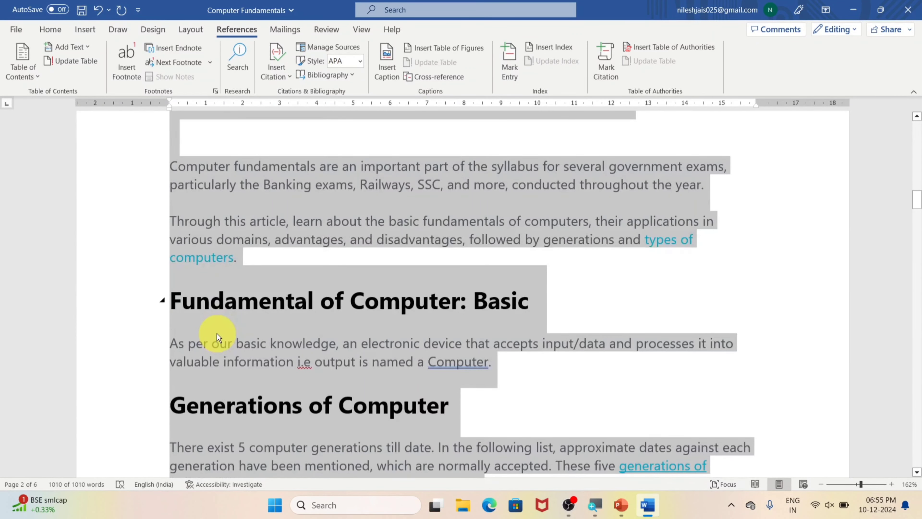
- Clear all formatting from the entire document, turning the headings into plain Normal text
click(44, 32)
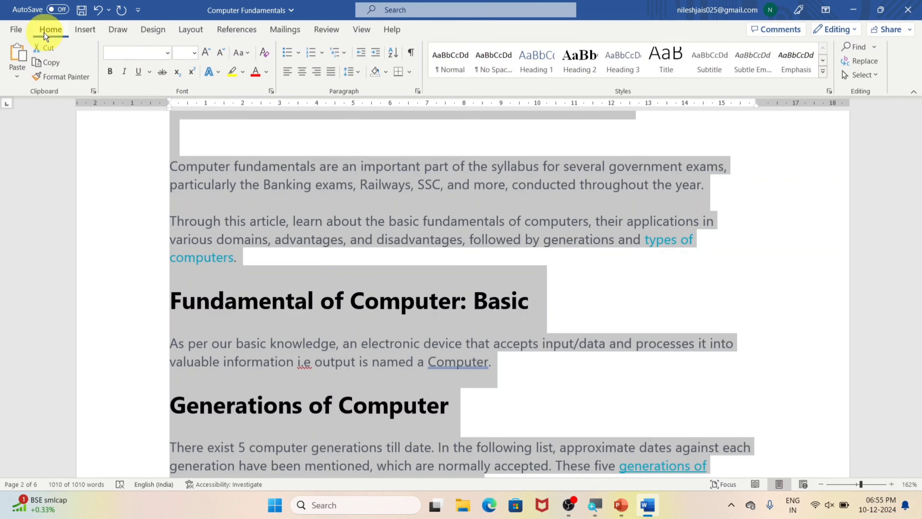
click(268, 53)
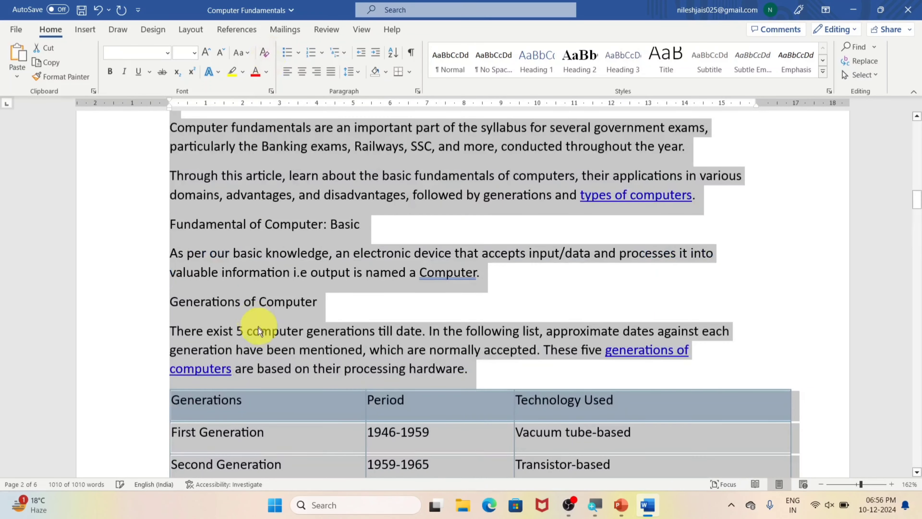
scroll(261, 325, up, 5)
scroll(259, 323, up, 4)
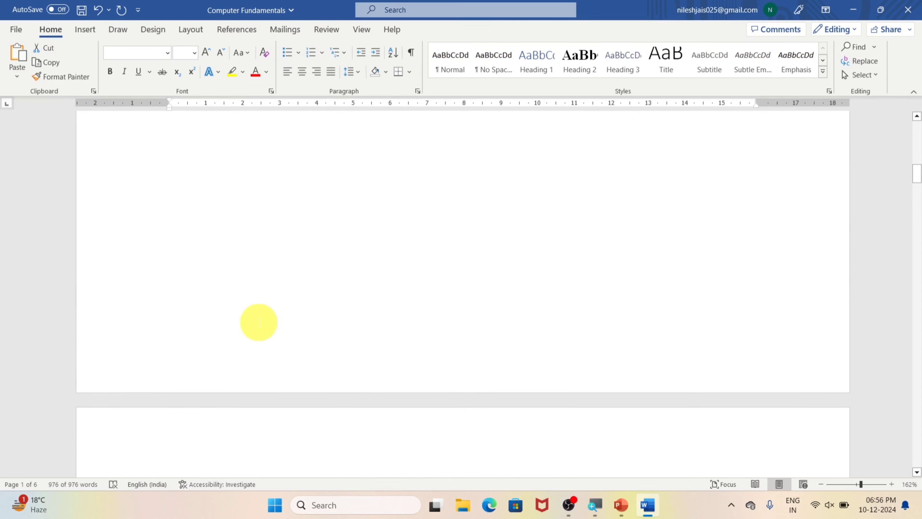
scroll(259, 322, down, 7)
- Select the title line 'Computer Fundamentals: Basic, Types and More!'
click(242, 289)
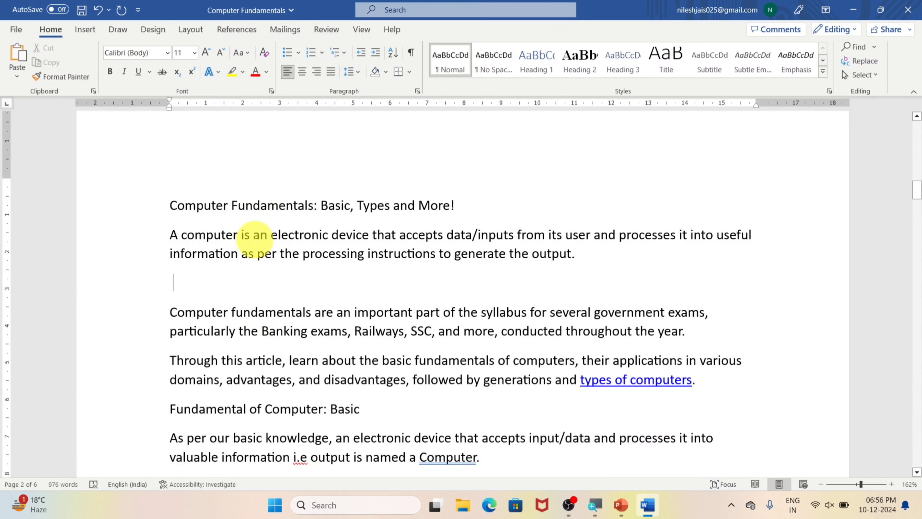
scroll(225, 225, down, 1)
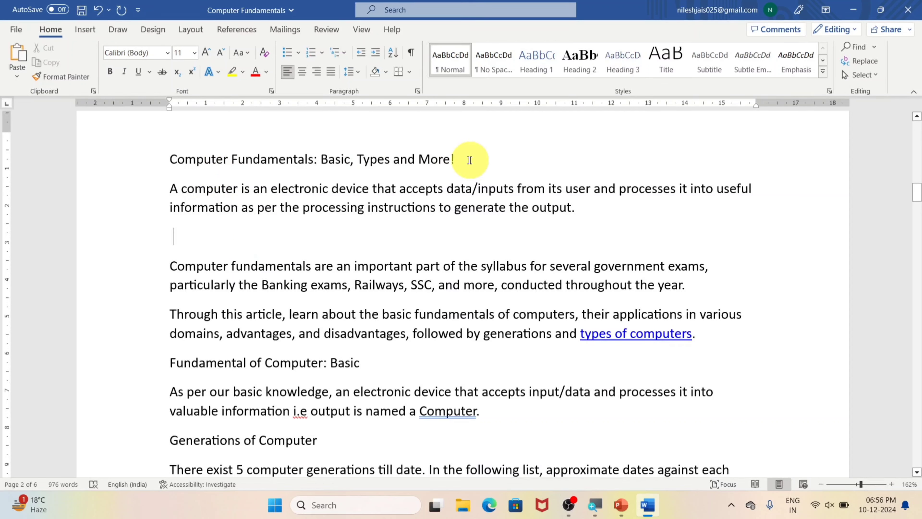
drag(469, 156, 190, 173)
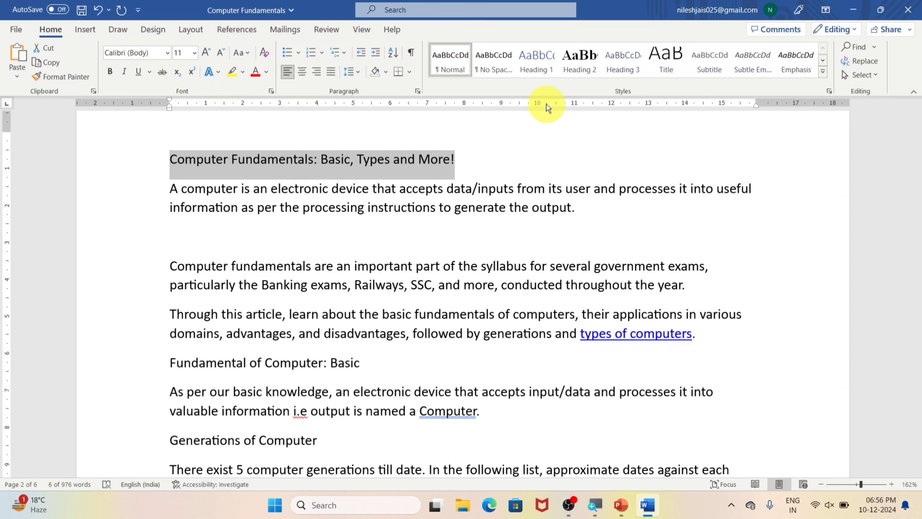
click(544, 70)
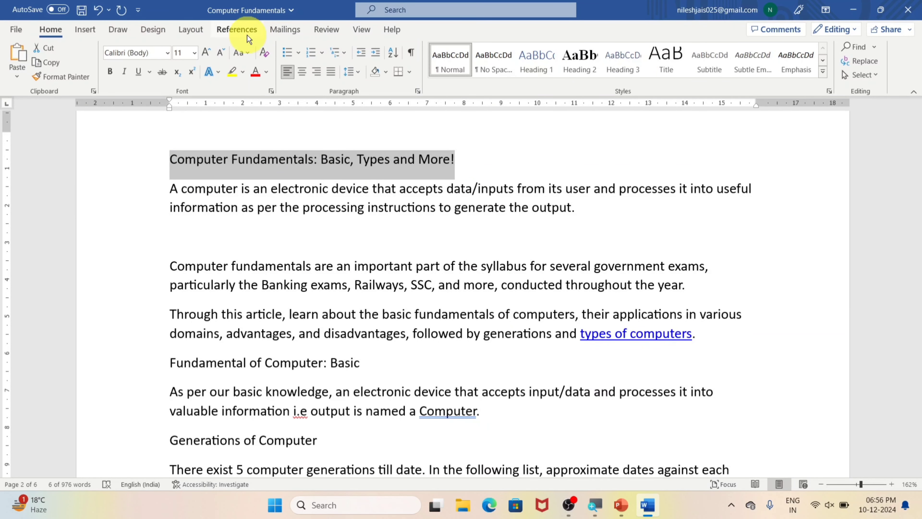
- Mark the title 'Computer Fundamentals: Basic, Types and More!' as a Level 1 entry with Add Text
click(241, 30)
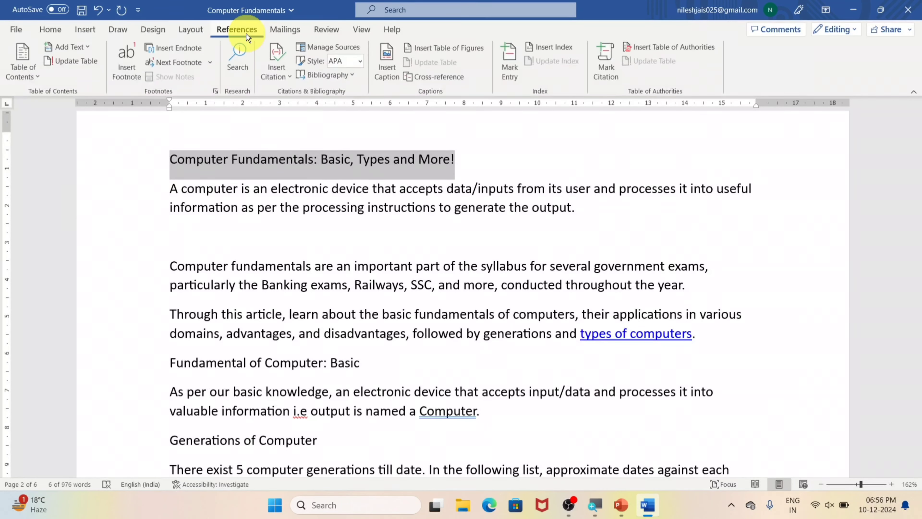
click(71, 50)
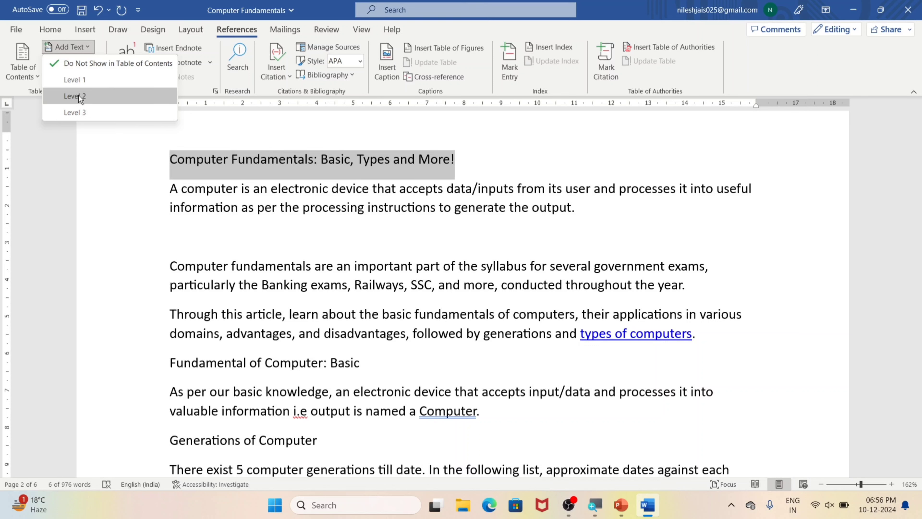
click(78, 115)
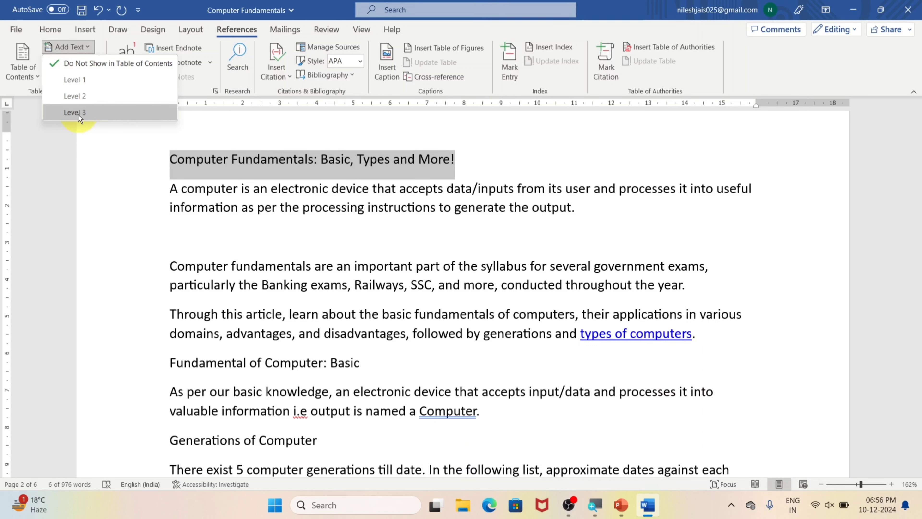
click(73, 80)
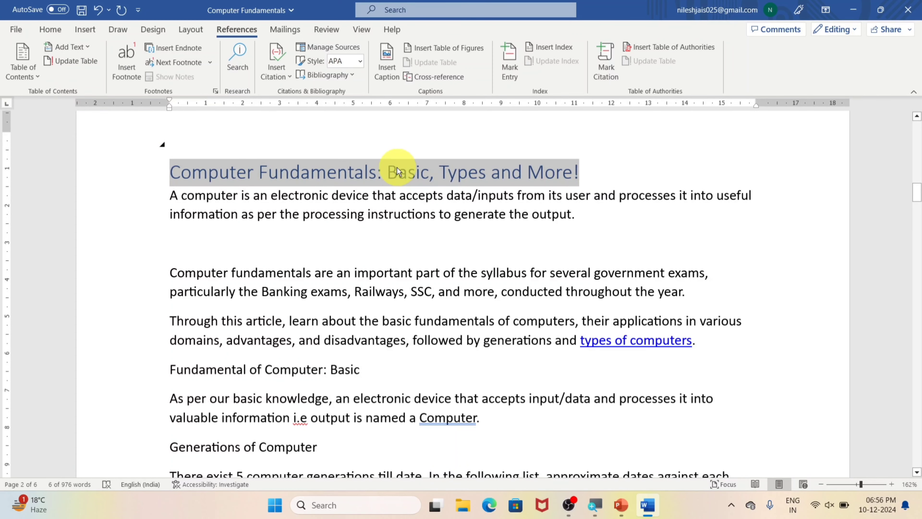
- Mark the 'Types of computers' heading as a Level 1 contents entry
scroll(397, 171, down, 5)
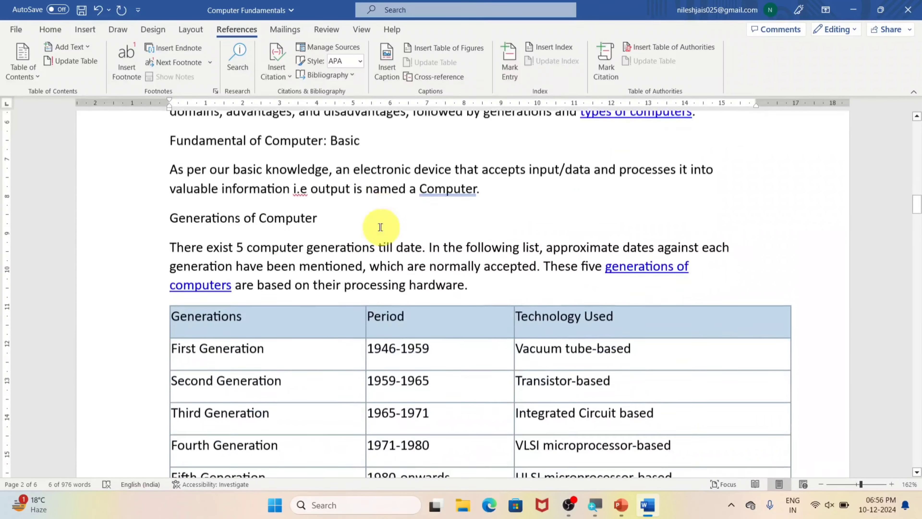
scroll(192, 217, down, 7)
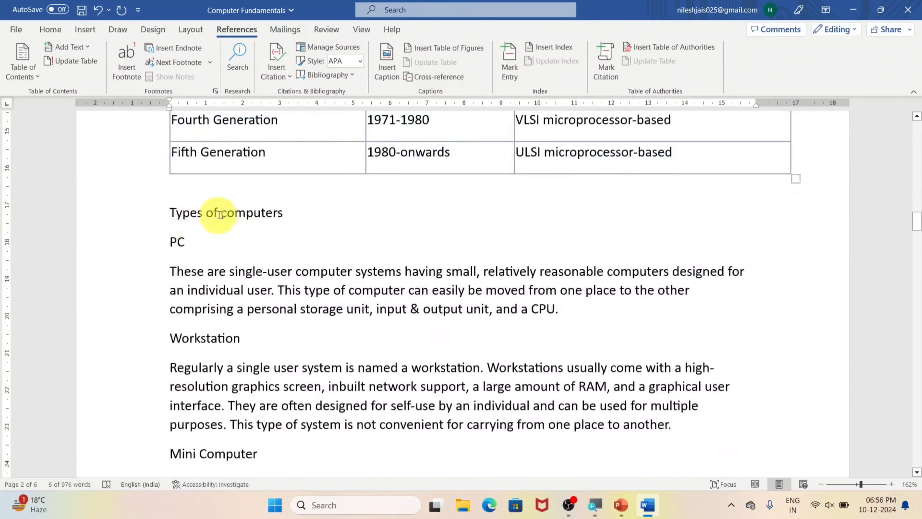
drag(285, 213, 140, 212)
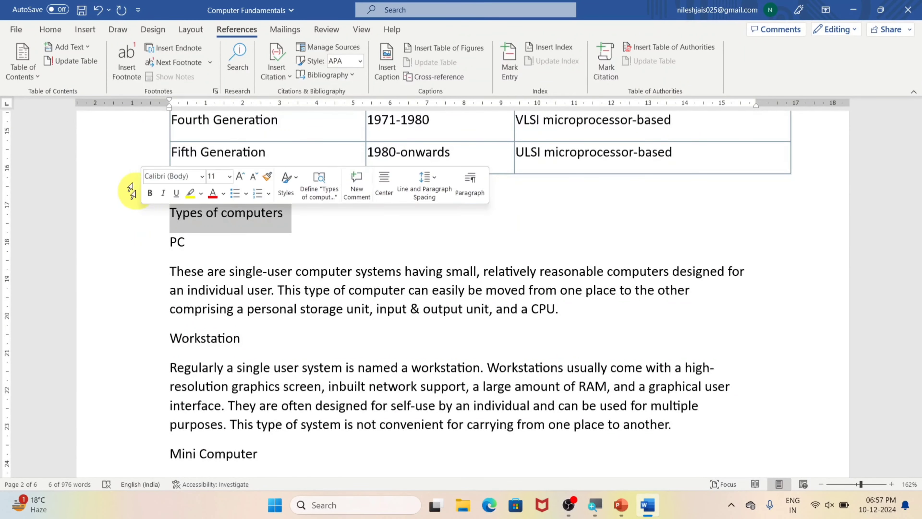
click(80, 49)
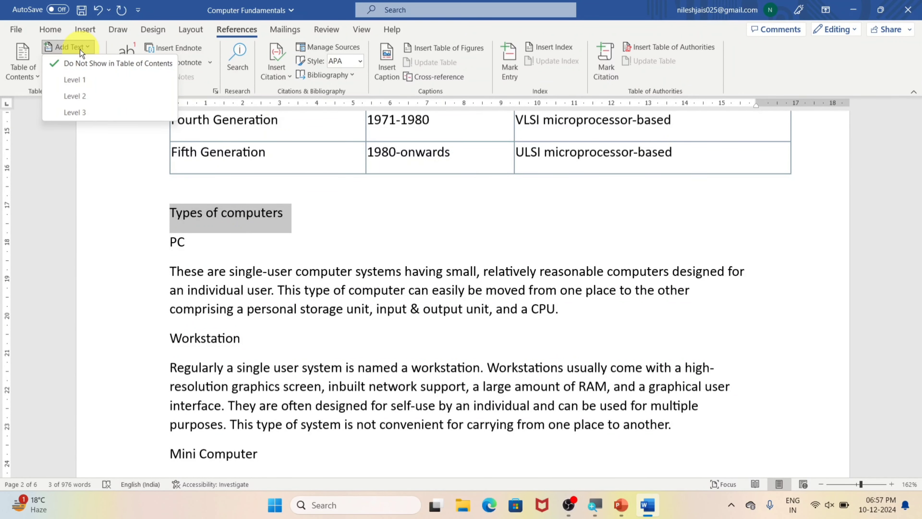
click(74, 80)
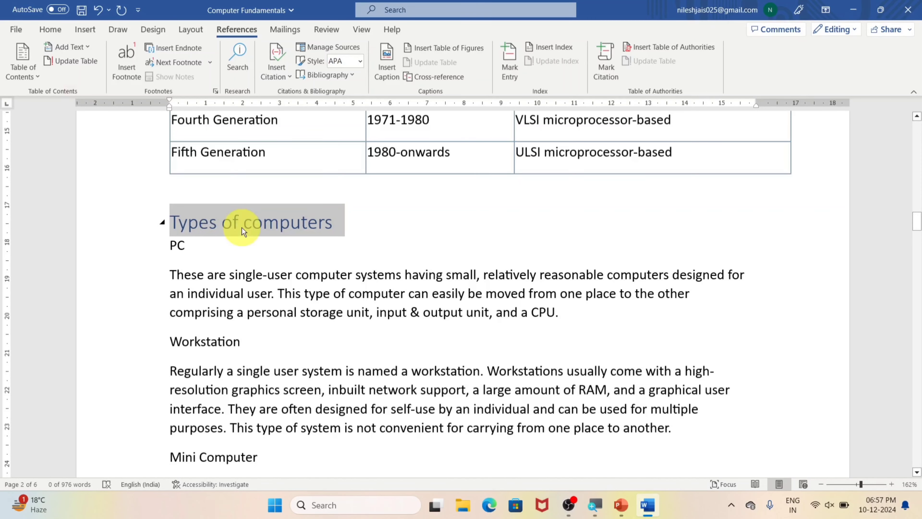
- Mark the PC and Workstation subheadings as Level 2 contents entries
scroll(201, 217, down, 1)
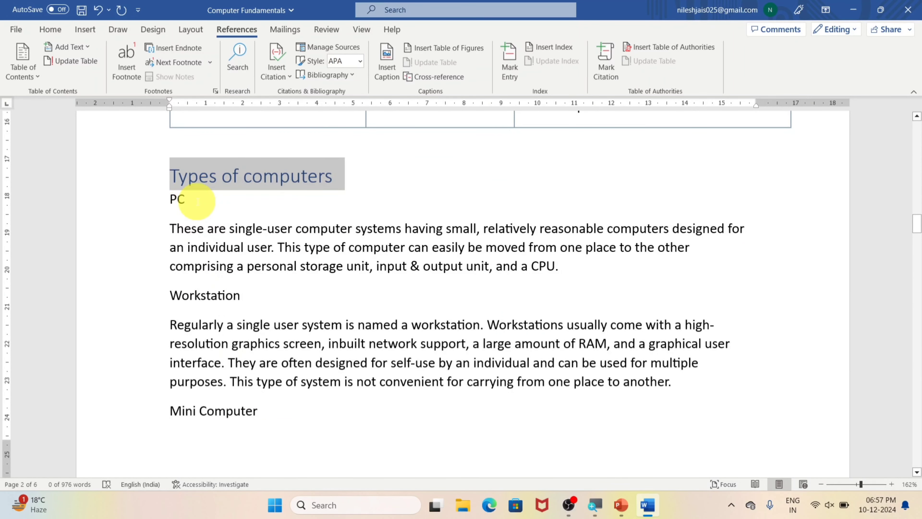
click(155, 199)
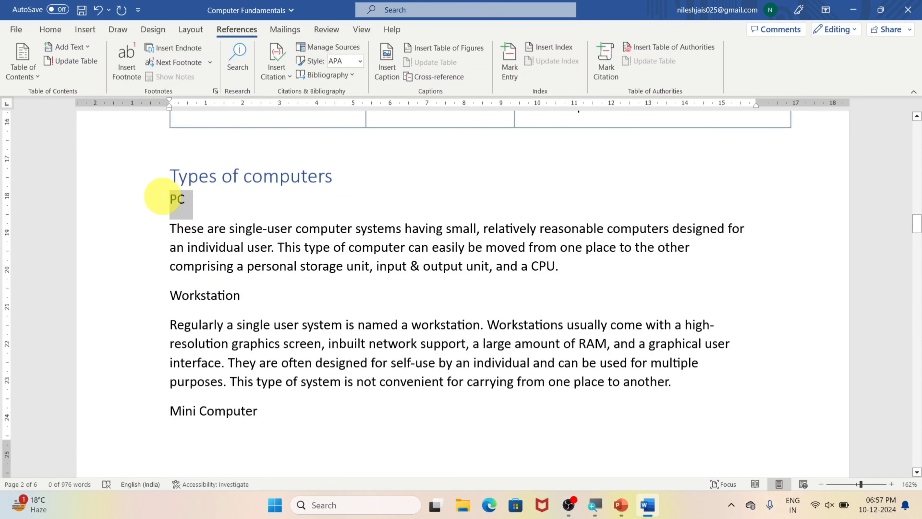
click(76, 47)
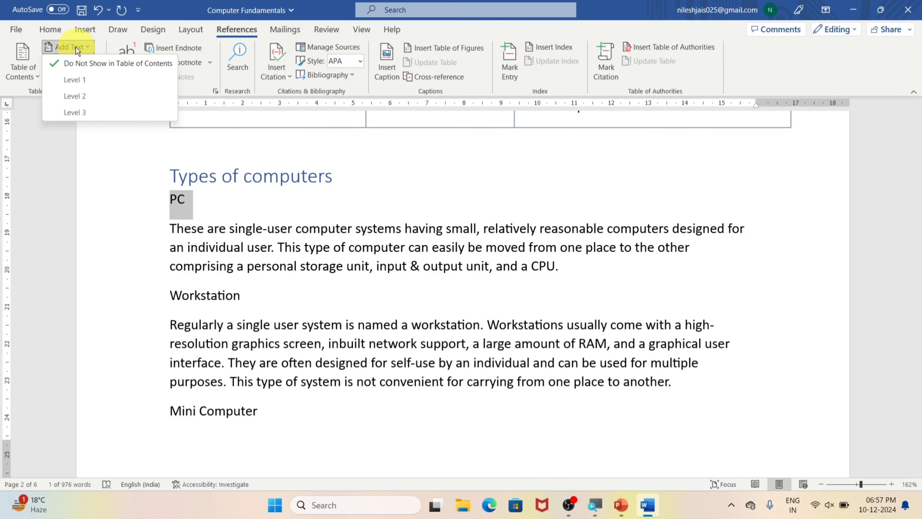
click(75, 96)
scroll(195, 233, down, 4)
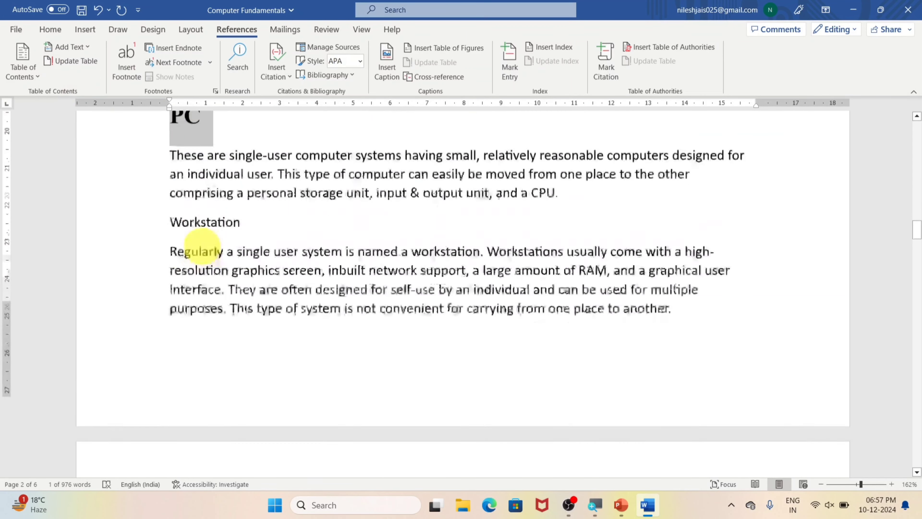
drag(241, 191, 169, 193)
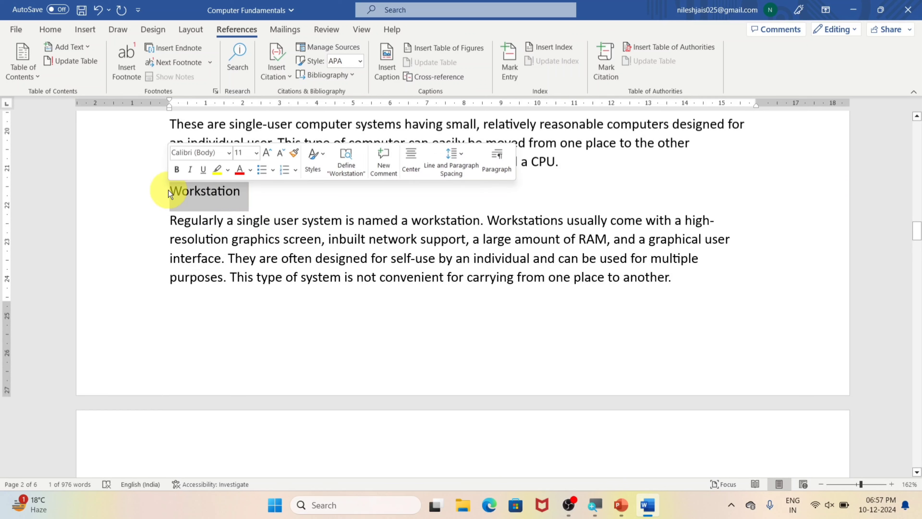
click(81, 46)
click(85, 97)
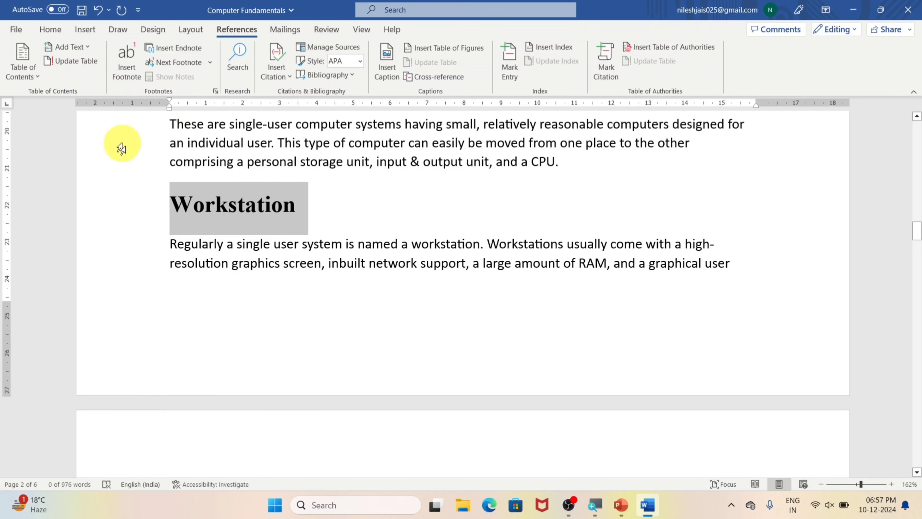
scroll(376, 316, up, 7)
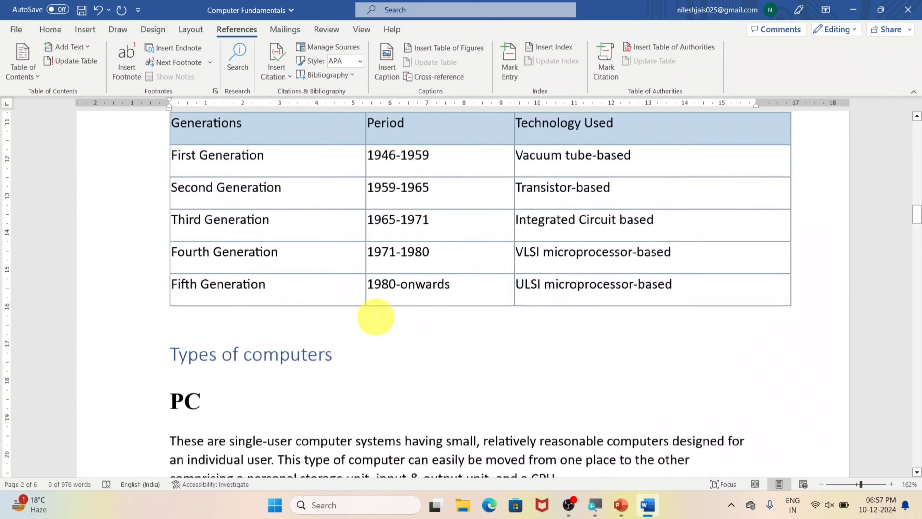
scroll(376, 317, up, 7)
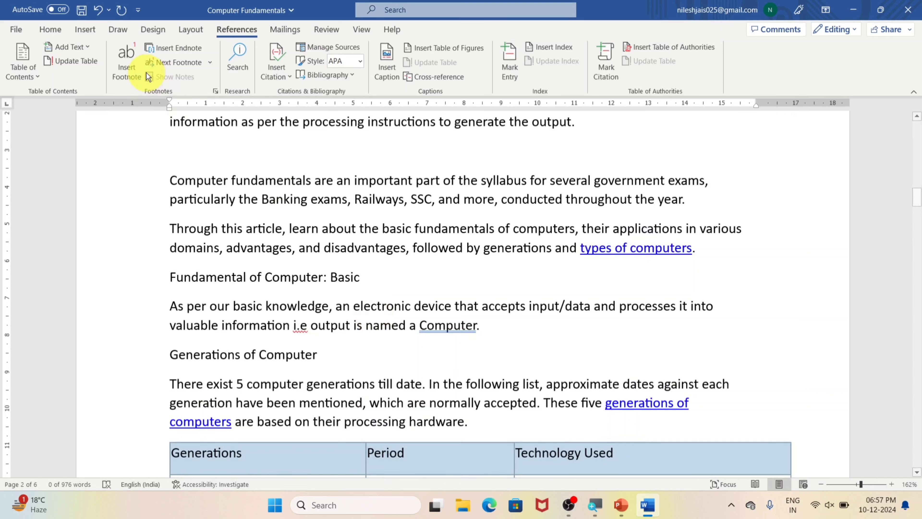
click(87, 47)
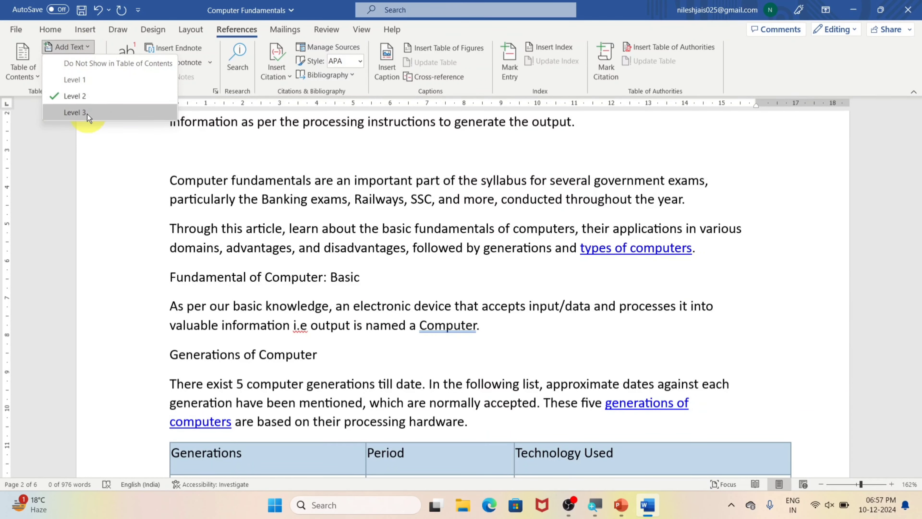
click(63, 32)
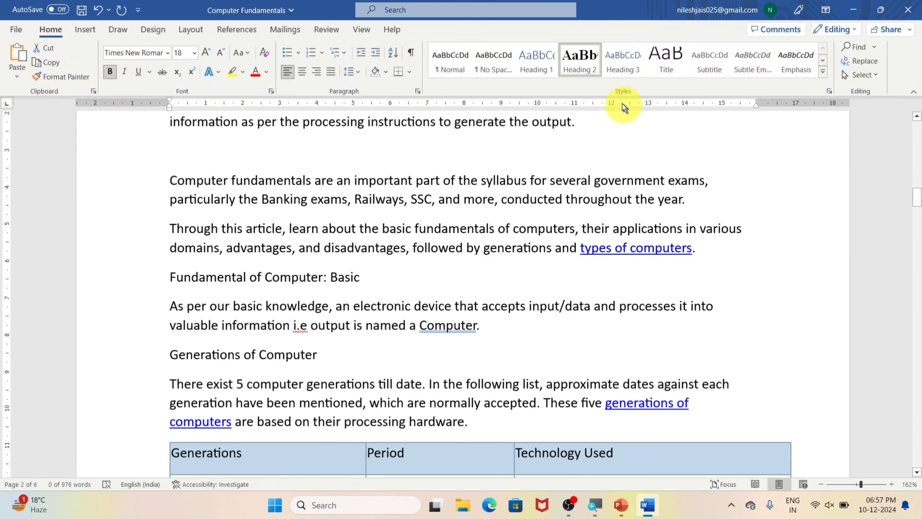
click(572, 69)
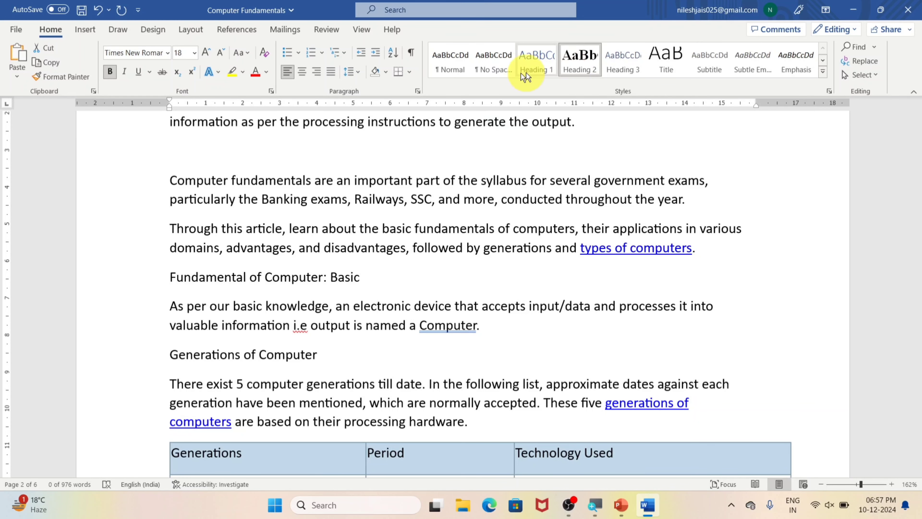
click(236, 29)
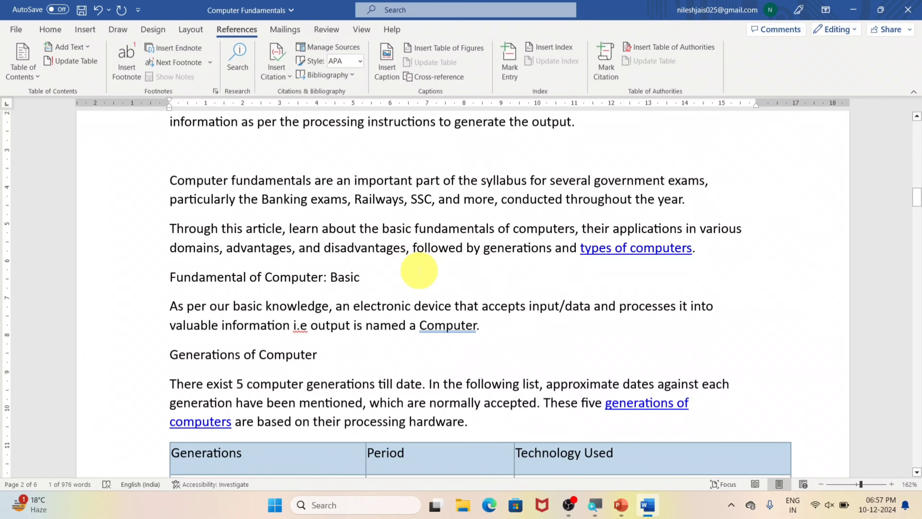
scroll(420, 262, down, 10)
scroll(426, 225, up, 1)
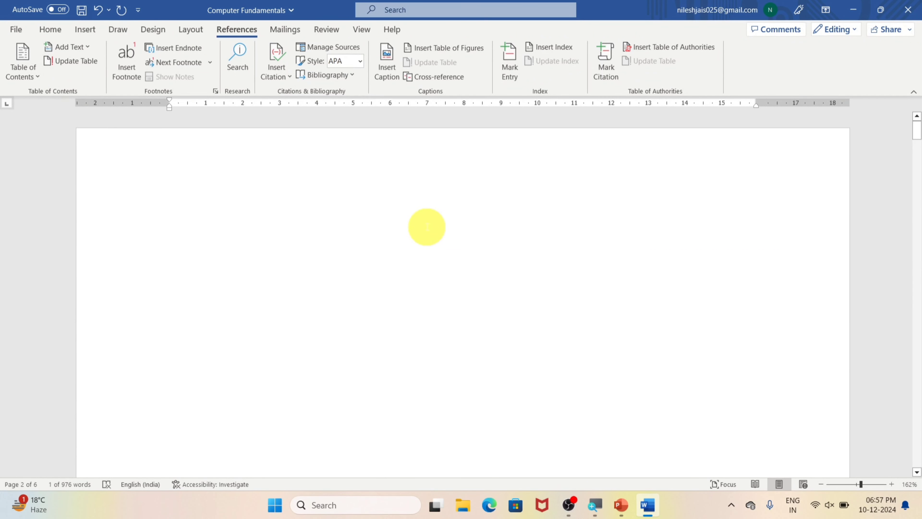
- Insert Automatic Table 1 on page 1, listing the title, Types of computers, PC and Workstation
click(208, 199)
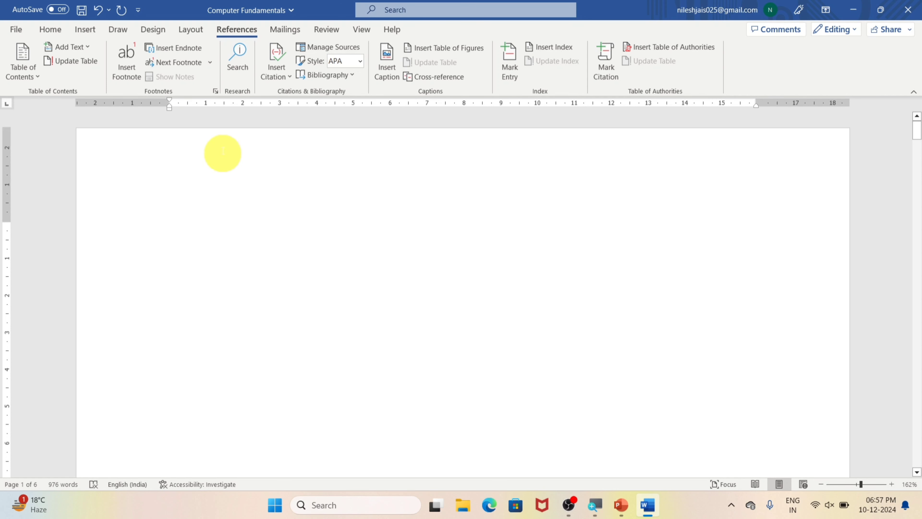
click(34, 77)
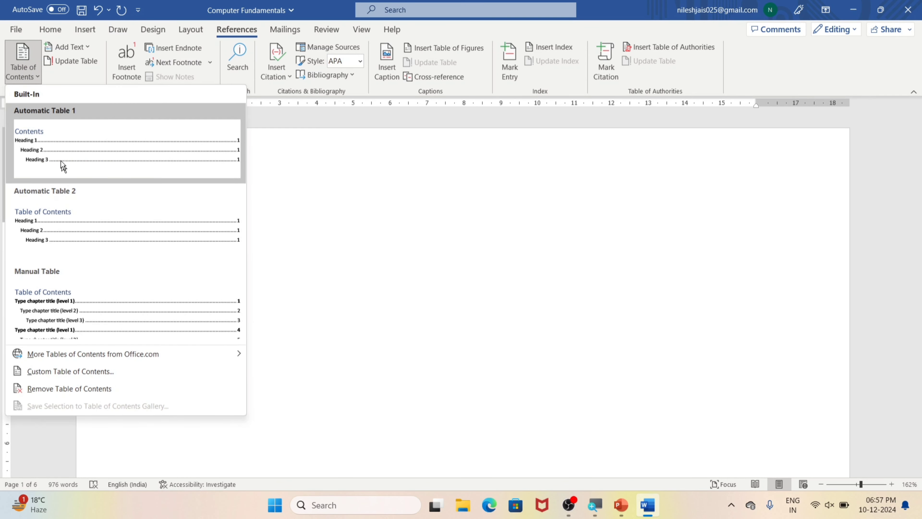
click(49, 136)
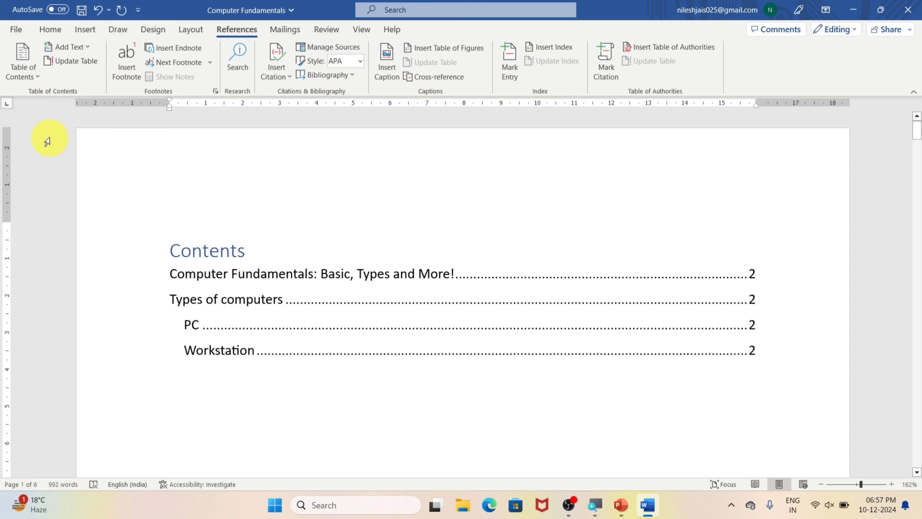
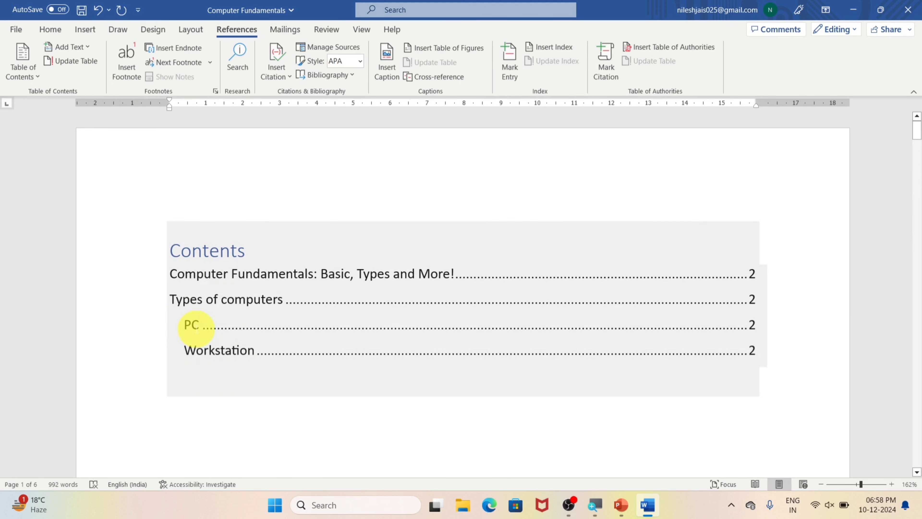
- Follow the PC and Workstation contents links to their headings, then return to the Generations table
ctrl+click(196, 330)
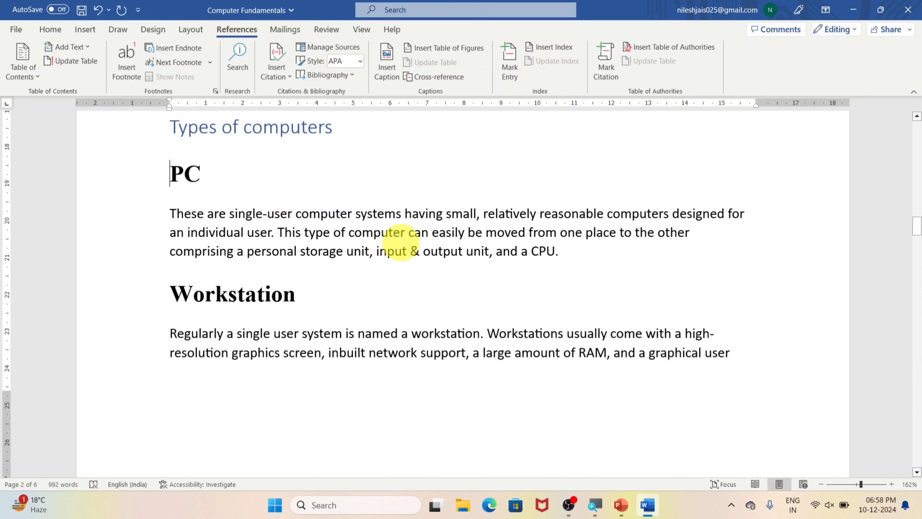
scroll(402, 242, up, 15)
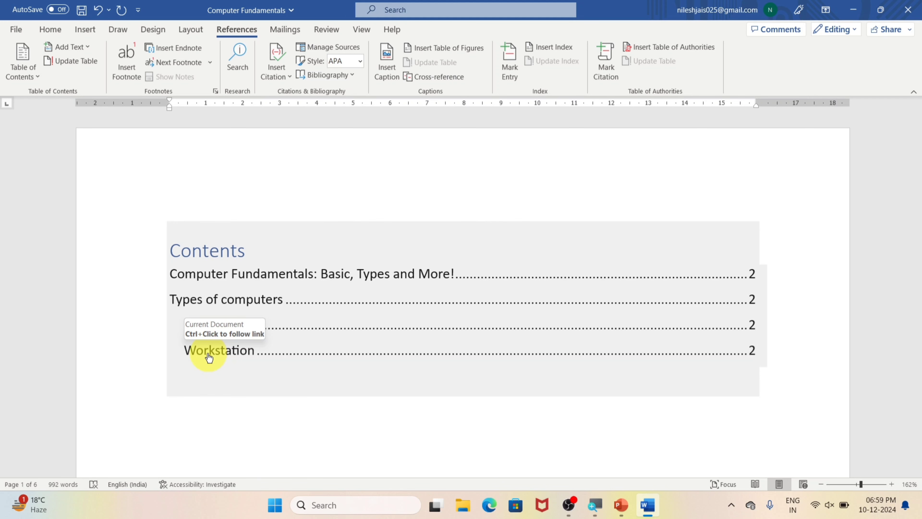
ctrl+click(209, 357)
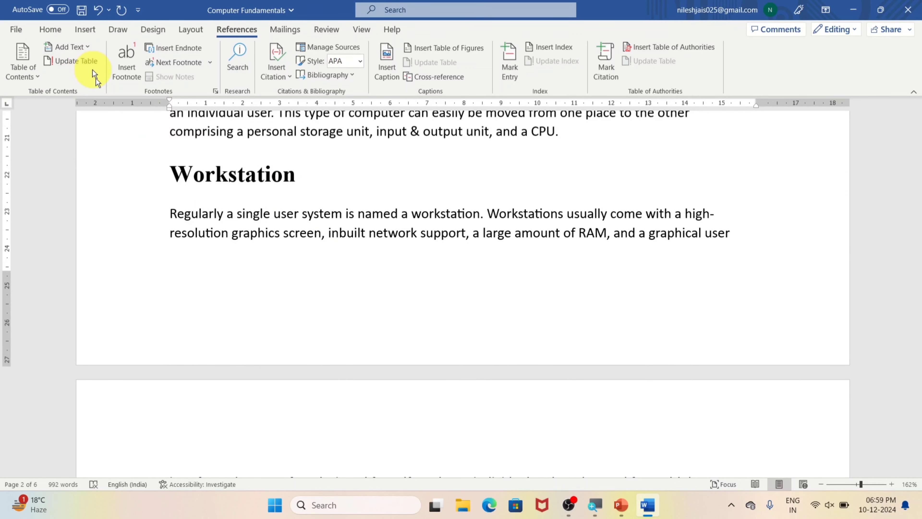
scroll(368, 247, up, 2)
scroll(368, 246, up, 10)
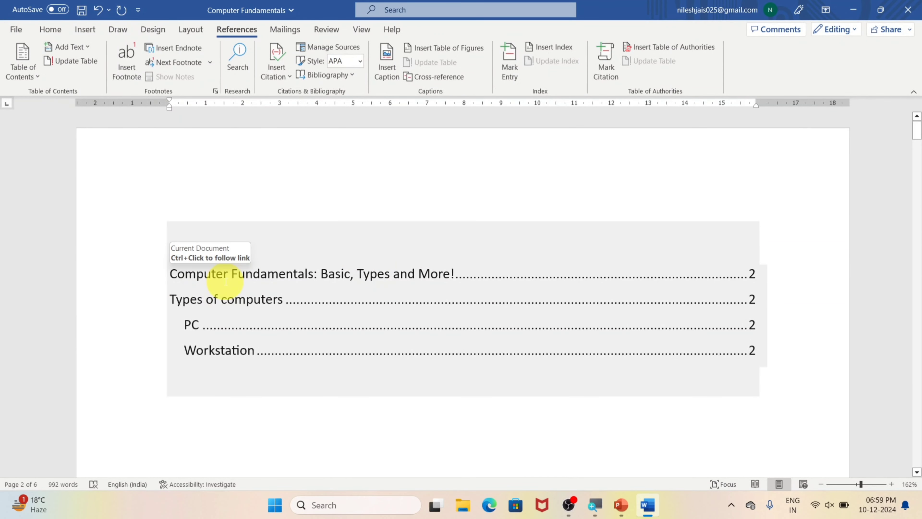
scroll(370, 396, down, 10)
scroll(370, 391, up, 10)
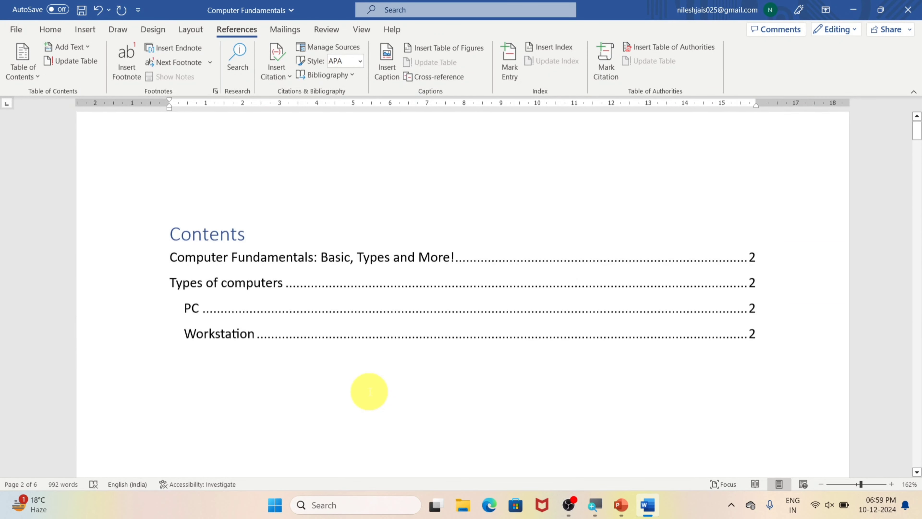
scroll(290, 352, down, 3)
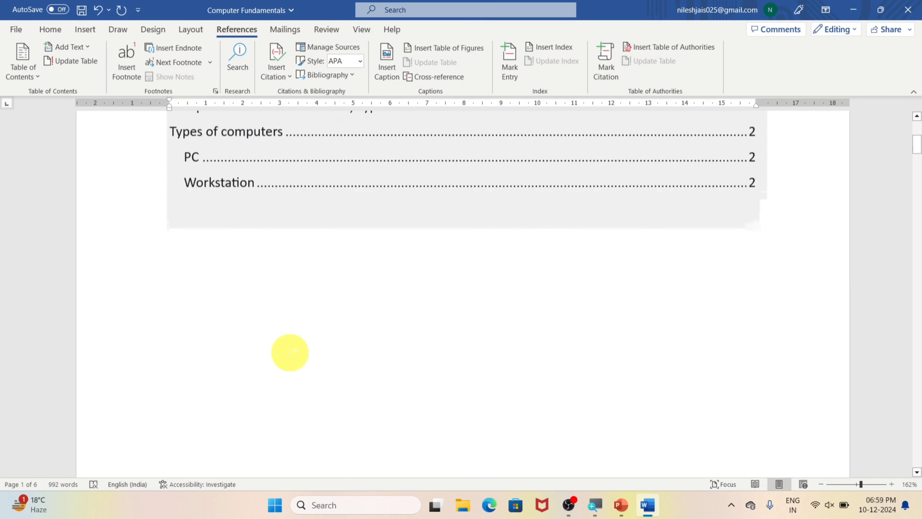
scroll(290, 352, down, 15)
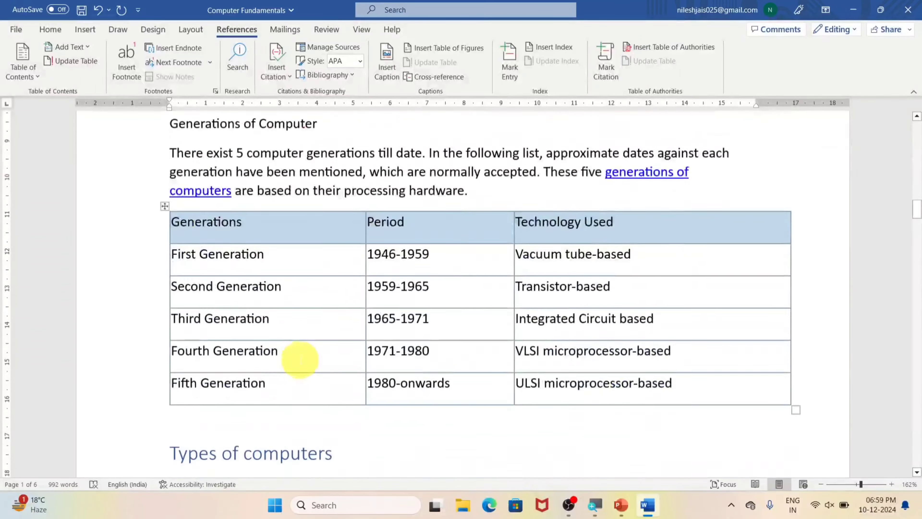
- Rename the PC heading to 'computer'
scroll(300, 359, down, 5)
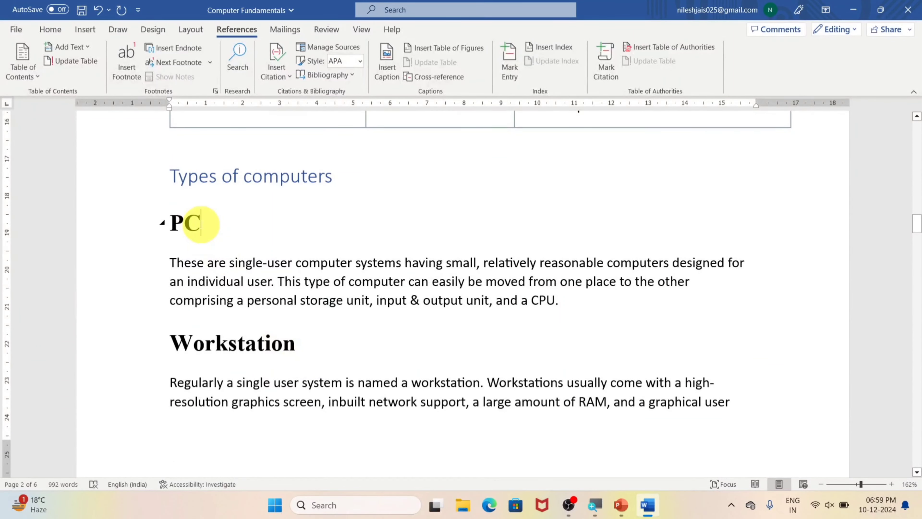
key(BackSpace)
key(BackSpace)
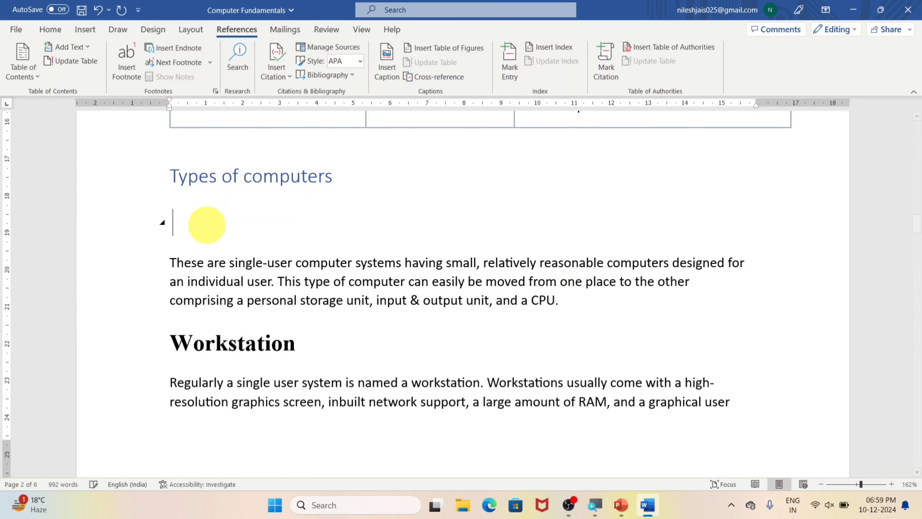
text(computer)
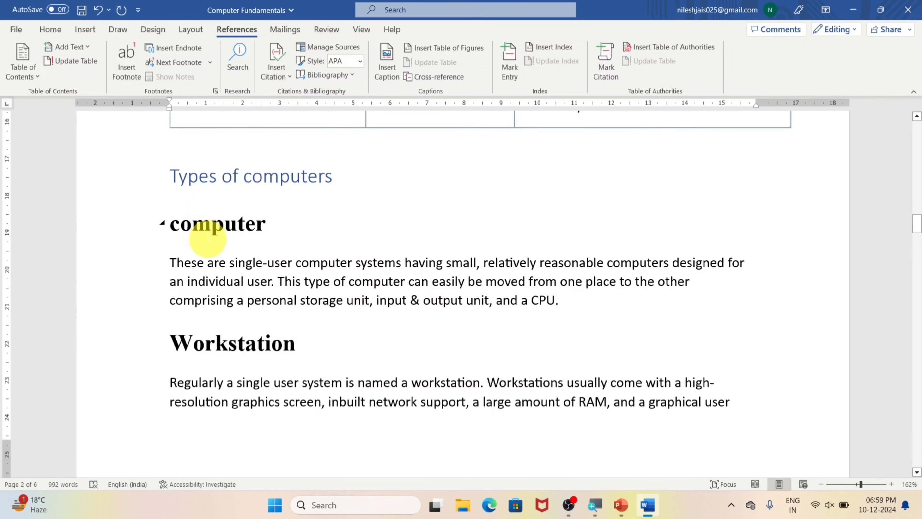
- Update the table of contents so its entry reads 'computer' instead of PC
scroll(208, 239, up, 20)
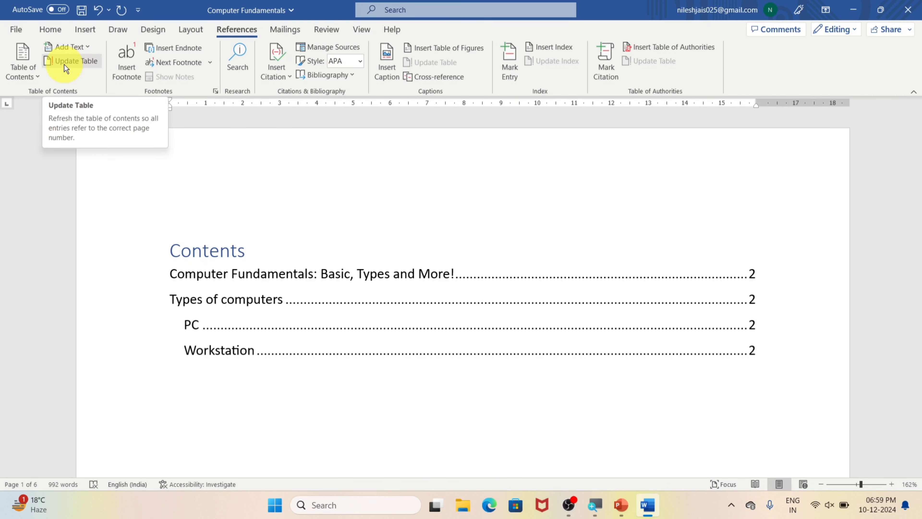
click(76, 59)
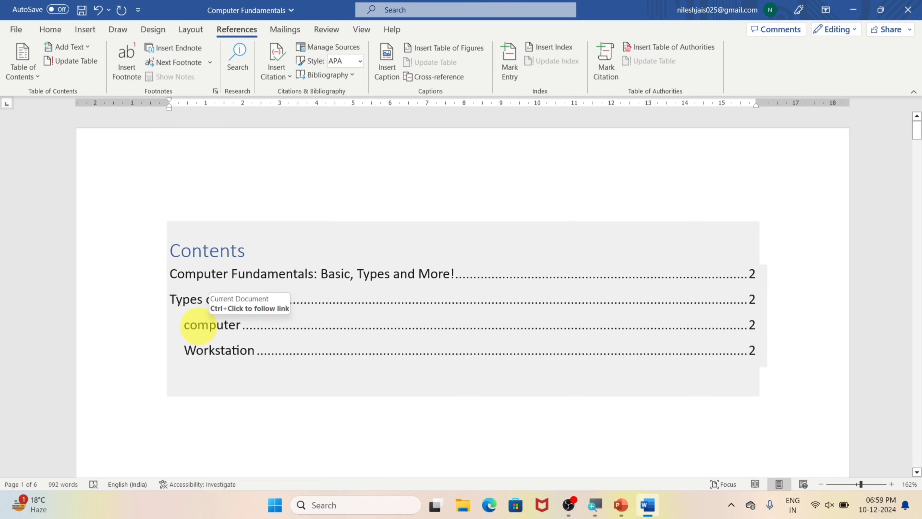
scroll(202, 324, down, 15)
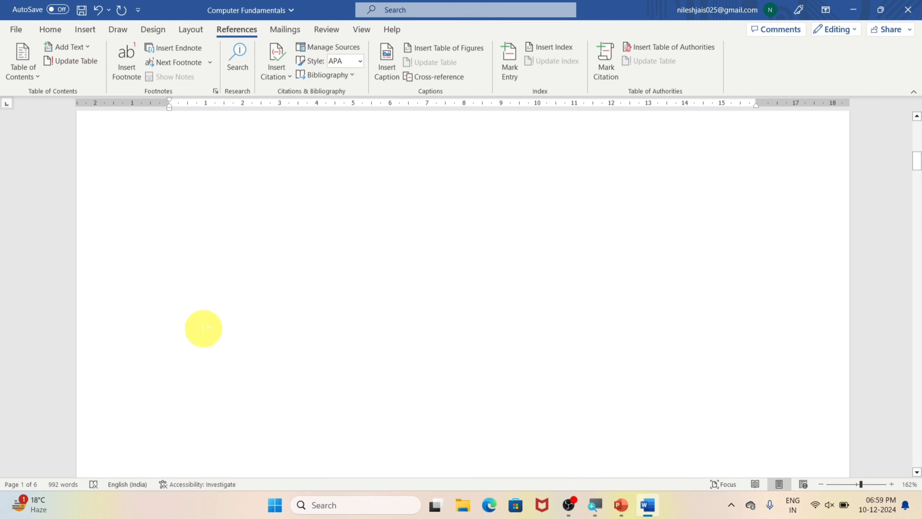
scroll(203, 323, down, 3)
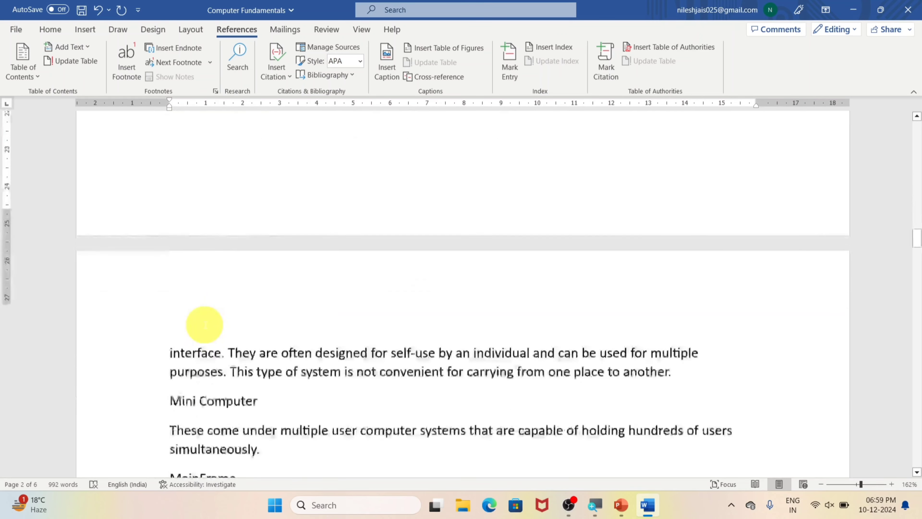
scroll(198, 312, up, 12)
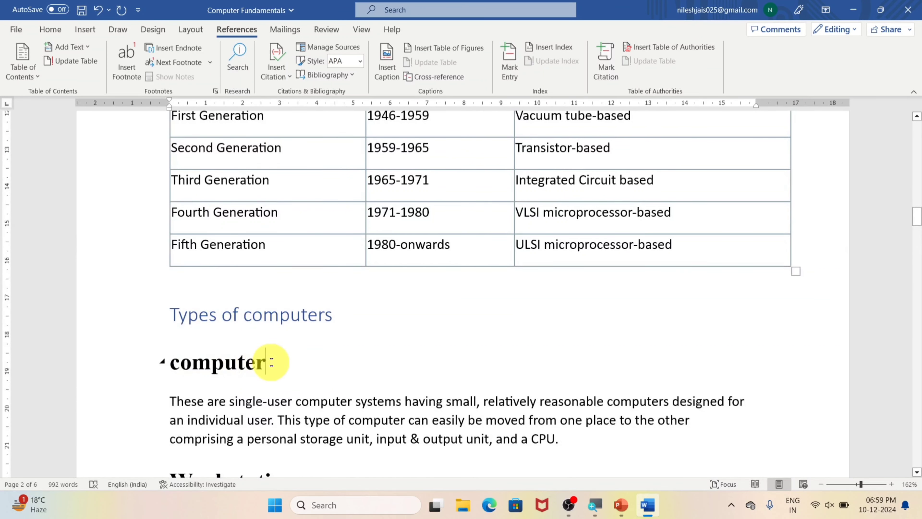
- Rename the 'computer' heading back to 'PC'
drag(278, 363, 161, 365)
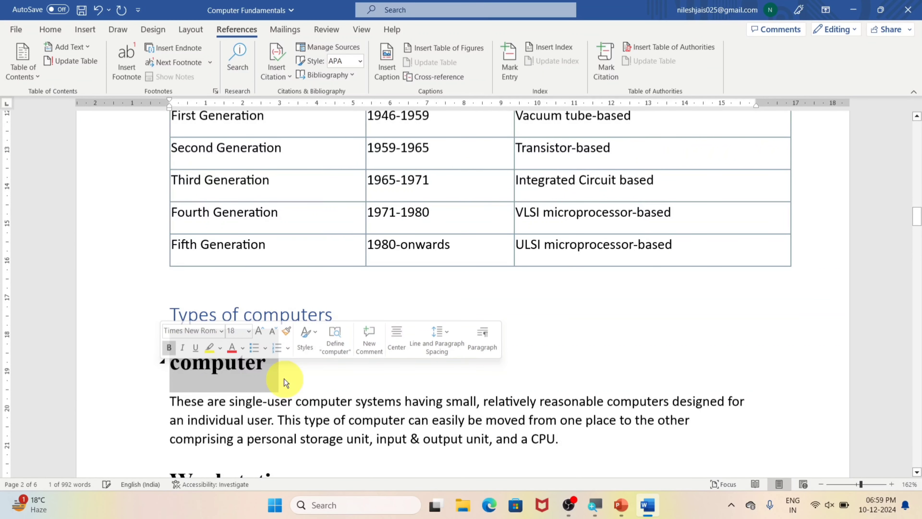
text(Pc)
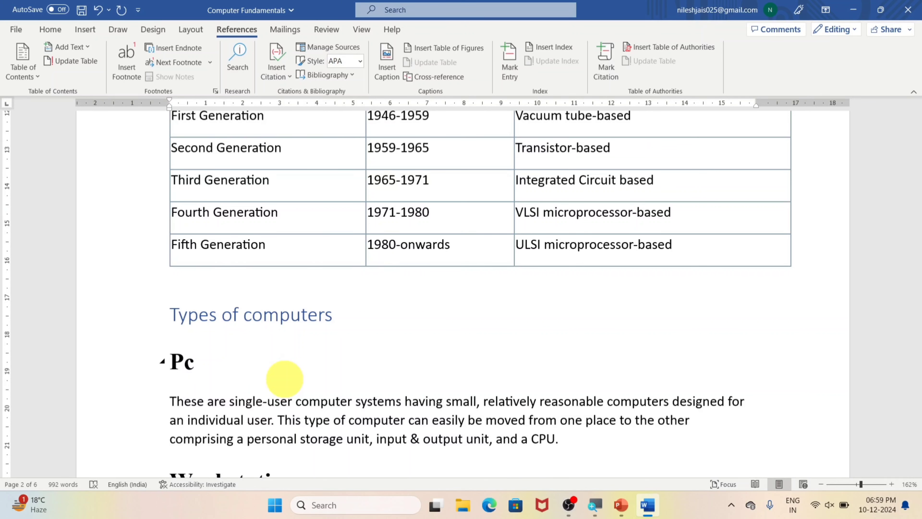
key(BackSpace)
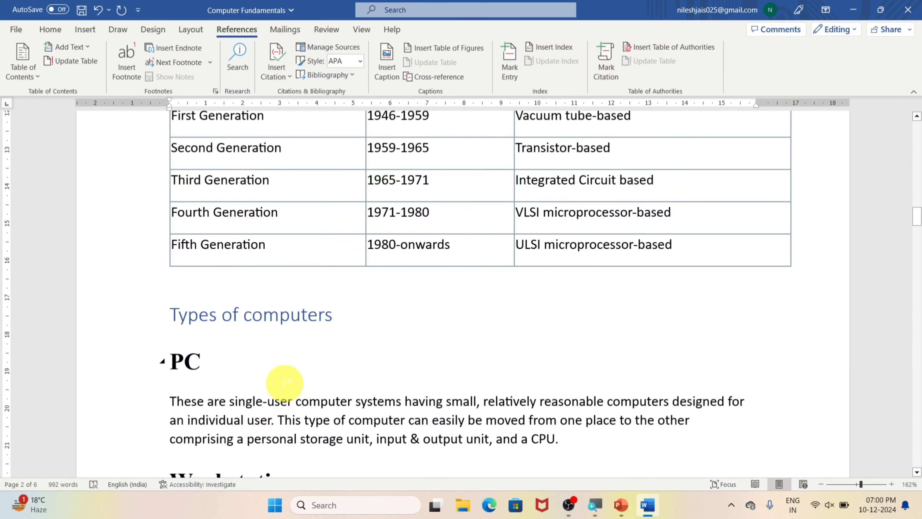
scroll(276, 372, up, 3)
scroll(267, 356, down, 4)
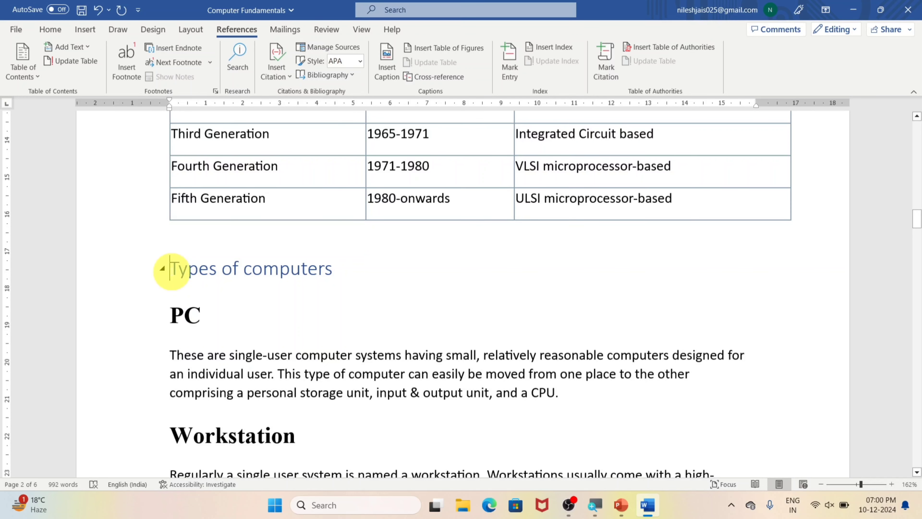
scroll(172, 270, up, 15)
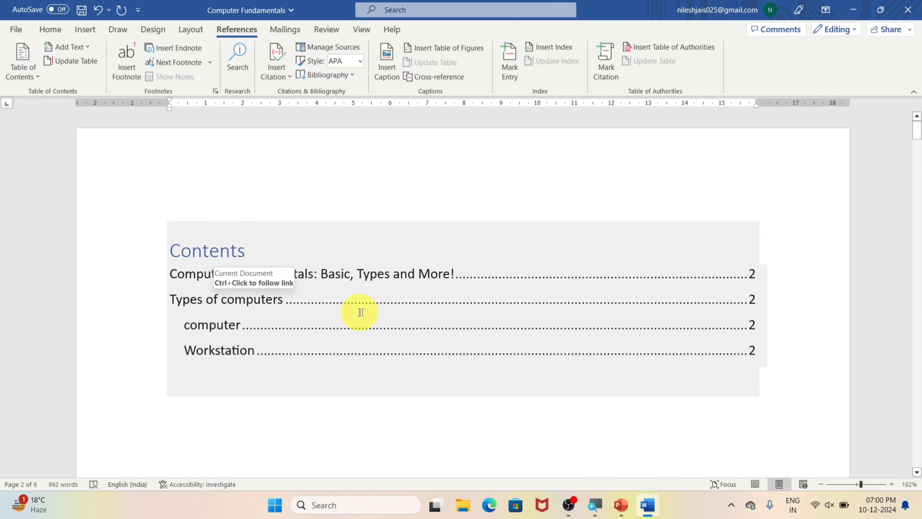
- Insert a page break so the Types of computers section starts on a new page
click(817, 290)
scroll(198, 365, down, 15)
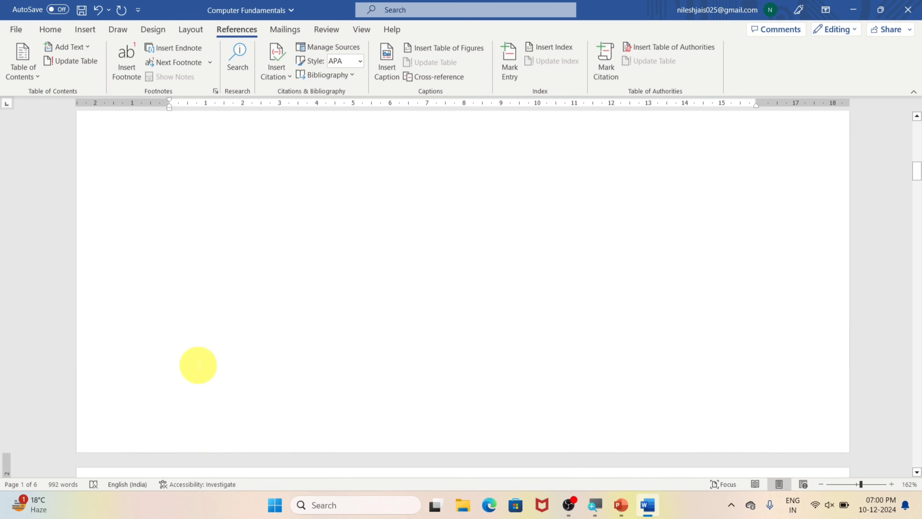
scroll(198, 359, down, 10)
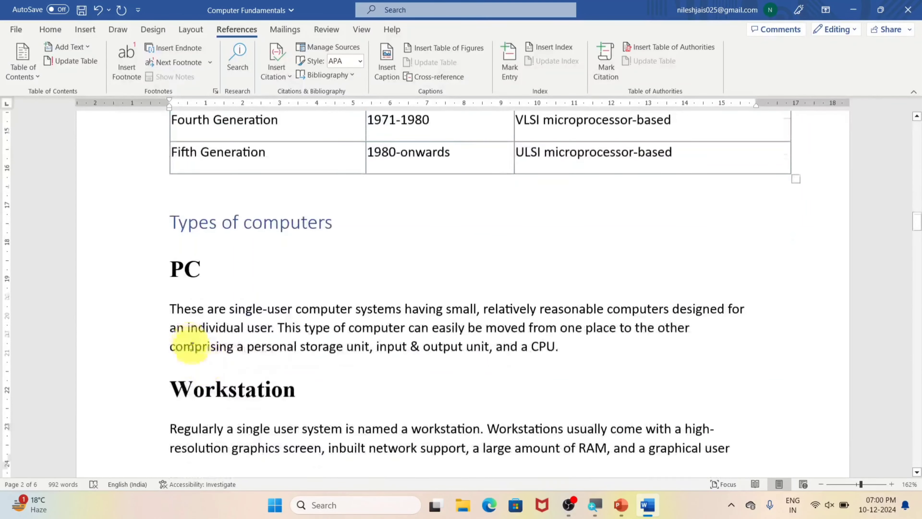
scroll(193, 350, up, 5)
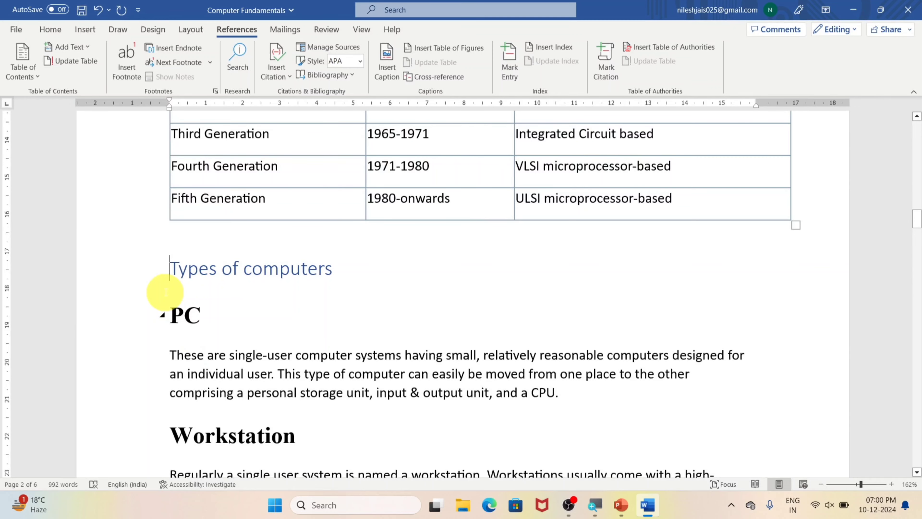
key(ctrl+Return)
scroll(182, 349, down, 5)
scroll(174, 261, up, 1)
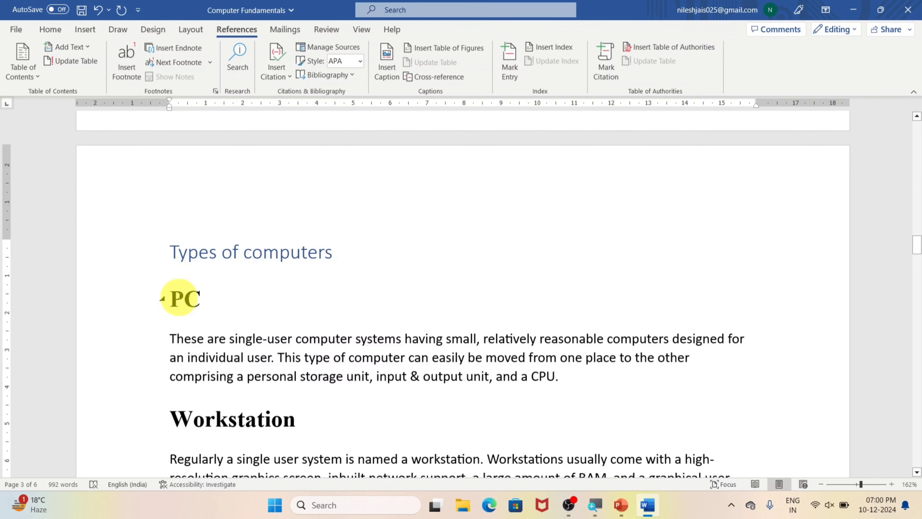
scroll(173, 303, up, 15)
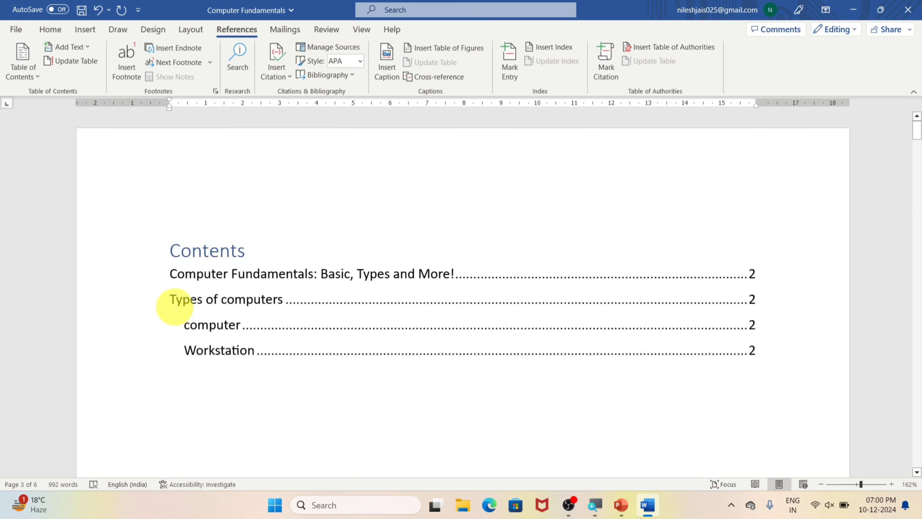
- Update the table of contents to list PC, with Types of computers, PC and Workstation on page 3
click(260, 299)
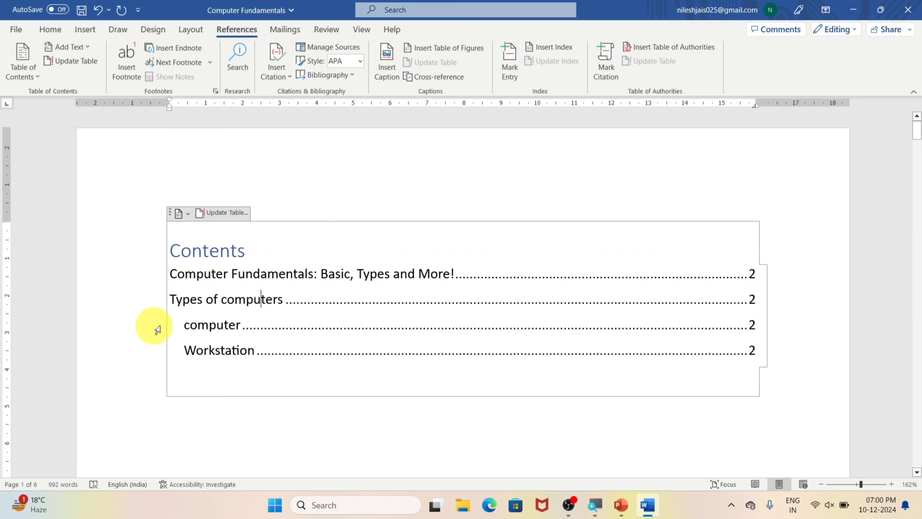
click(225, 214)
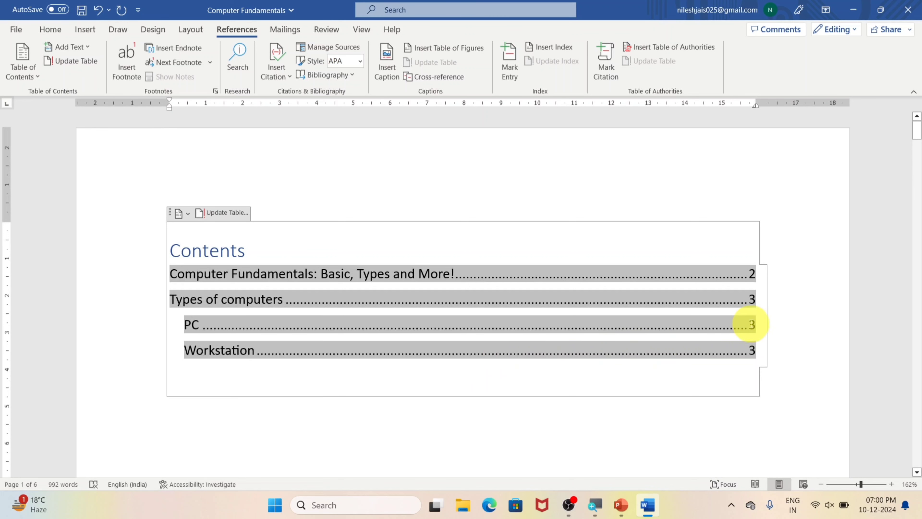
click(188, 324)
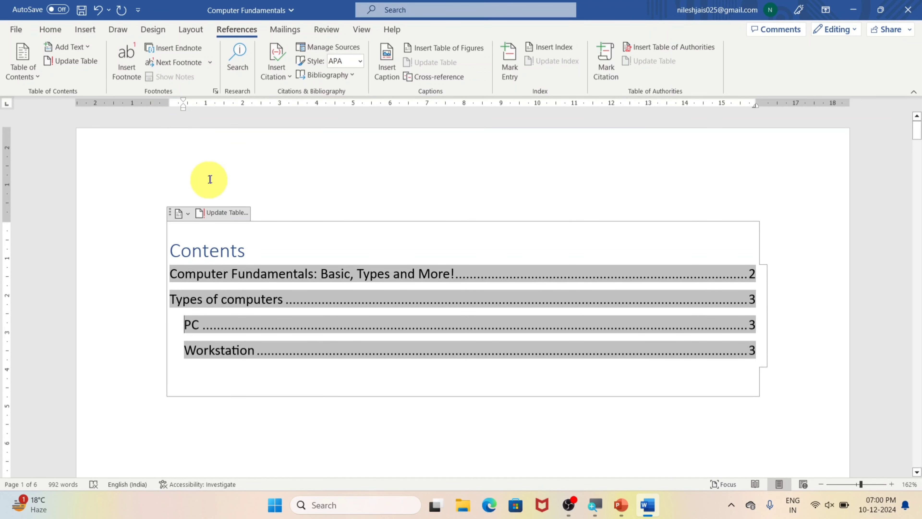
- Scroll past the Generations table to the Types of computers section and the PC heading
scroll(218, 182, down, 10)
scroll(254, 322, down, 10)
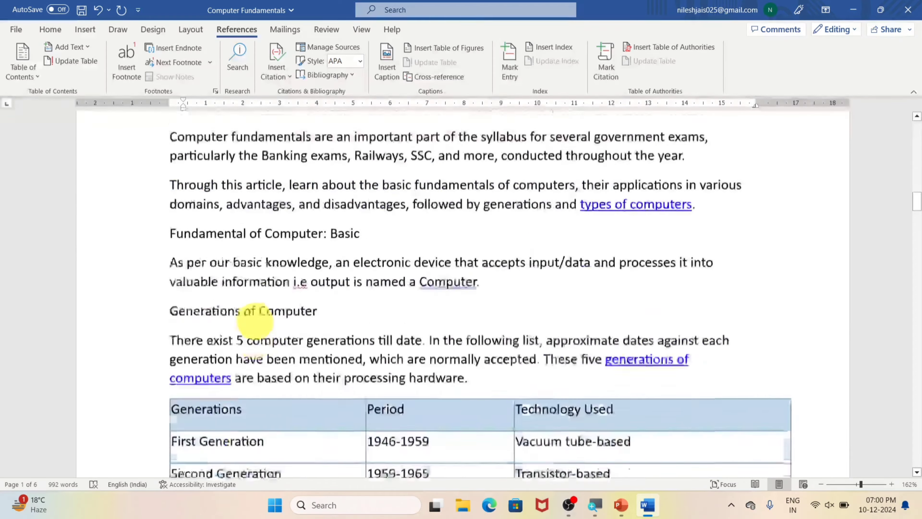
scroll(254, 321, up, 3)
scroll(254, 321, down, 4)
scroll(254, 322, down, 3)
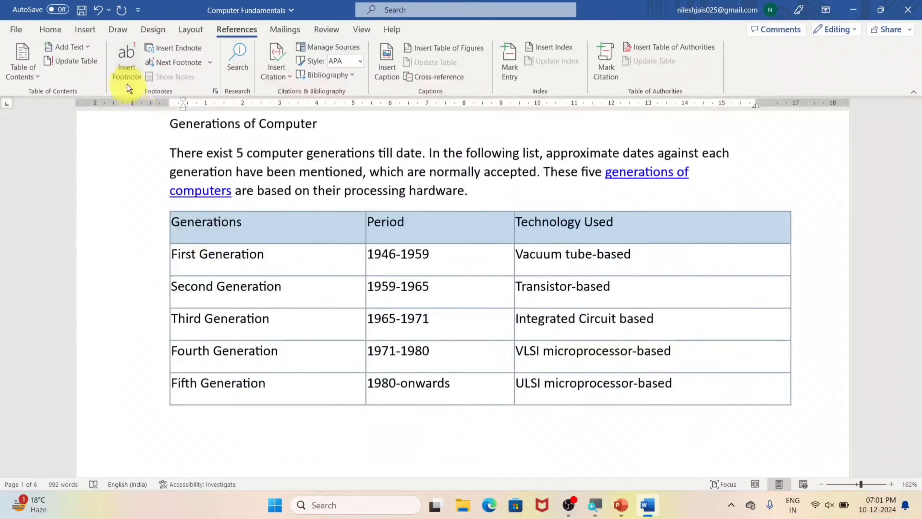
scroll(247, 284, down, 7)
scroll(247, 285, down, 6)
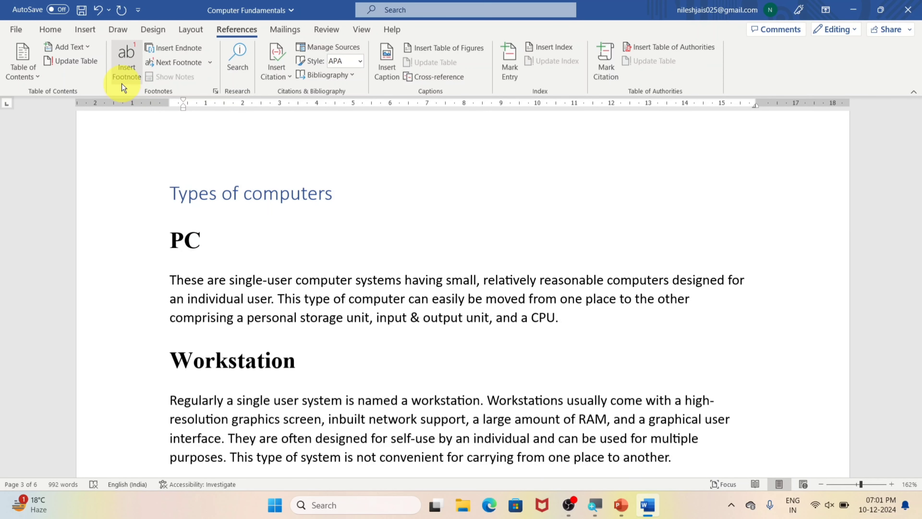
scroll(243, 229, up, 2)
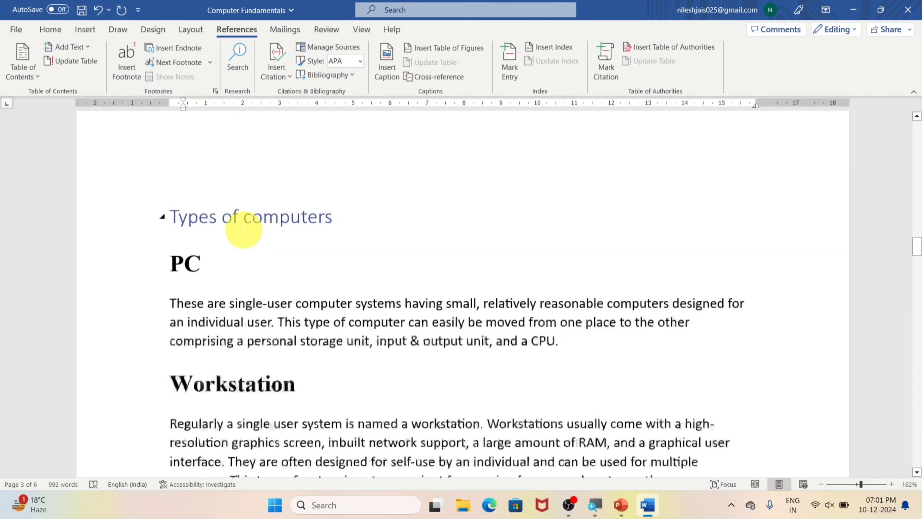
scroll(243, 229, down, 20)
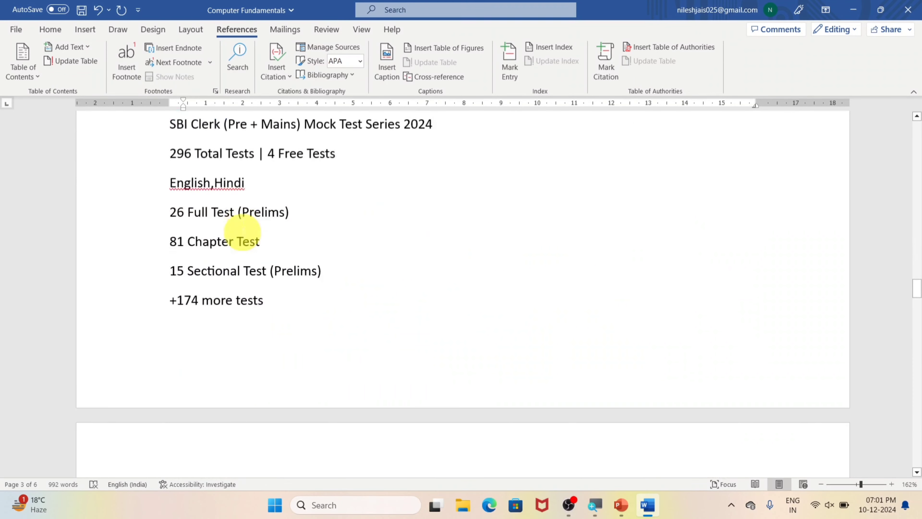
scroll(297, 247, up, 20)
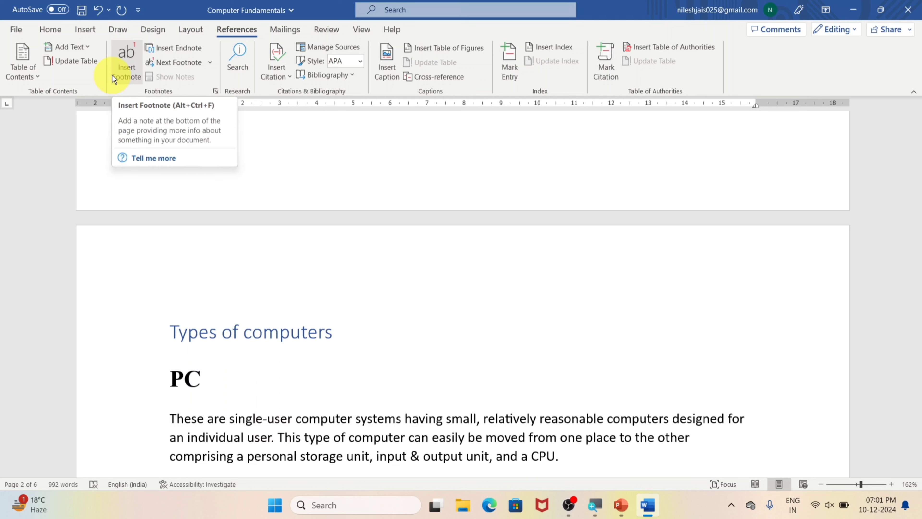
- Attach footnote 1 to the PC heading with the note text 'Personal Computer'
scroll(182, 251, down, 5)
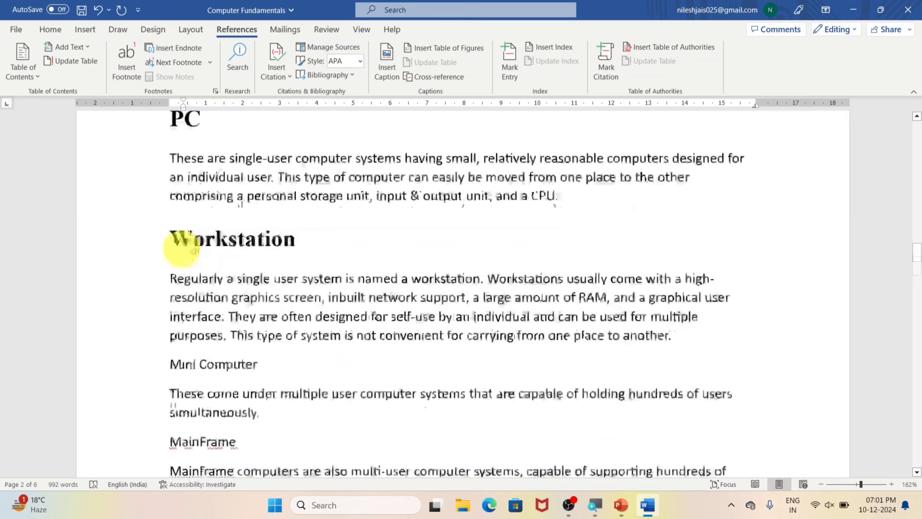
scroll(182, 251, down, 5)
scroll(182, 248, up, 8)
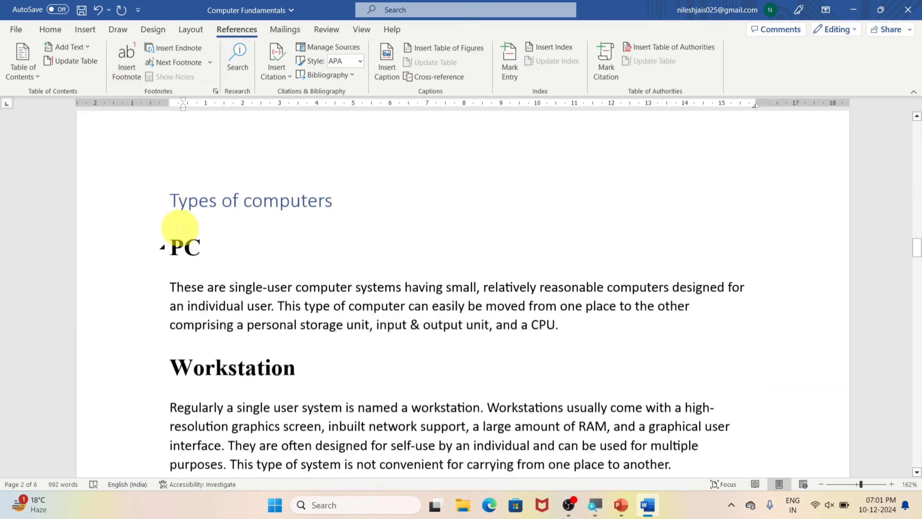
click(184, 239)
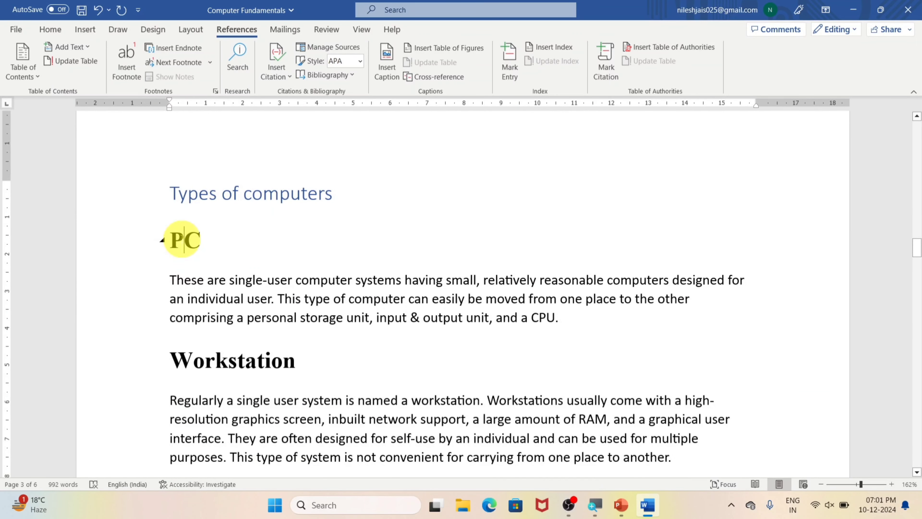
double_click(183, 240)
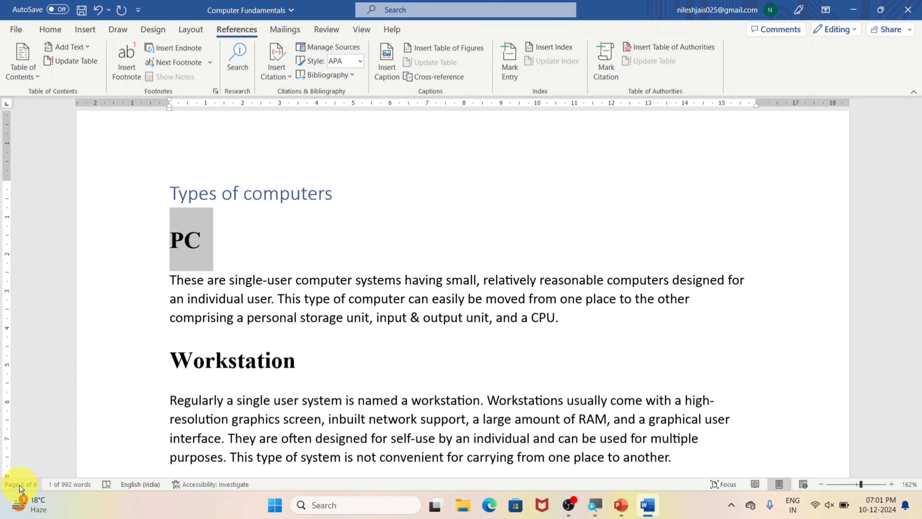
click(116, 63)
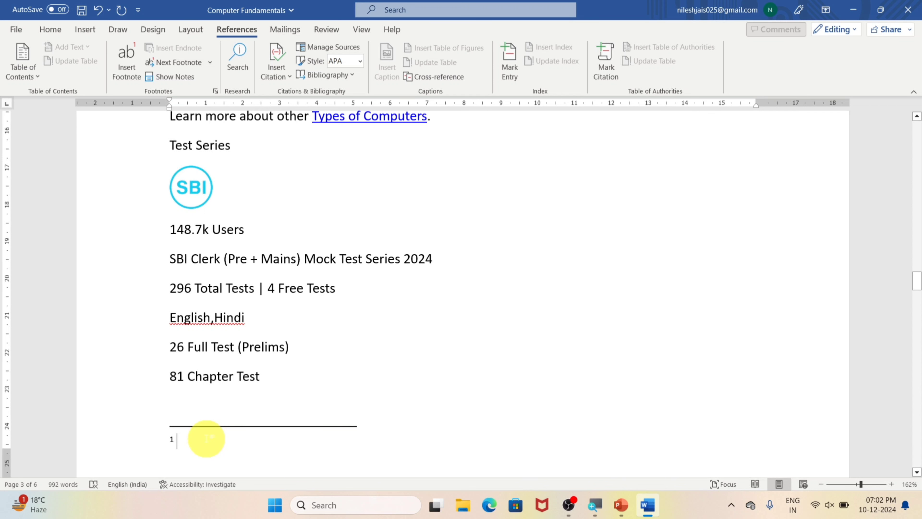
text(Peso)
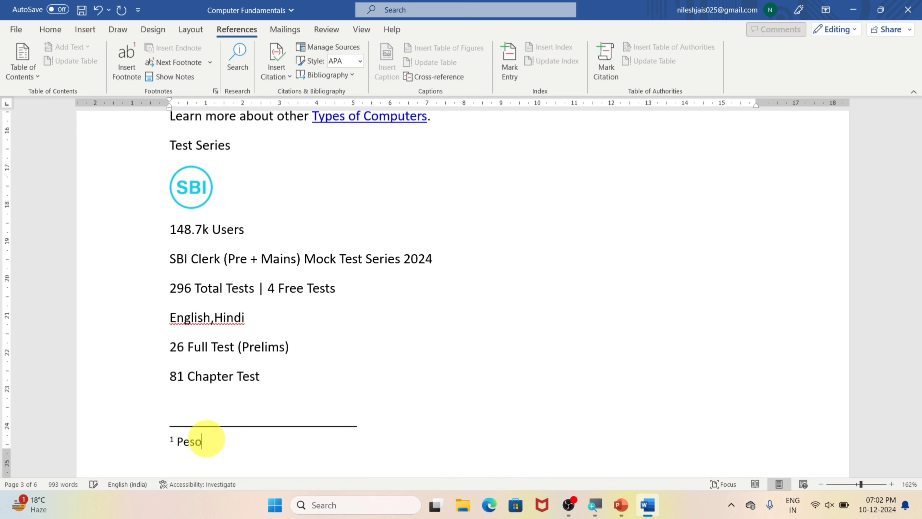
key(BackSpace)
key(BackSpace)
text(rsonal Computer)
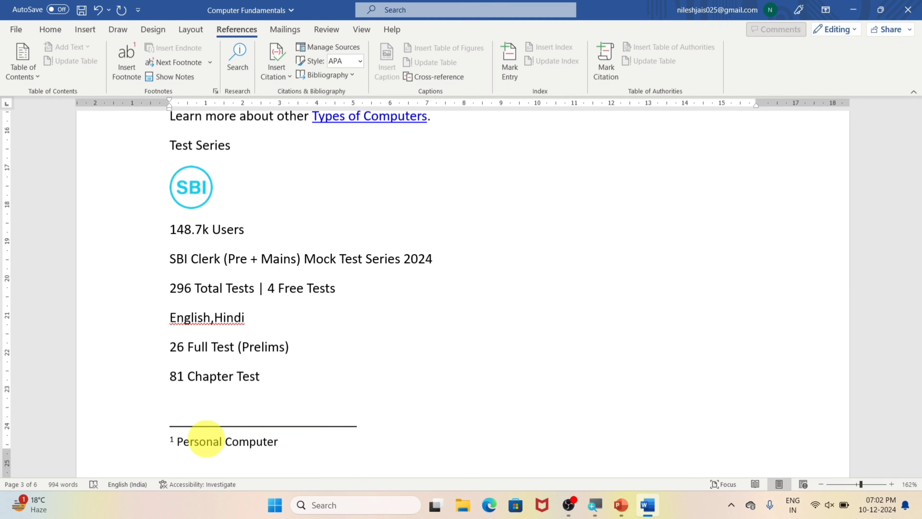
scroll(206, 439, up, 15)
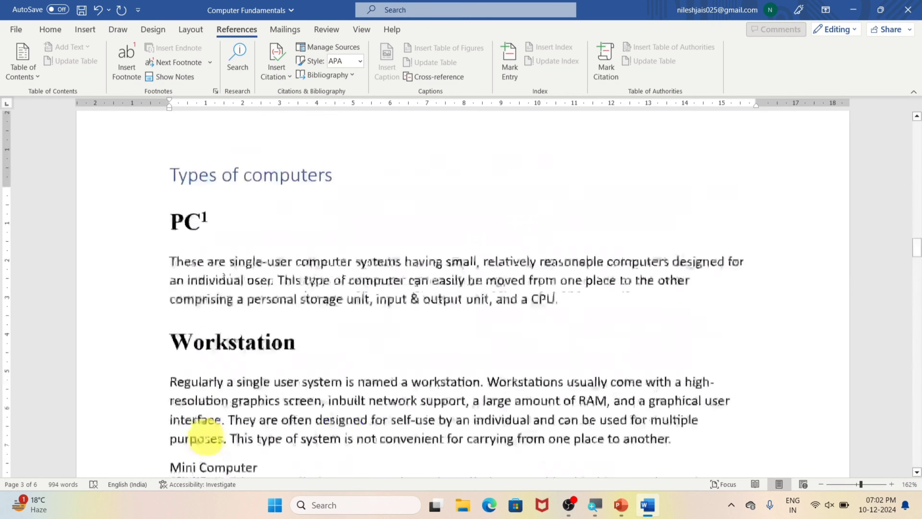
scroll(207, 437, down, 2)
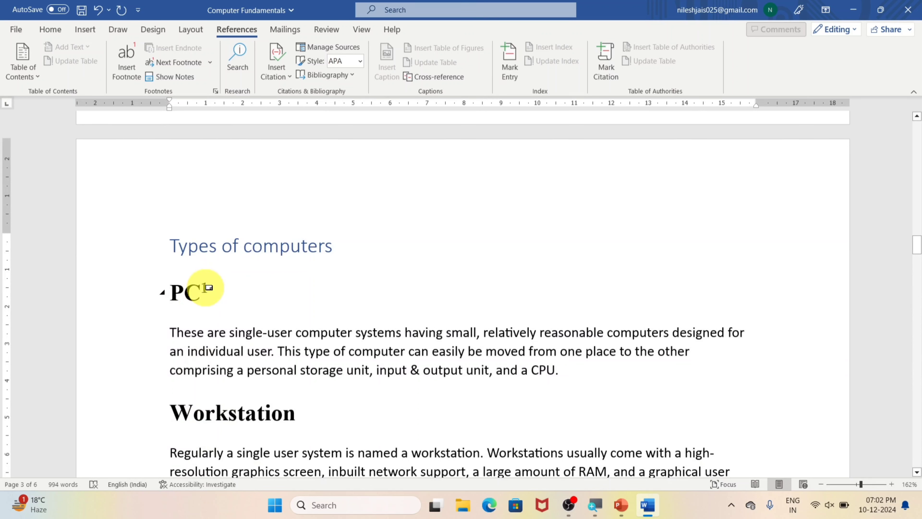
mouse_move(209, 288)
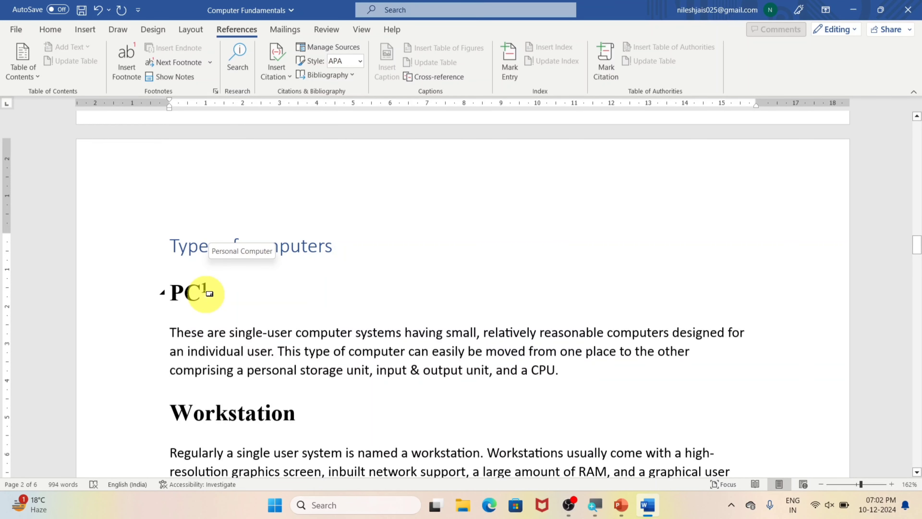
scroll(210, 294, down, 3)
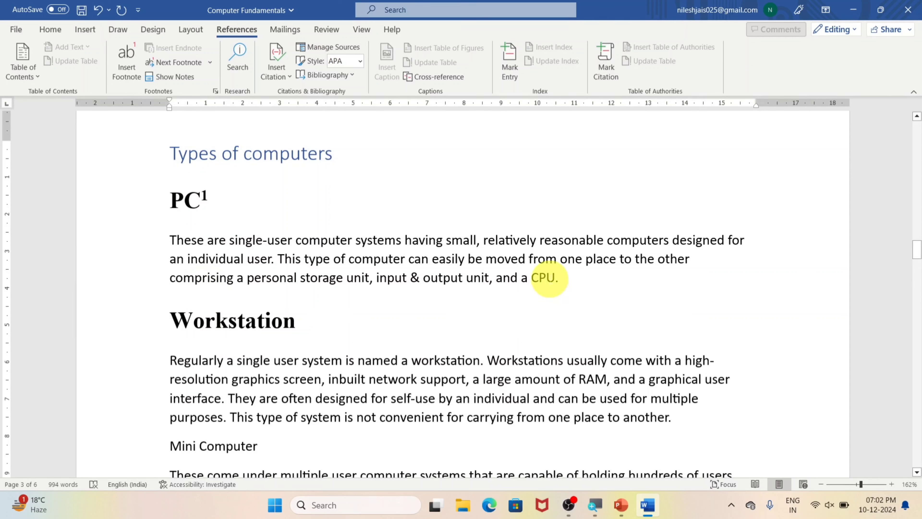
- Attach footnote 2 to 'CPU' in the PC paragraph, reading 'Central Processing Unit'
double_click(545, 279)
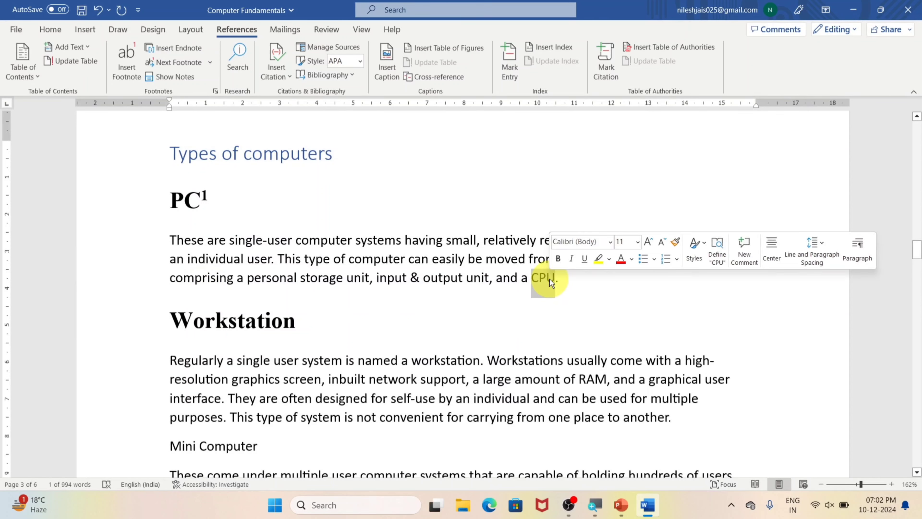
click(126, 76)
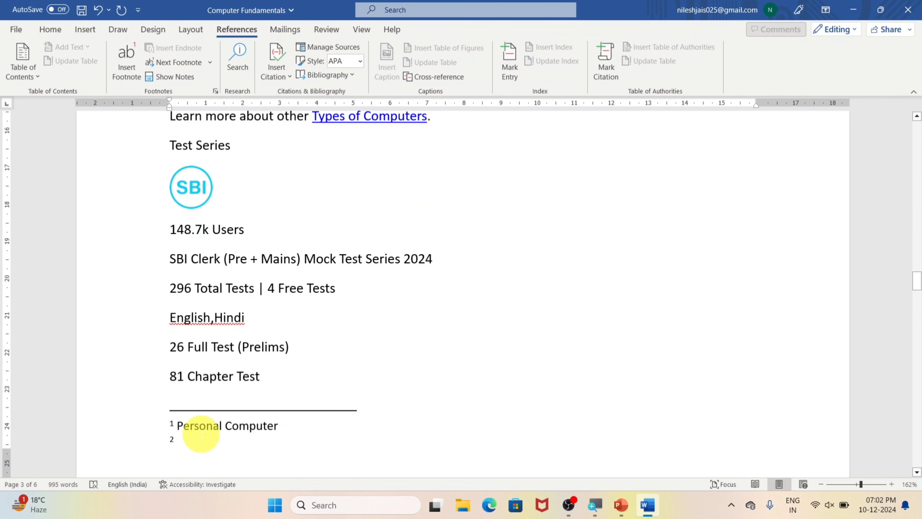
text(Cen)
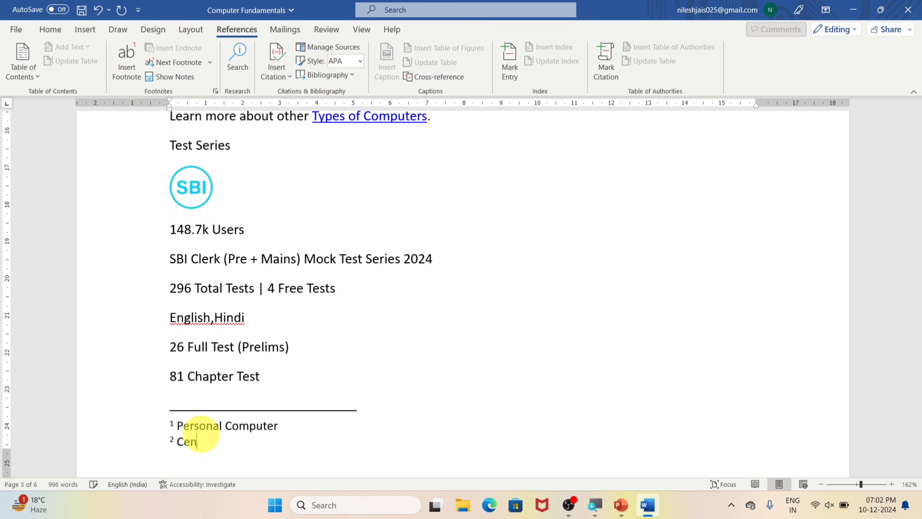
text(tral Processing)
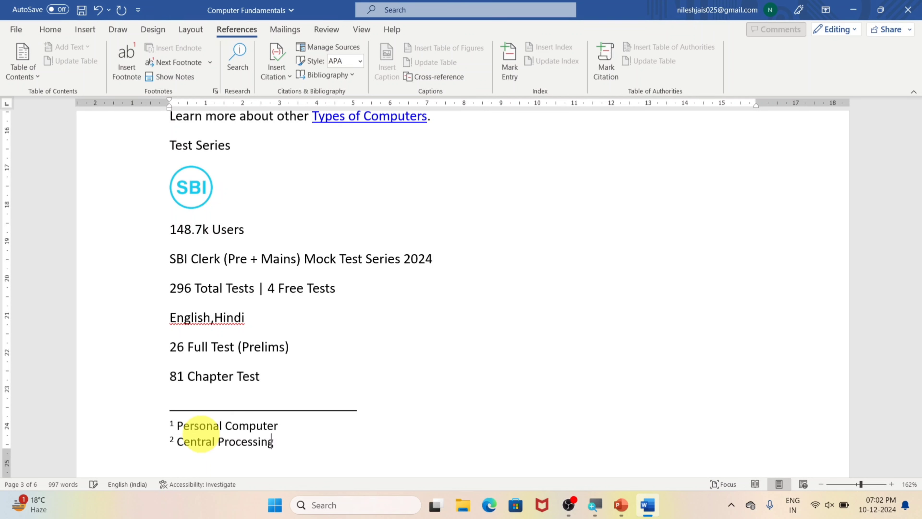
text( Unit)
scroll(414, 359, up, 15)
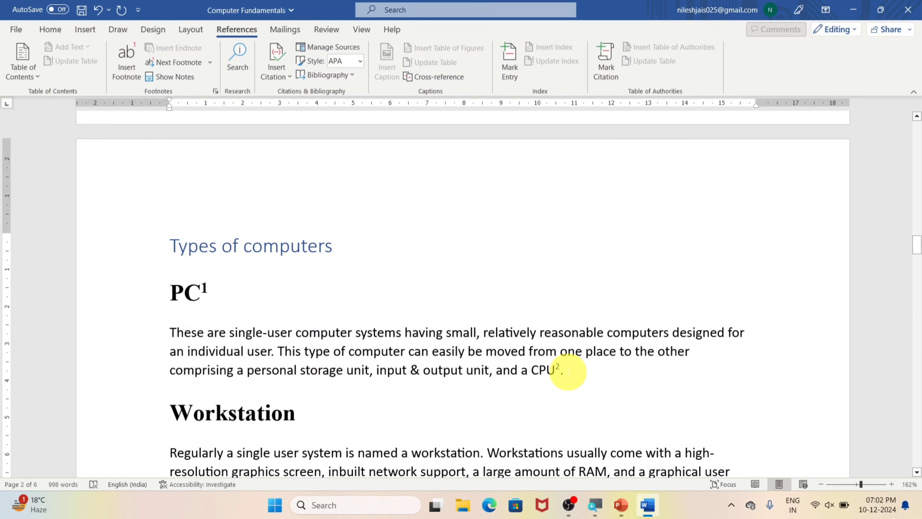
mouse_move(562, 365)
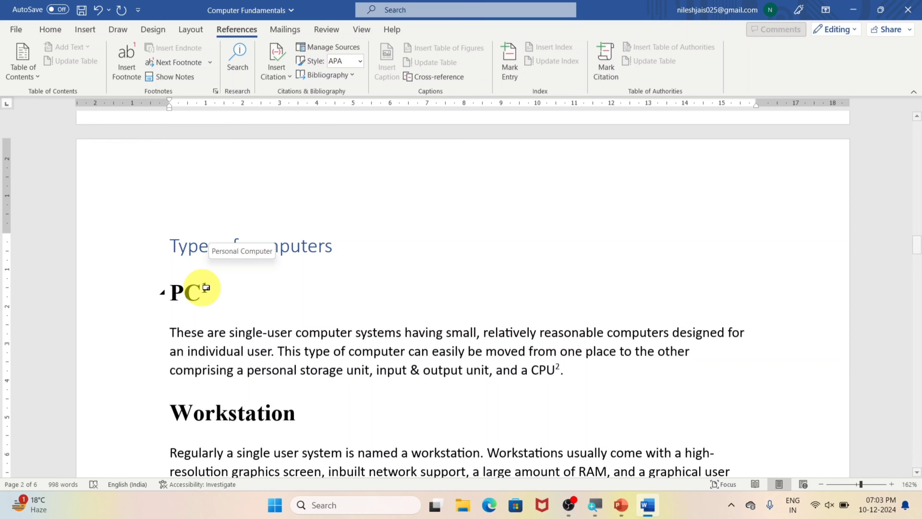
- Insert an empty endnote i after the word 'input' in the PC paragraph
scroll(205, 289, down, 12)
scroll(203, 291, down, 7)
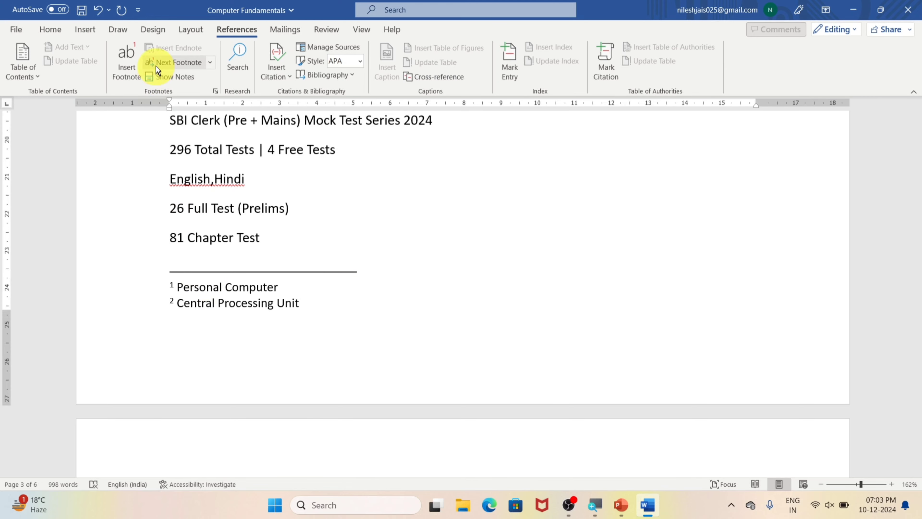
scroll(377, 268, up, 9)
scroll(378, 256, up, 8)
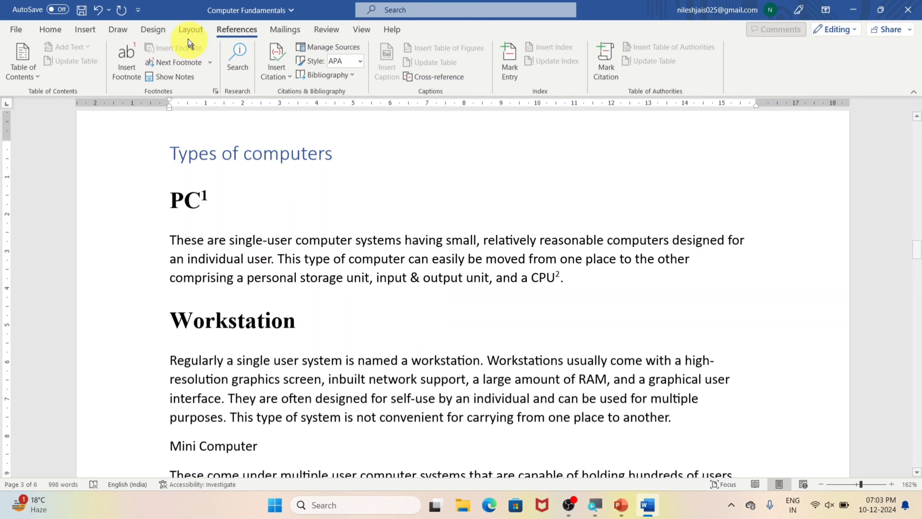
double_click(388, 279)
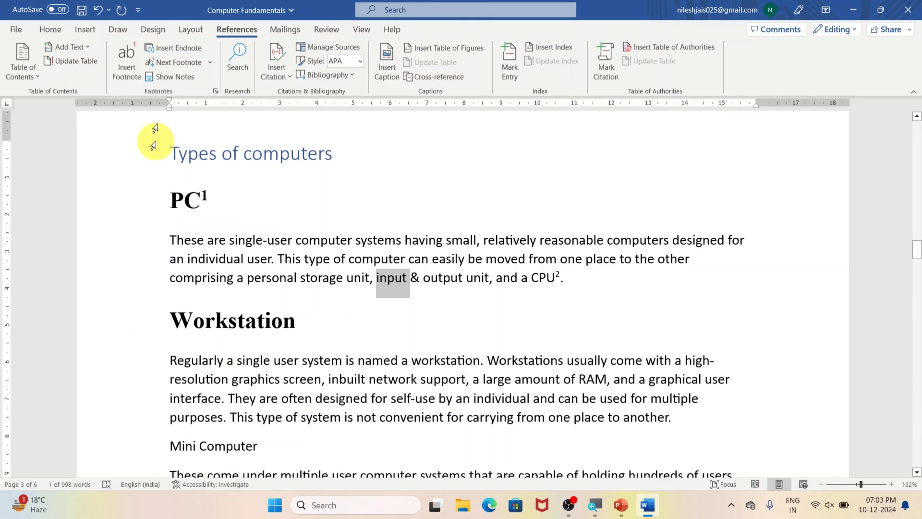
click(159, 51)
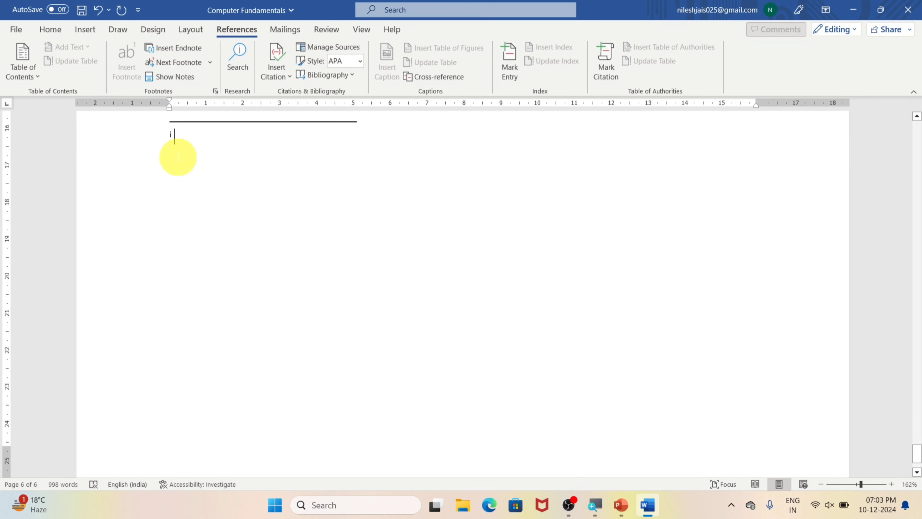
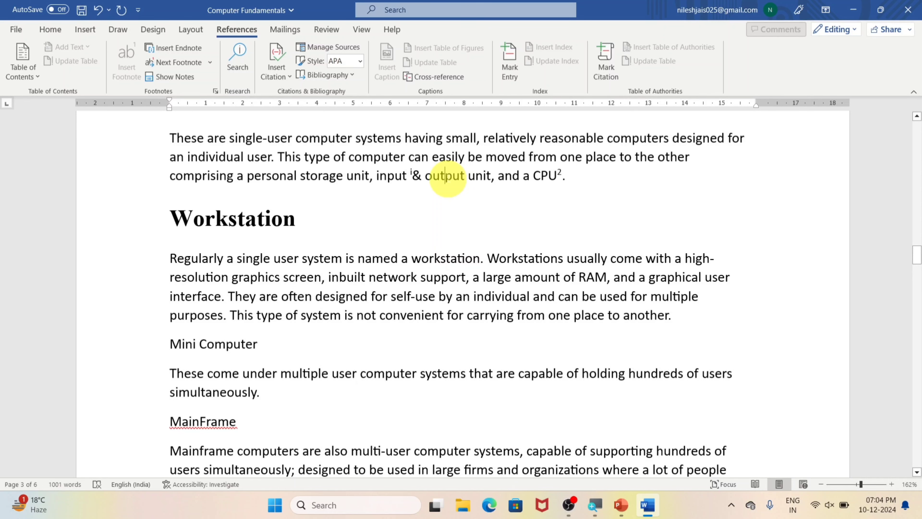
- Add endnote ii reading 'Monitor and Printer' to the word 'output'
double_click(448, 178)
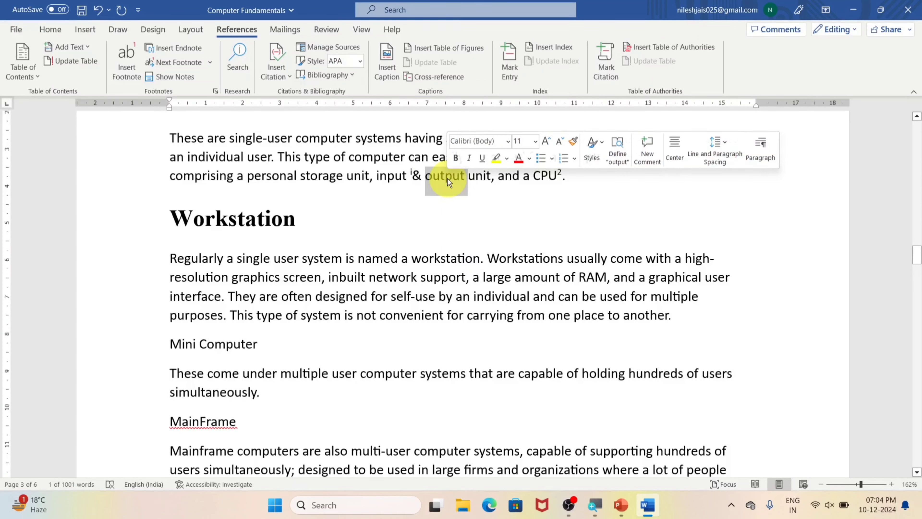
click(168, 54)
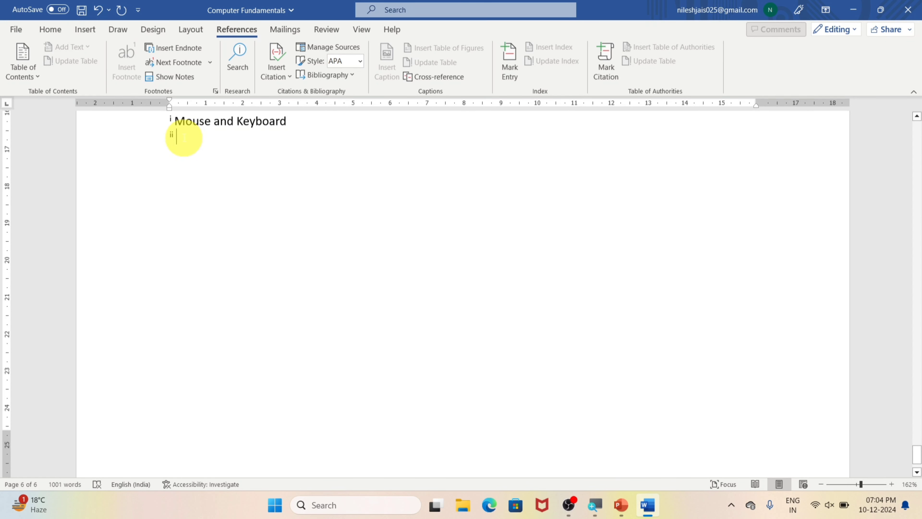
text(Monitor and Printer)
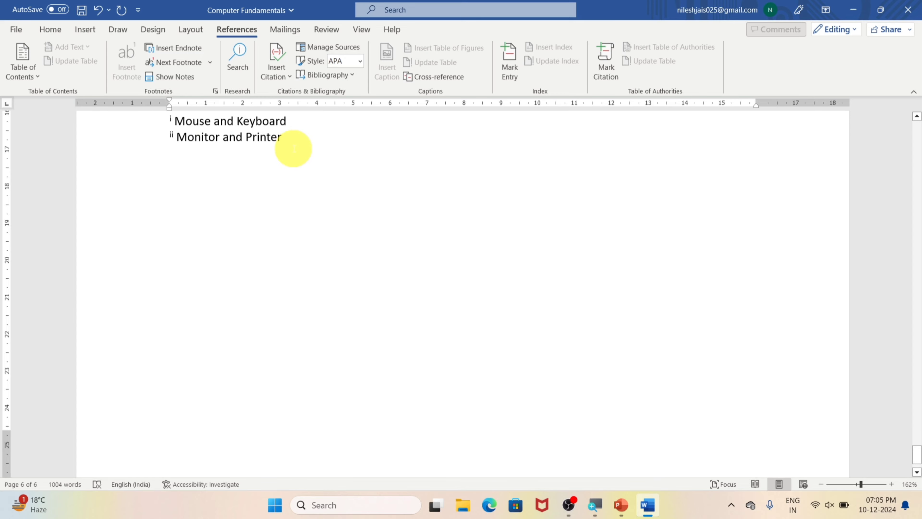
scroll(295, 148, up, 1)
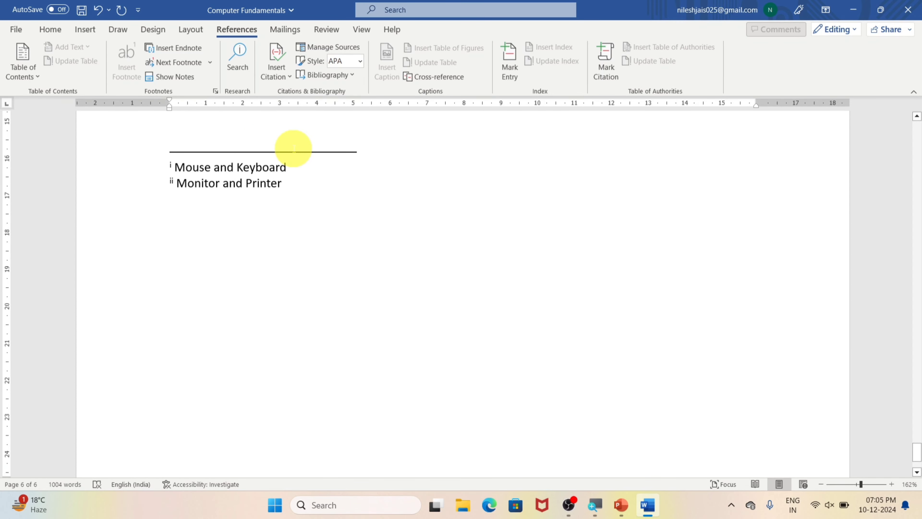
scroll(293, 148, up, 15)
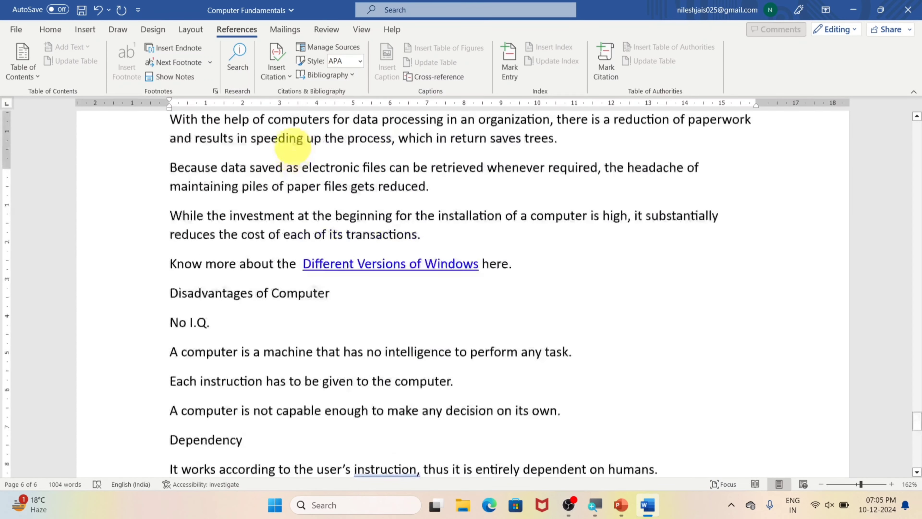
scroll(290, 140, down, 20)
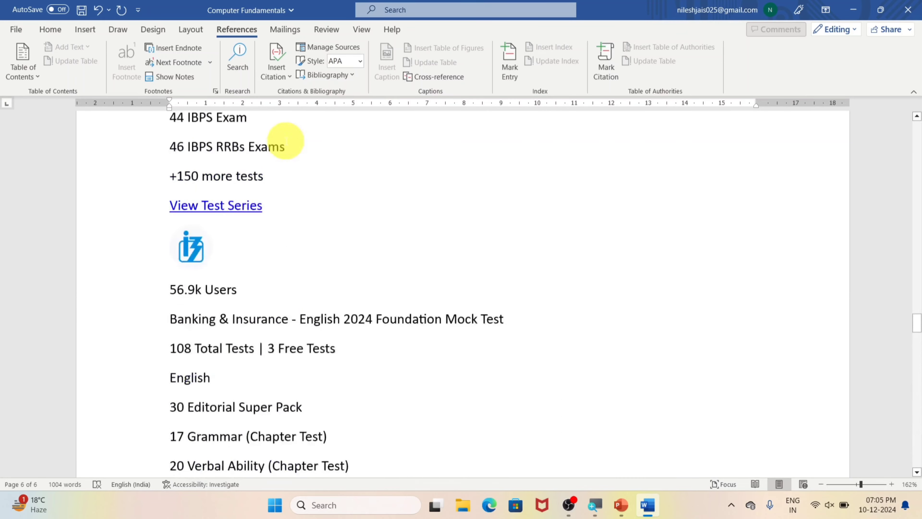
scroll(263, 98, up, 1)
scroll(248, 76, up, 5)
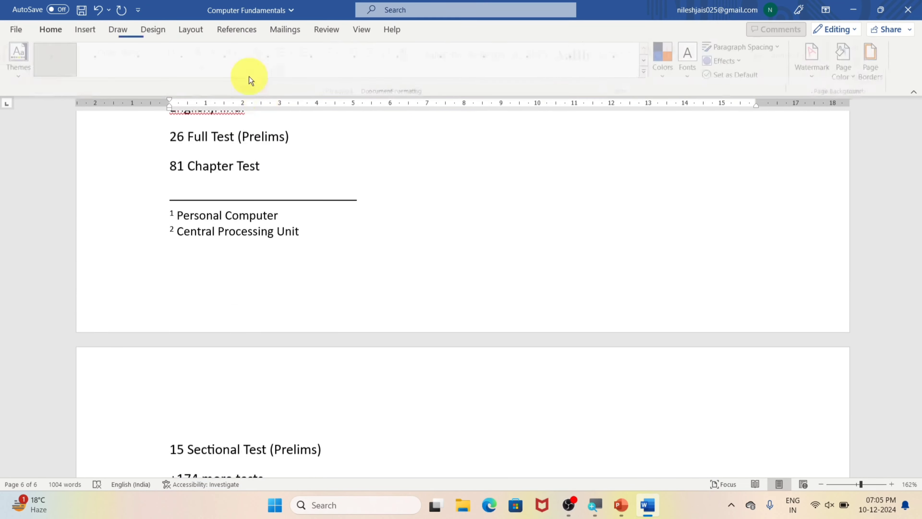
click(243, 31)
scroll(187, 131, up, 12)
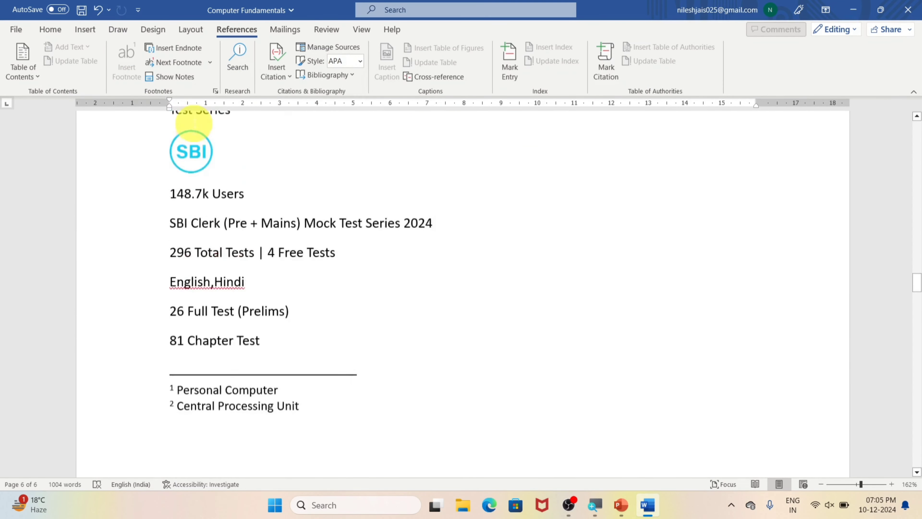
scroll(194, 124, up, 15)
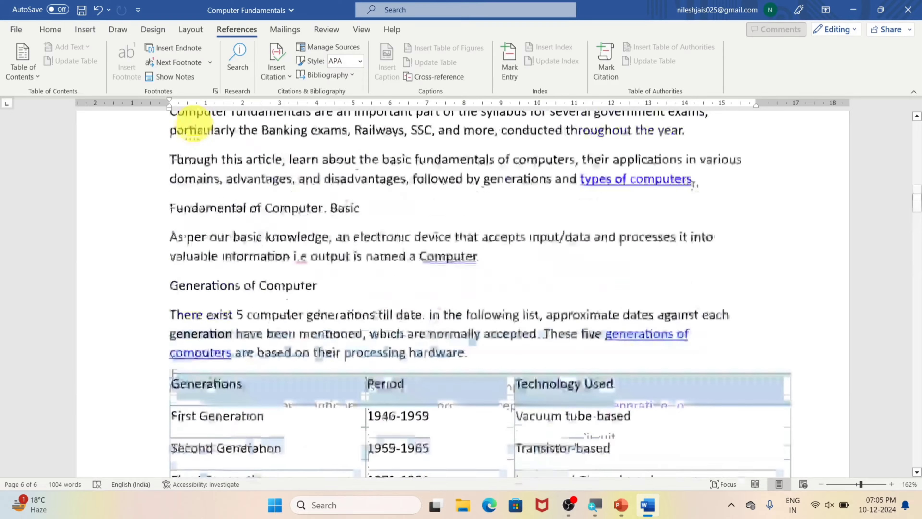
scroll(194, 124, down, 1)
scroll(195, 123, up, 5)
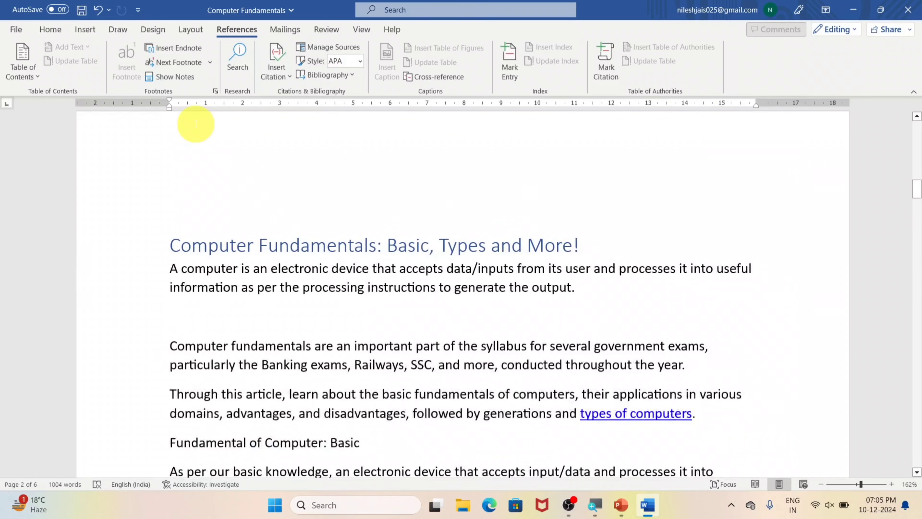
scroll(196, 124, down, 15)
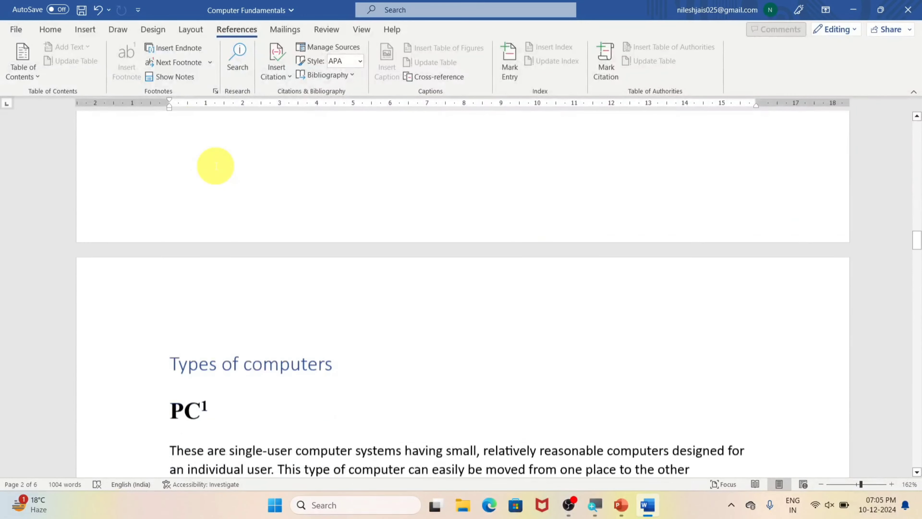
scroll(215, 166, down, 6)
scroll(216, 166, up, 3)
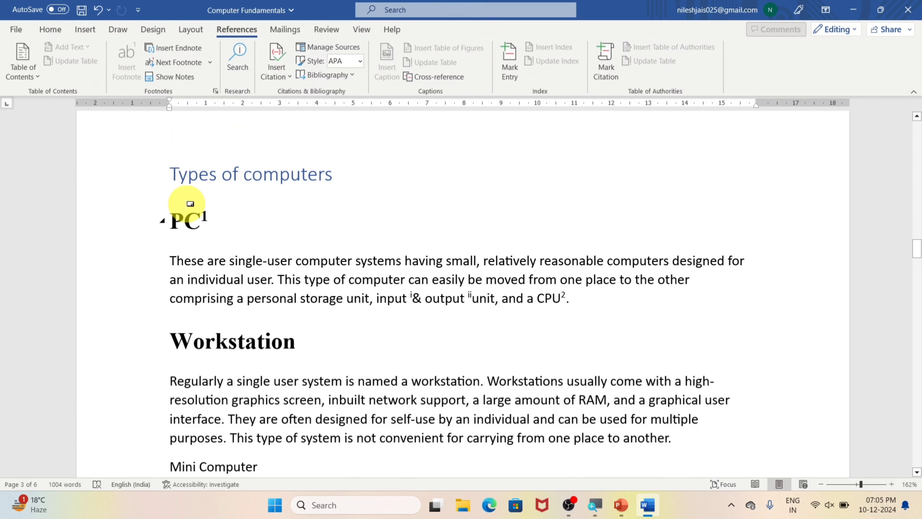
double_click(212, 221)
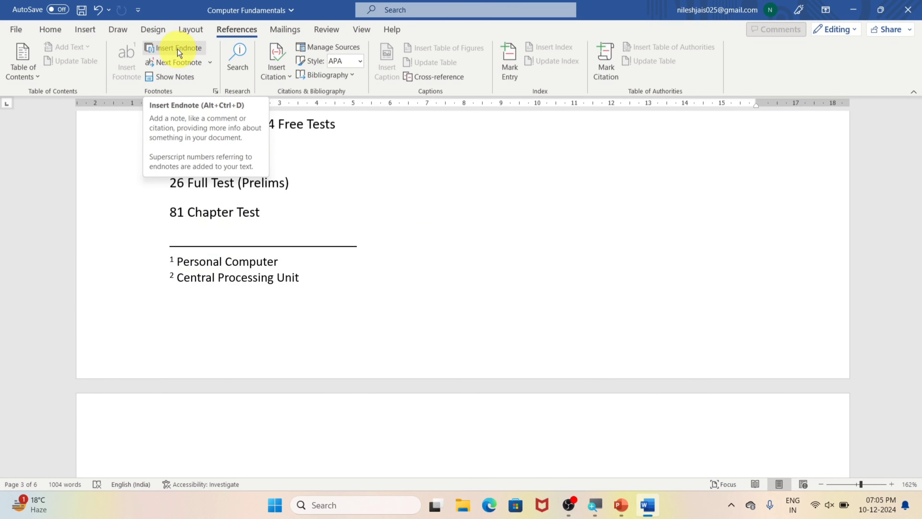
key(ctrl+Home)
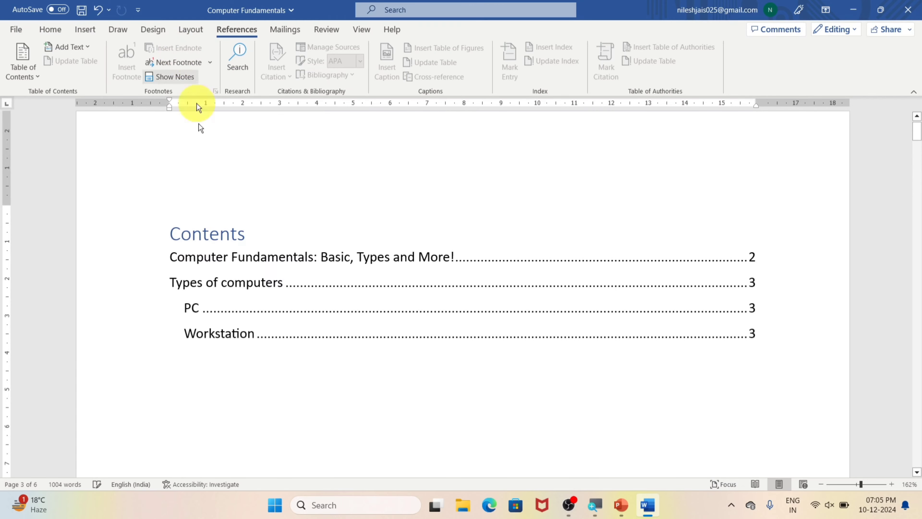
drag(917, 130, 915, 459)
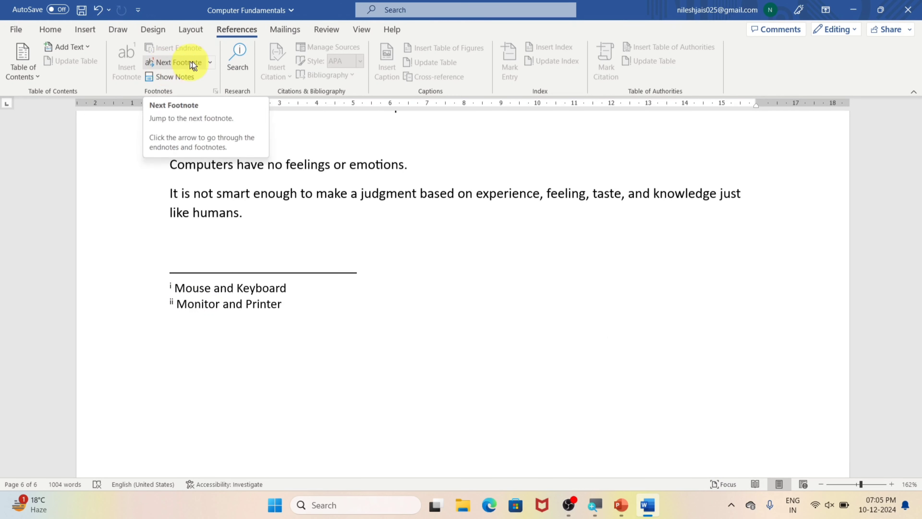
- Step forward to footnote 1 after PC, then footnote 2 after CPU
click(211, 62)
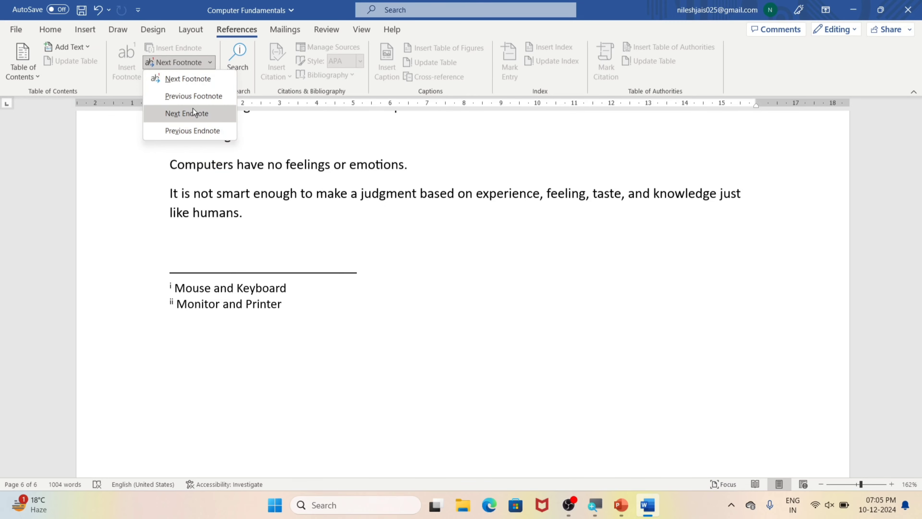
scroll(660, 271, up, 12)
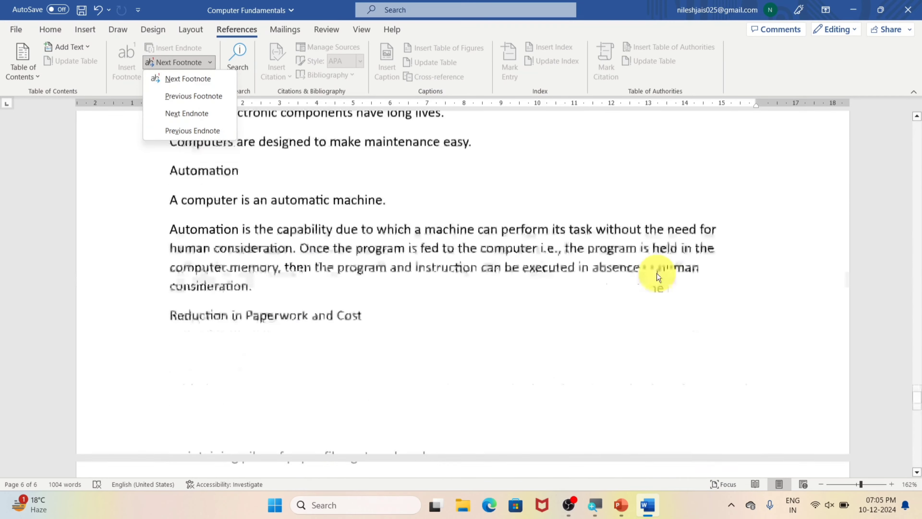
scroll(657, 273, up, 20)
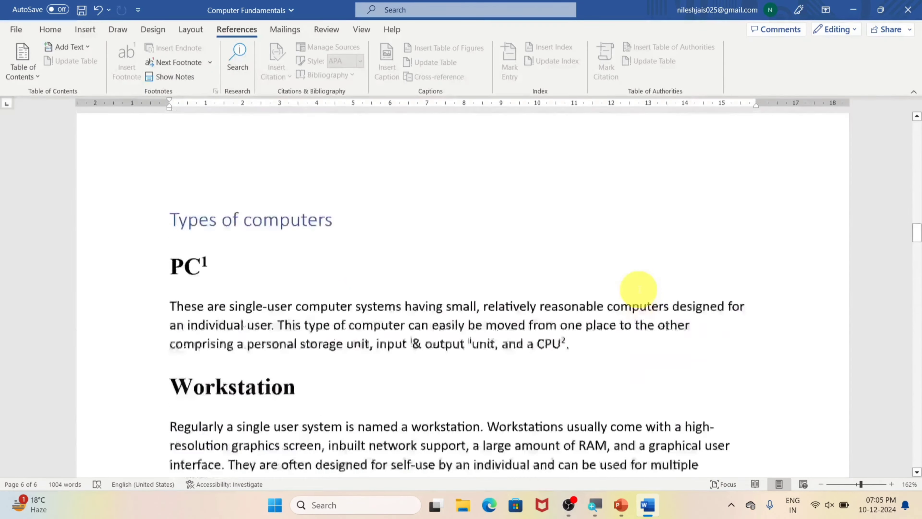
scroll(639, 289, up, 5)
scroll(638, 293, down, 7)
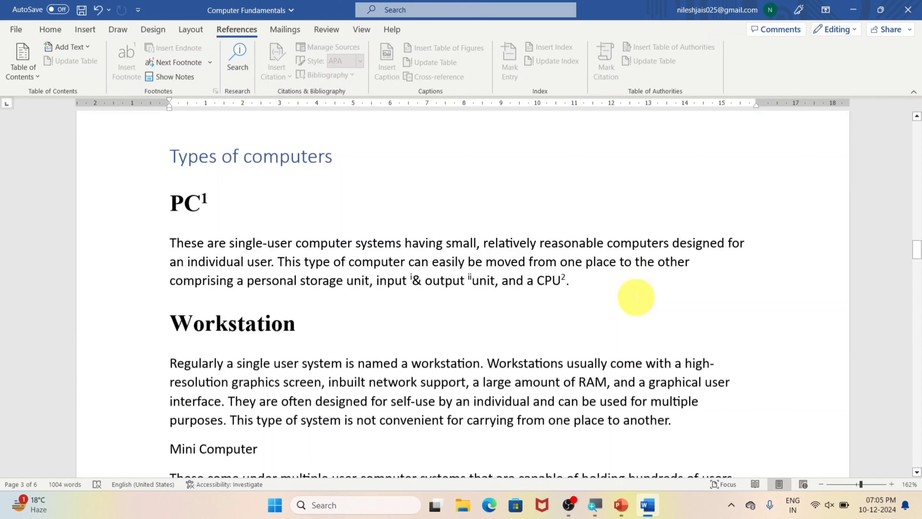
mouse_move(204, 210)
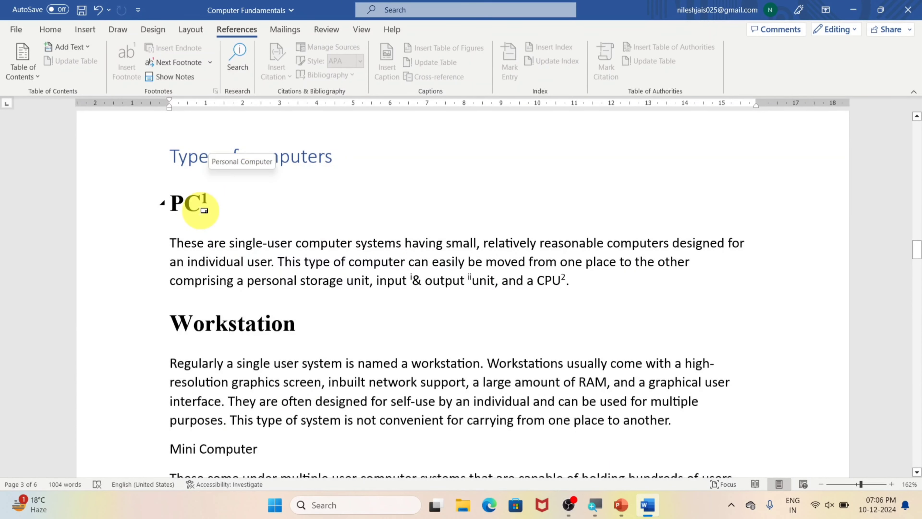
scroll(405, 276, up, 10)
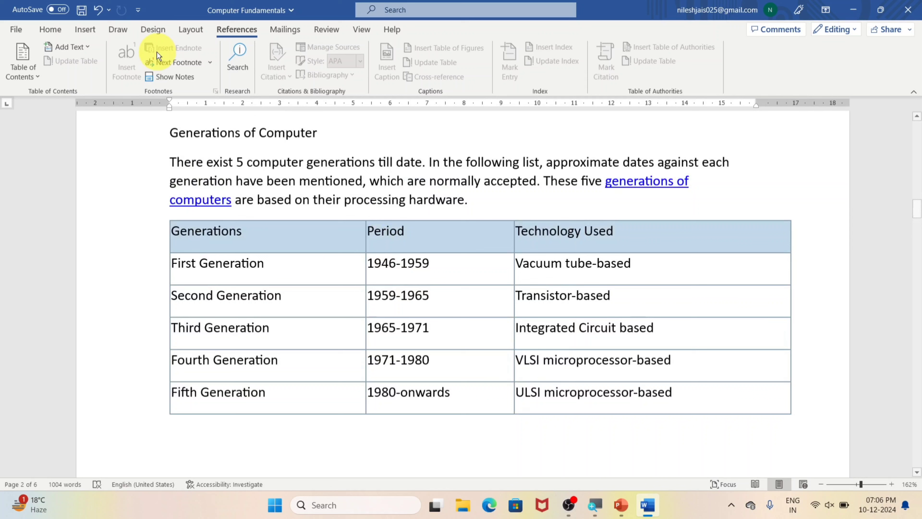
click(210, 65)
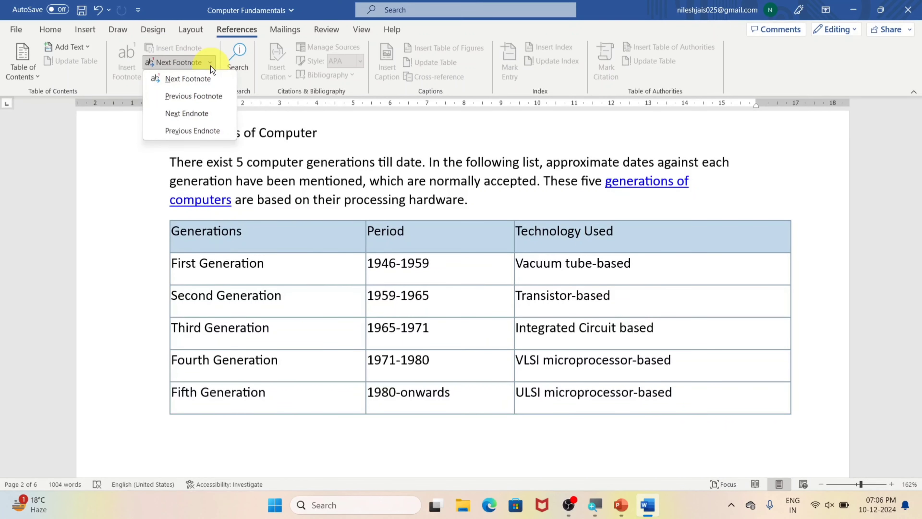
click(204, 80)
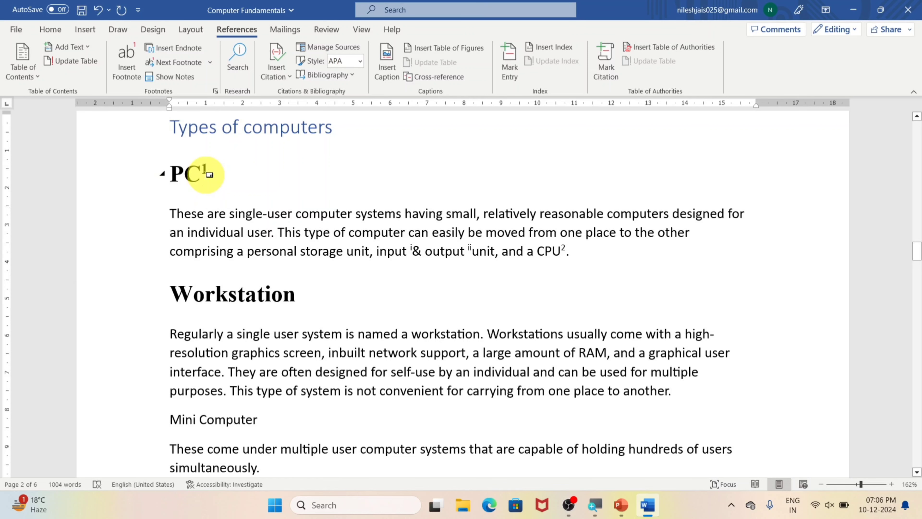
click(210, 64)
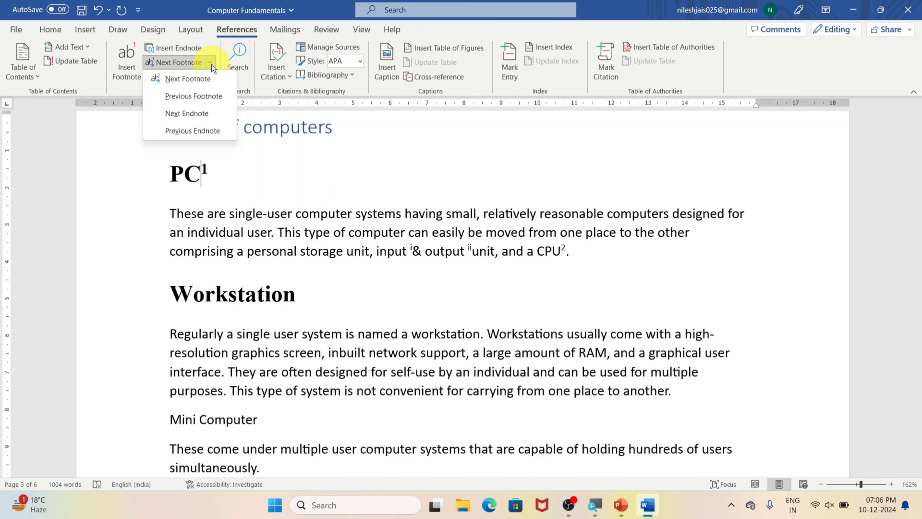
click(191, 81)
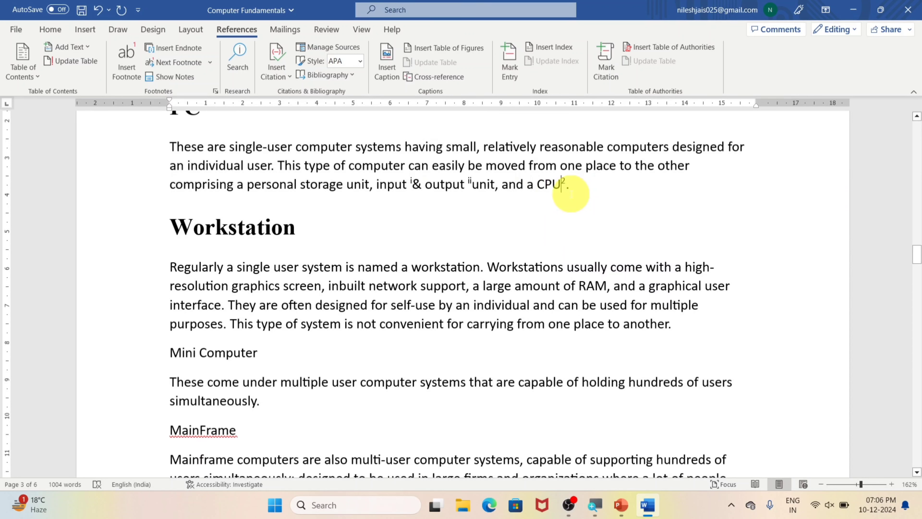
- Go back to footnote 1, forward to footnote 2, then jump to the next endnote reference
click(211, 63)
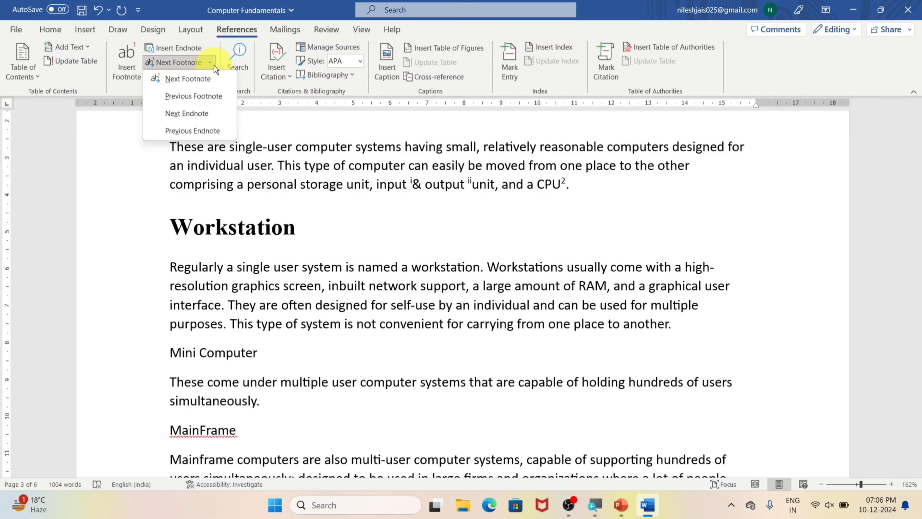
click(188, 95)
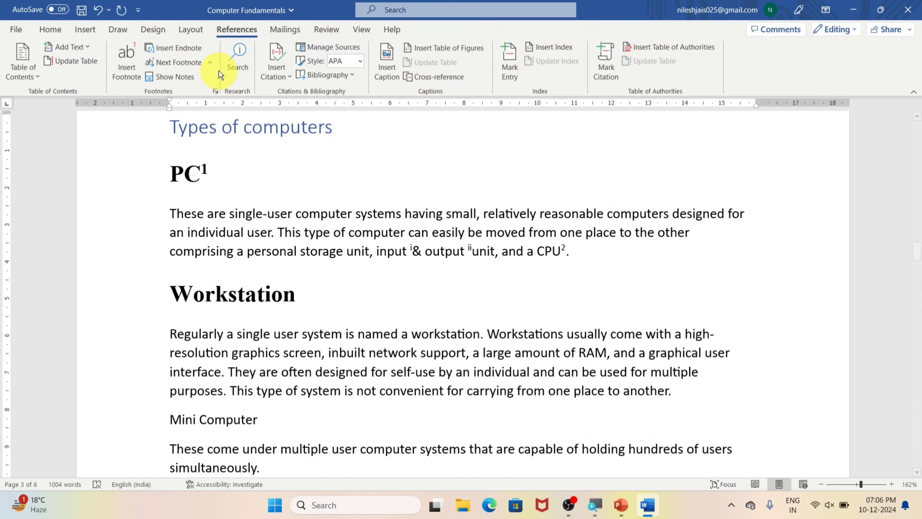
click(211, 63)
click(198, 78)
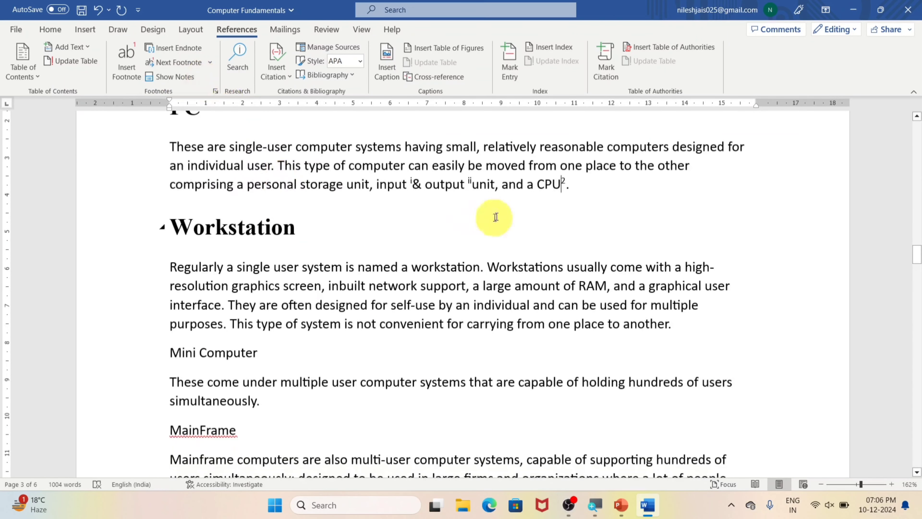
click(211, 63)
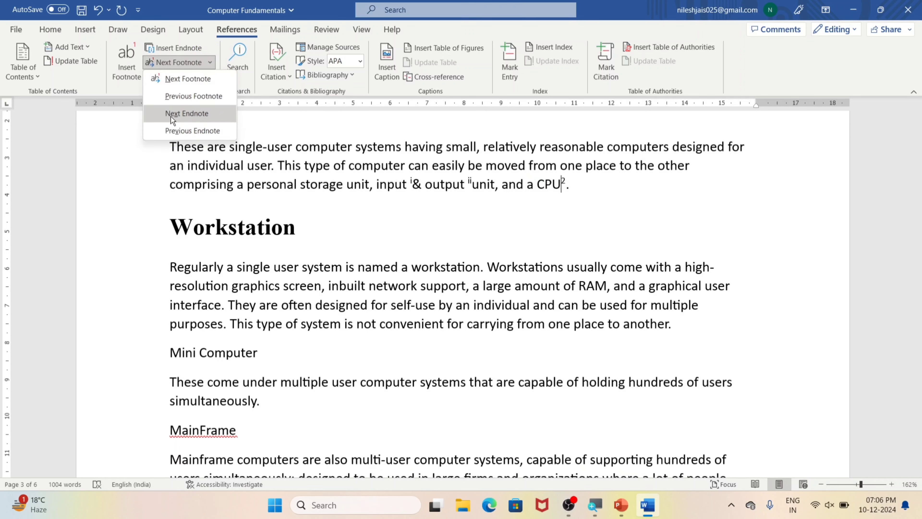
click(204, 114)
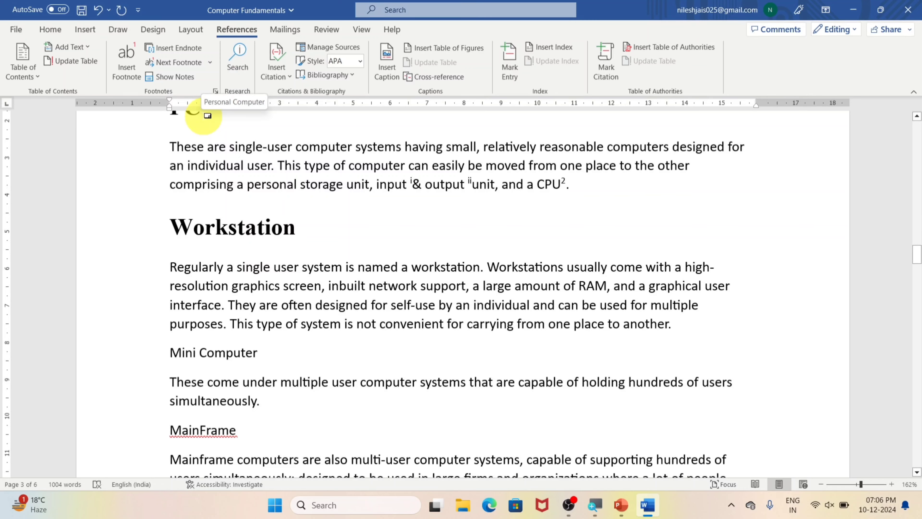
- Step forward through endnote references i and ii, then back to the previous endnote
scroll(205, 107, up, 1)
click(210, 62)
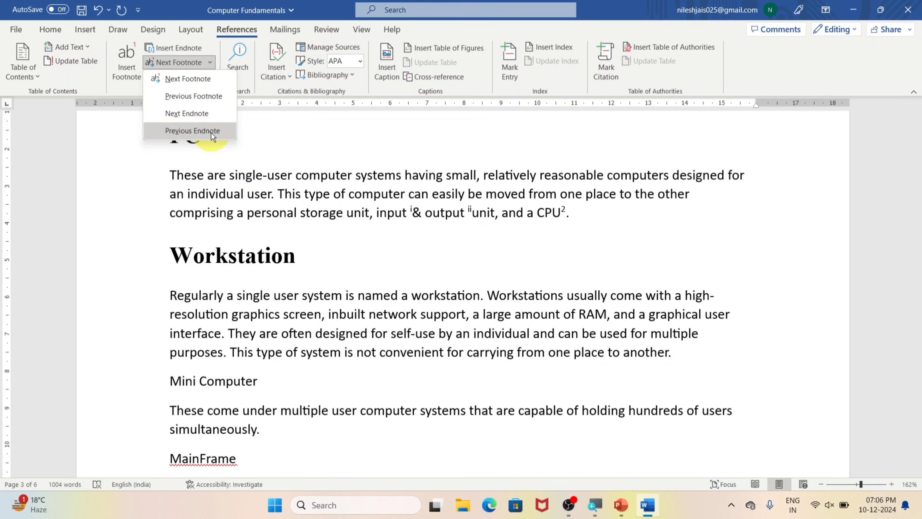
click(196, 113)
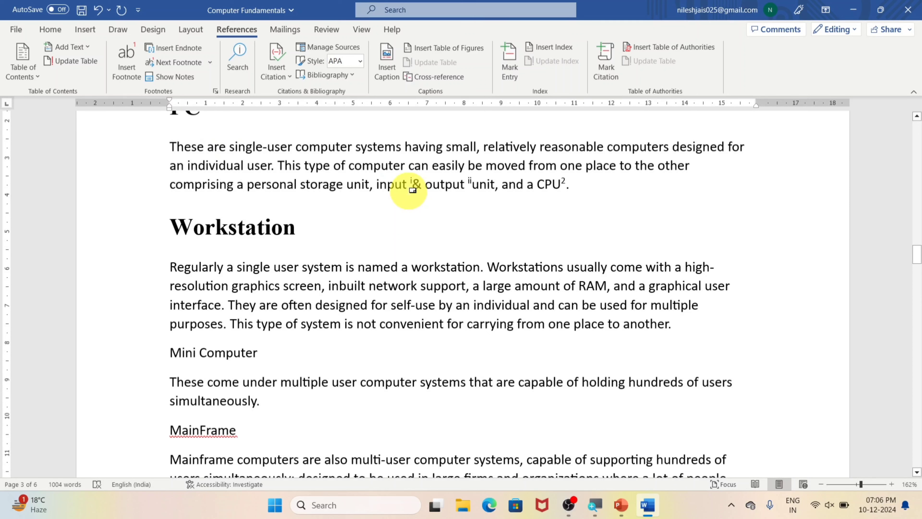
click(211, 63)
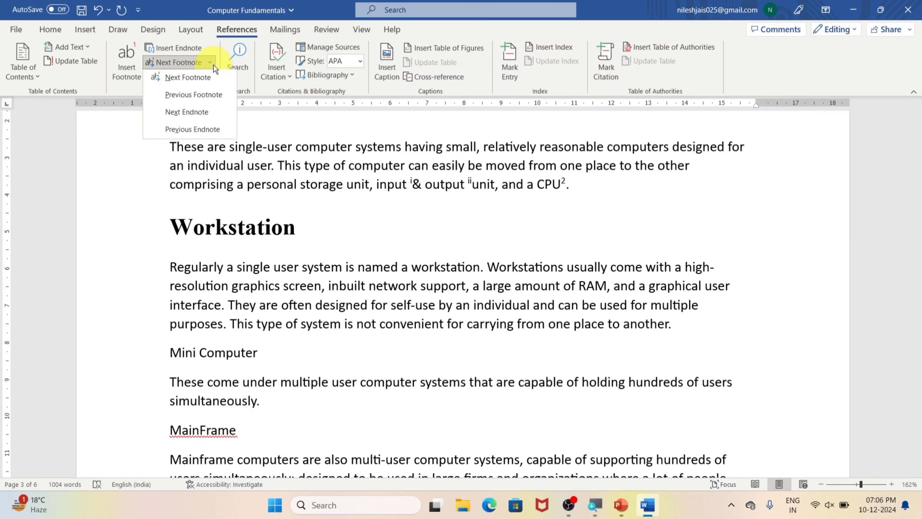
click(178, 115)
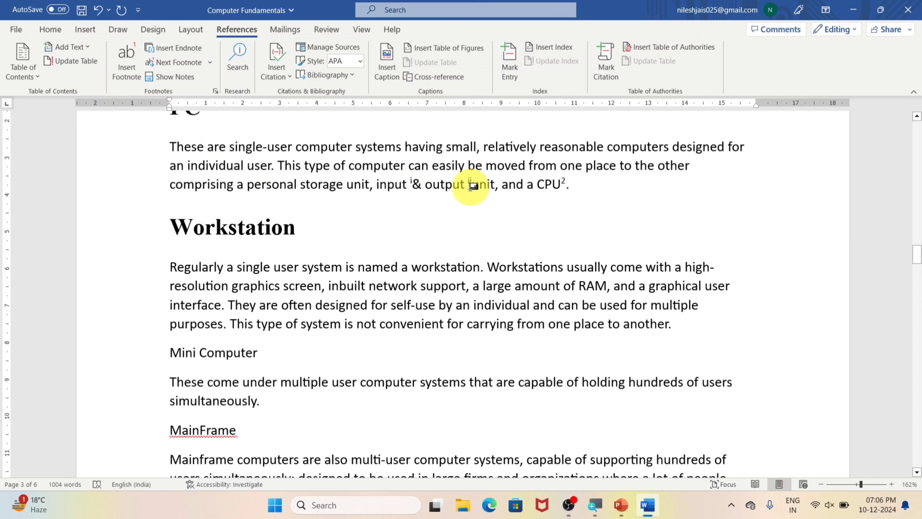
mouse_move(474, 181)
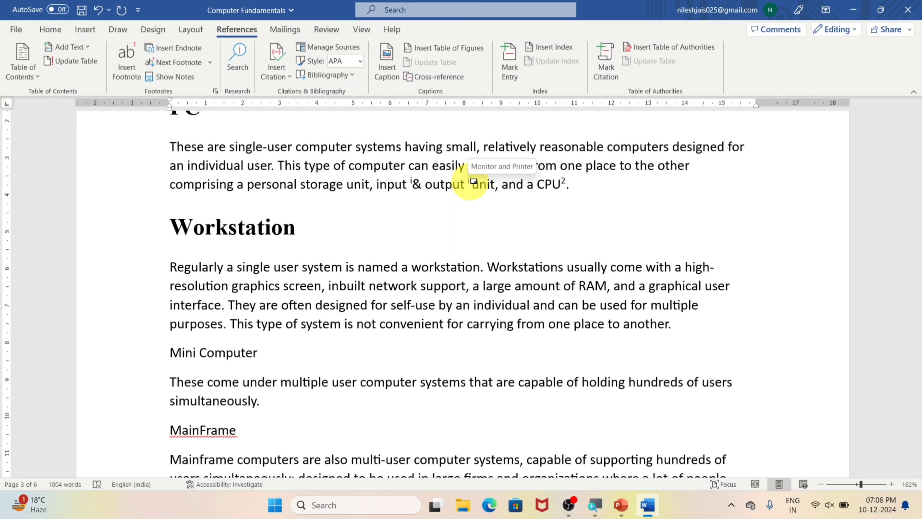
click(210, 62)
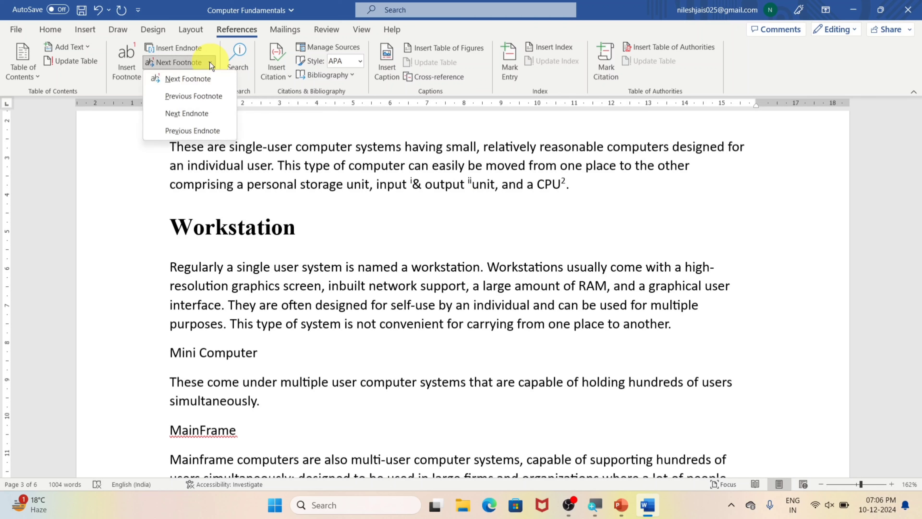
click(190, 131)
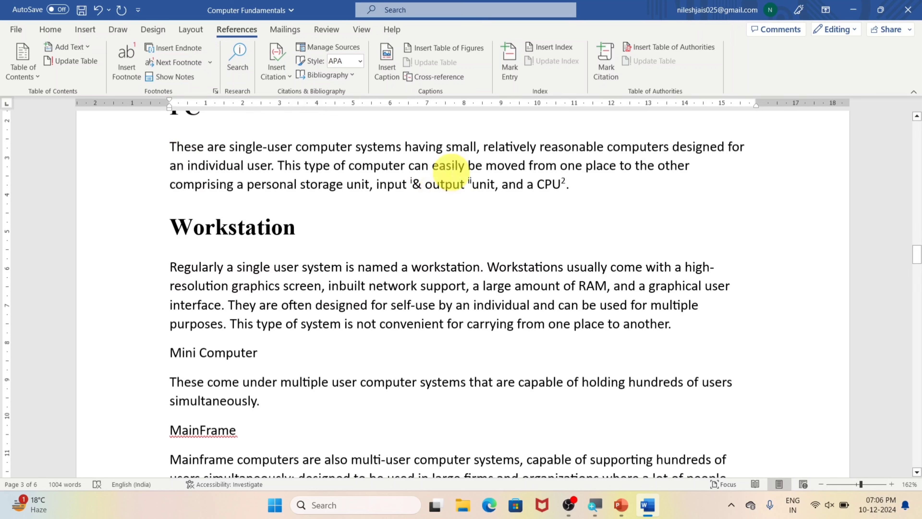
mouse_move(416, 183)
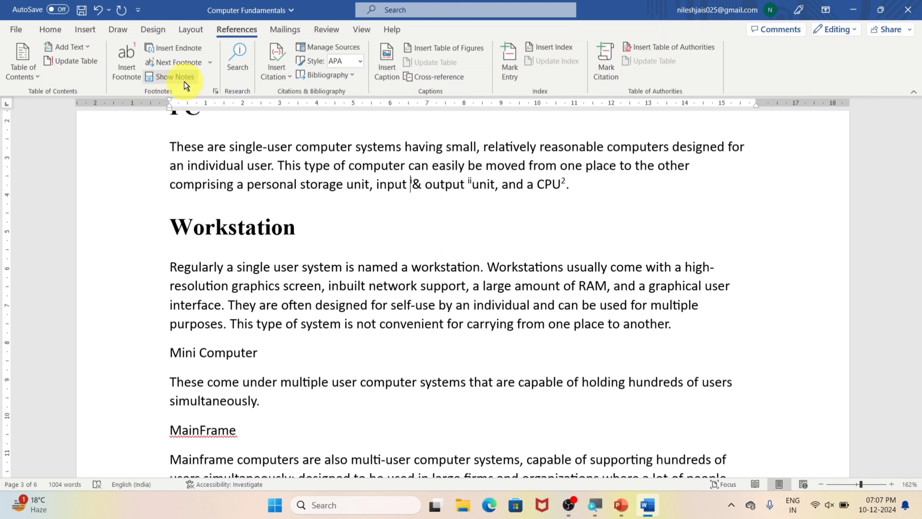
- Bring up the Show Notes dialog to choose a notes area
click(210, 62)
click(260, 109)
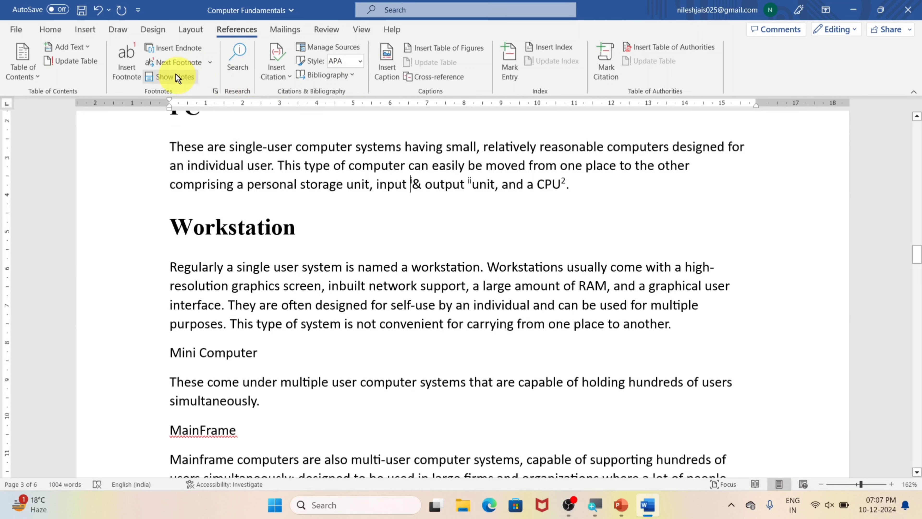
click(166, 78)
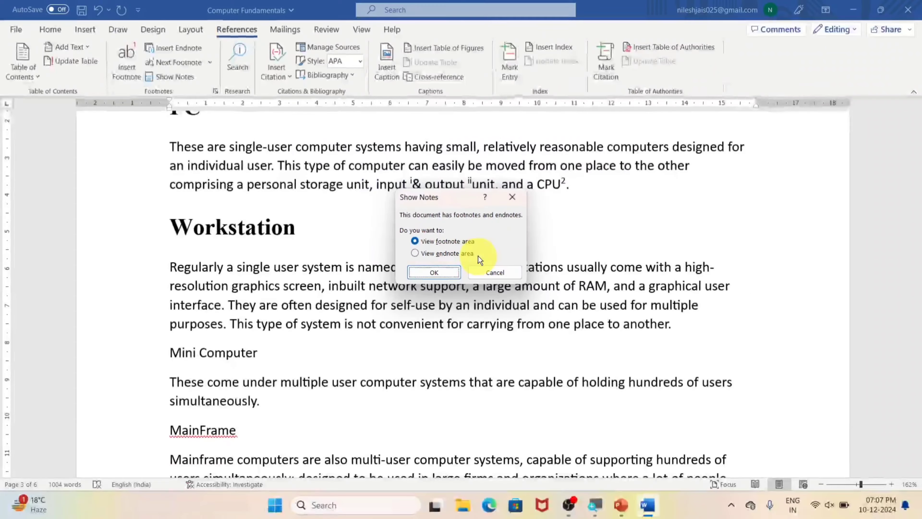
- View the footnote area, then return to the body text
click(434, 272)
scroll(363, 262, up, 5)
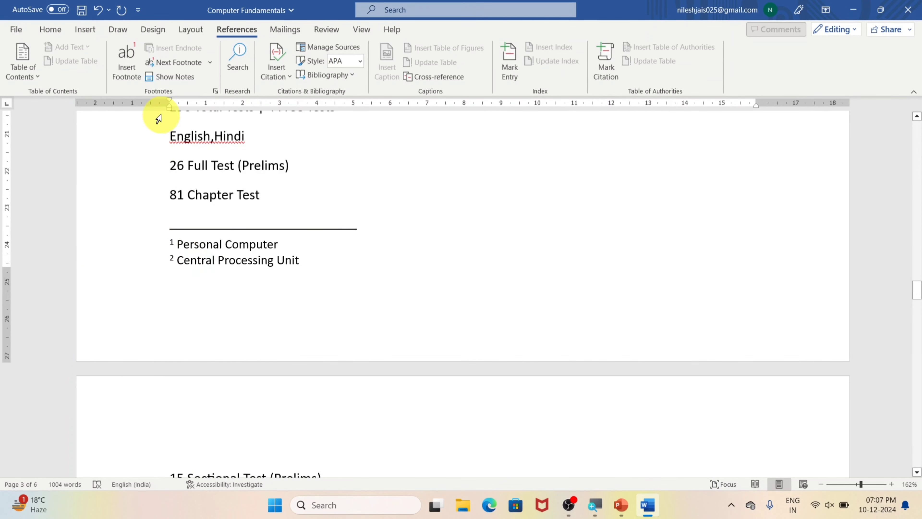
click(177, 77)
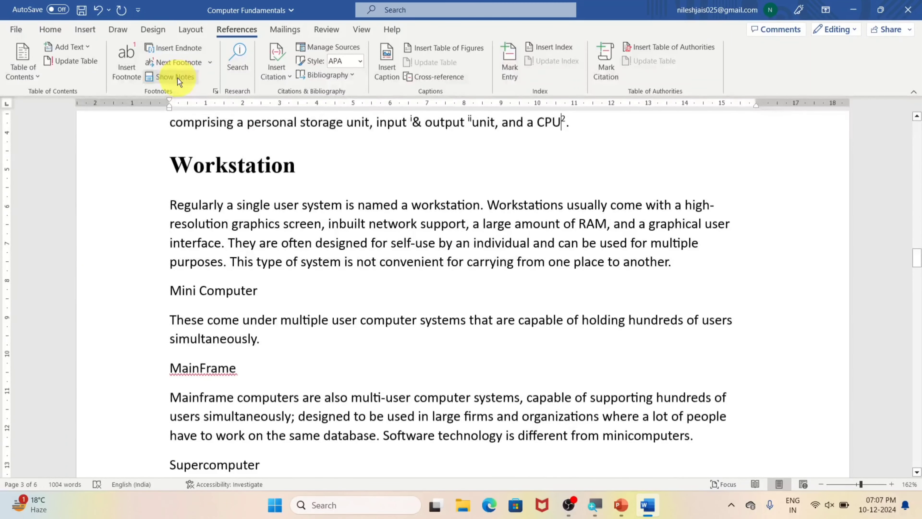
- Show the endnote area listing 'Mouse and Keyboard' and 'Monitor and Printer'
click(178, 77)
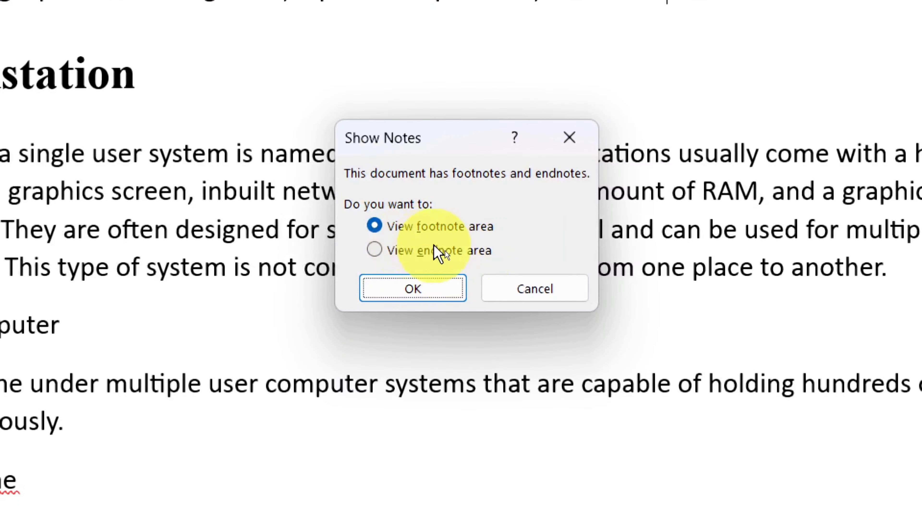
click(453, 254)
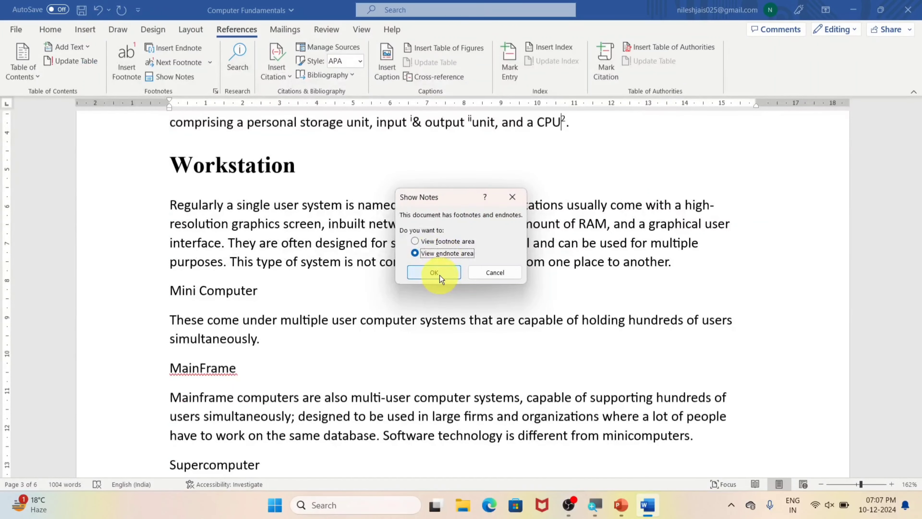
click(434, 272)
scroll(210, 251, up, 3)
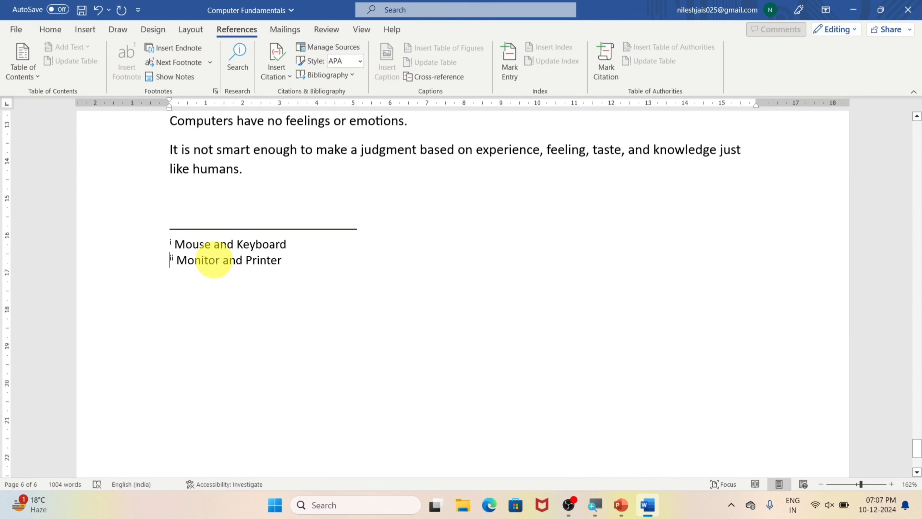
- Jump from the PC and CPU reference marks to their footnotes
scroll(503, 313, up, 20)
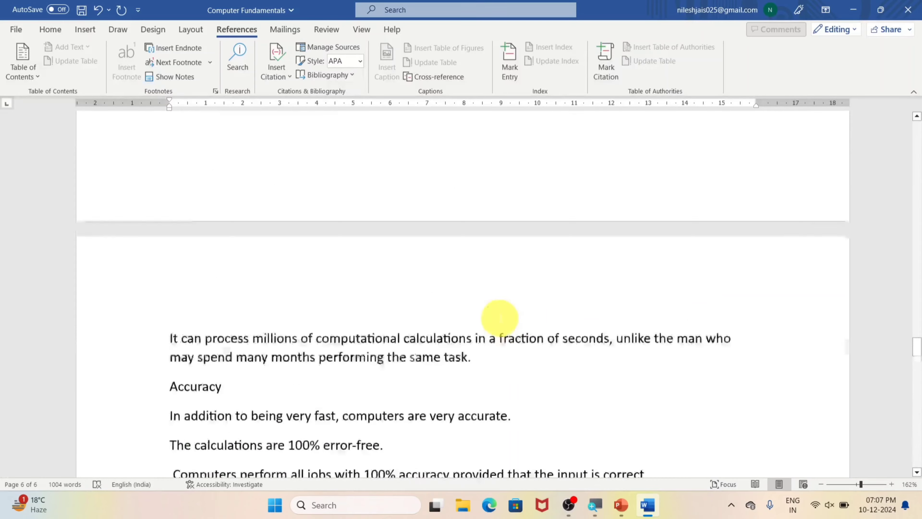
scroll(501, 319, up, 15)
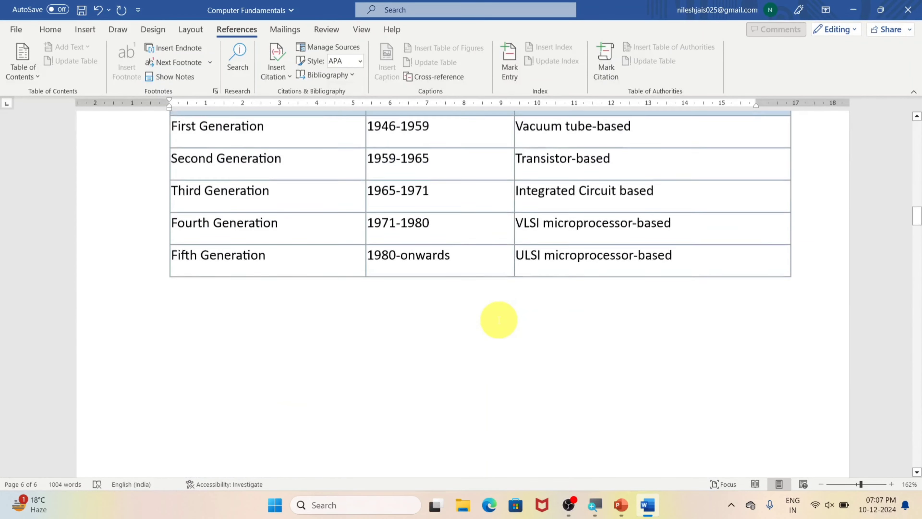
scroll(508, 323, down, 5)
scroll(516, 328, down, 7)
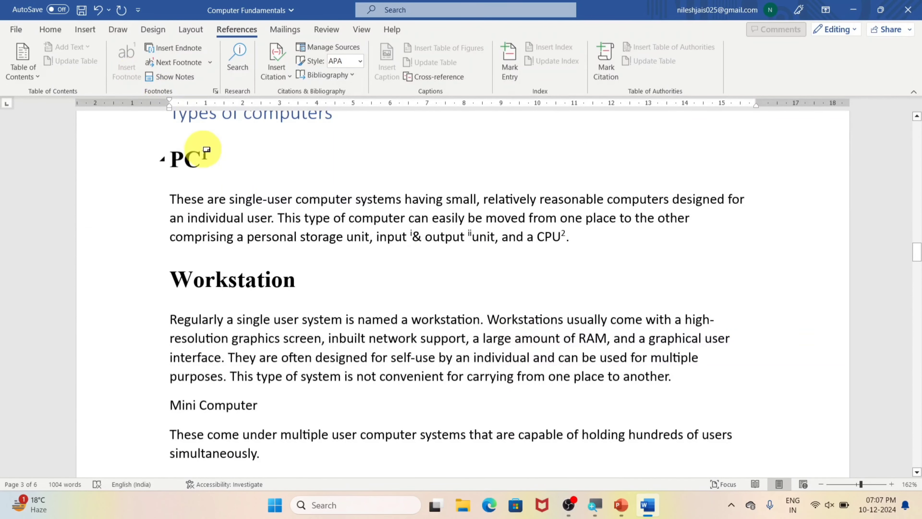
mouse_move(211, 157)
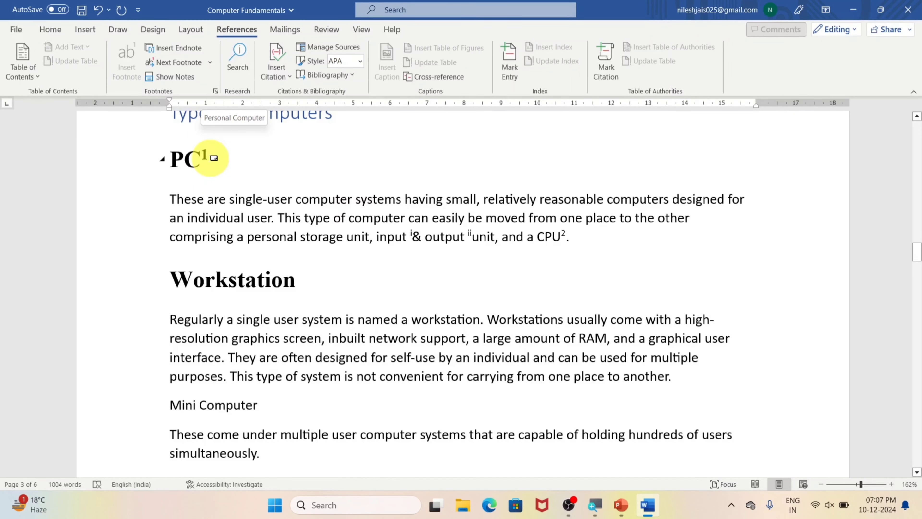
double_click(213, 158)
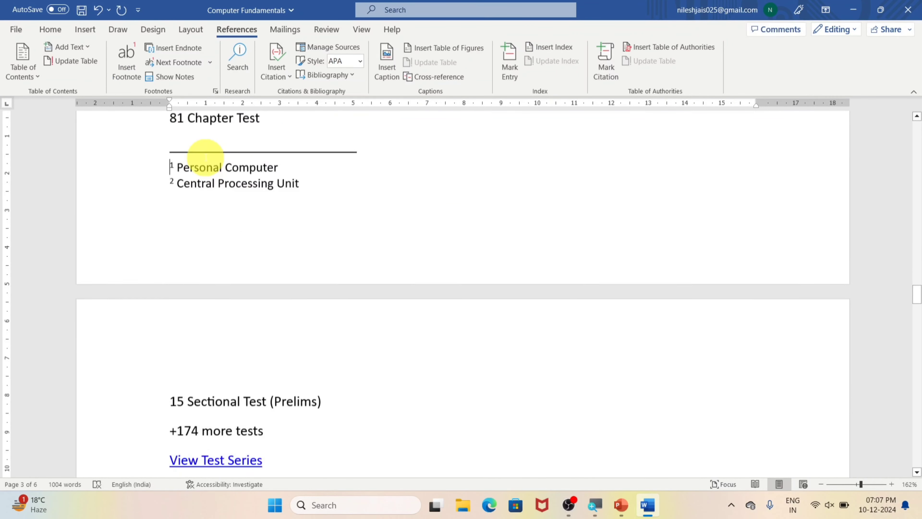
scroll(191, 150, up, 15)
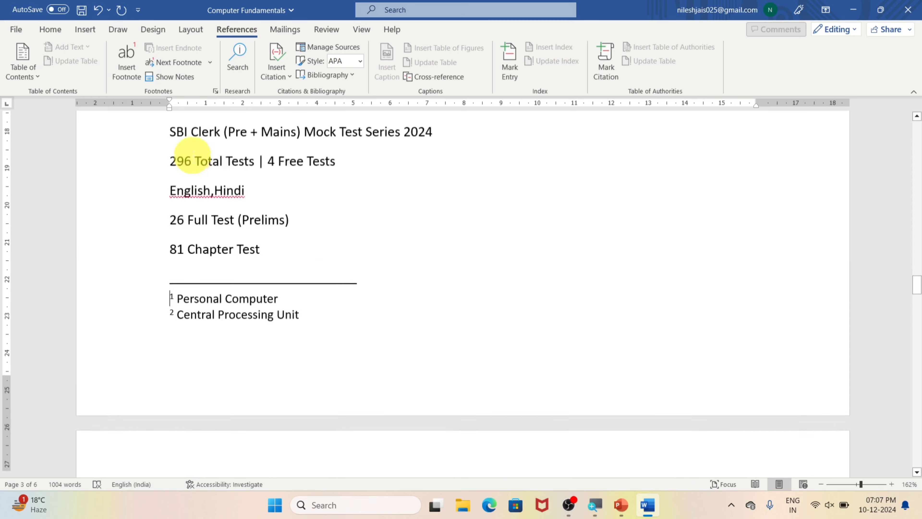
scroll(200, 152, down, 2)
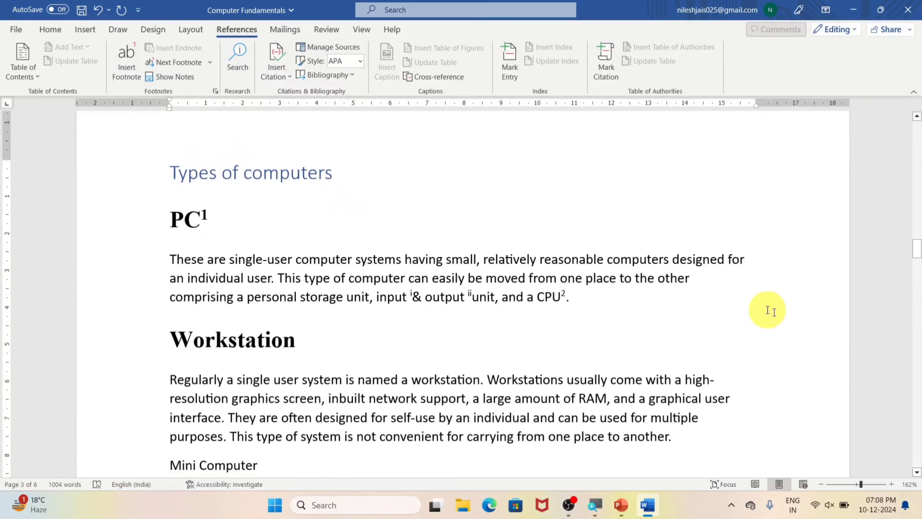
double_click(566, 295)
scroll(545, 287, up, 15)
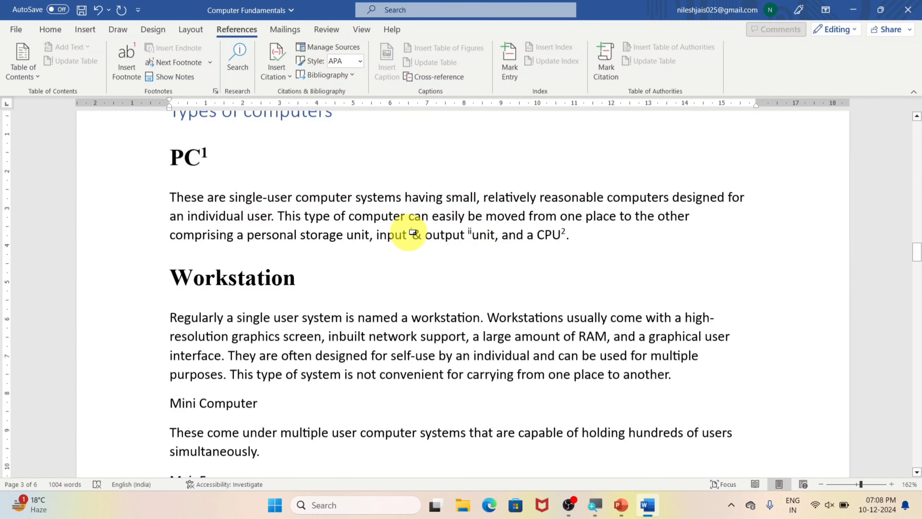
- Follow endnote mark ii after 'output' to its 'Monitor and Printer' text
mouse_move(416, 238)
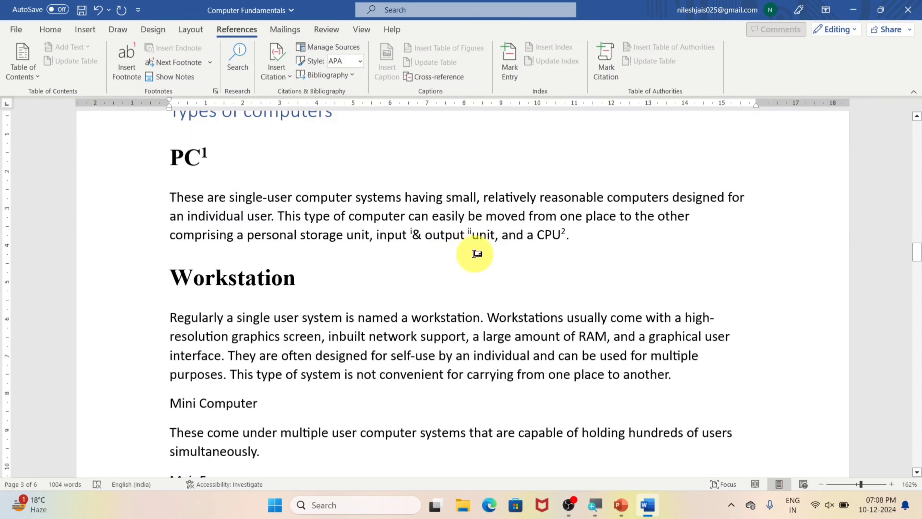
double_click(469, 232)
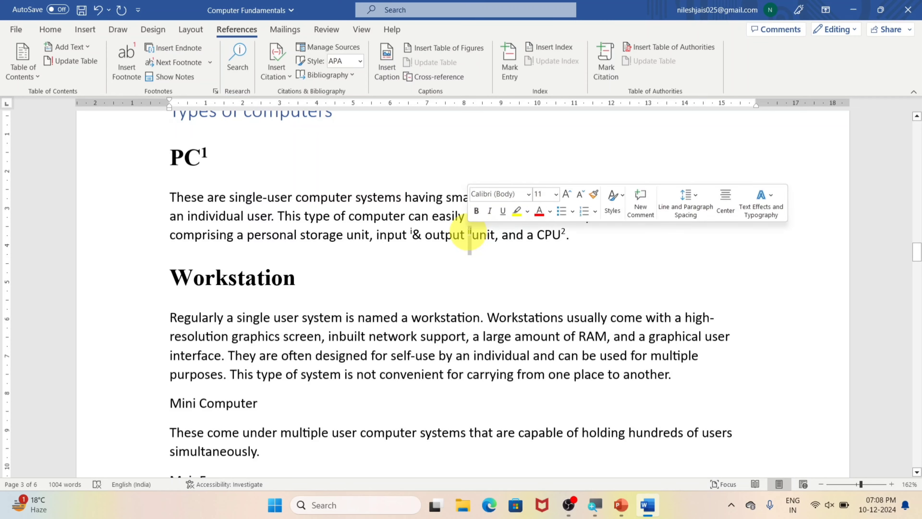
double_click(470, 232)
double_click(471, 233)
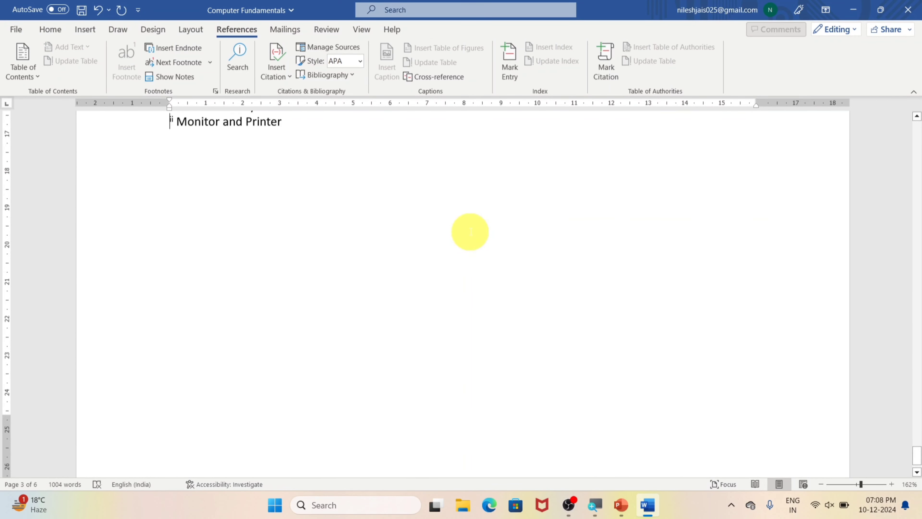
- Follow the endnote mark after 'input' to the endnotes at the document end
scroll(470, 232, up, 20)
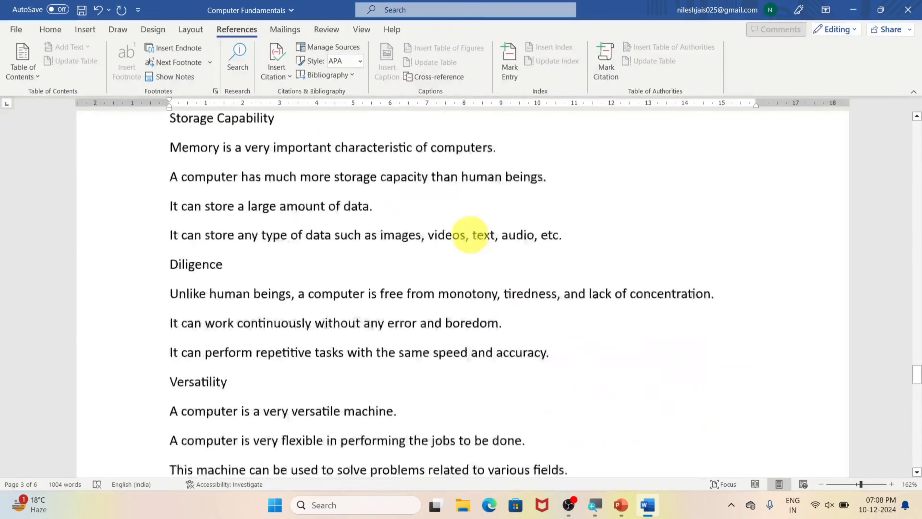
scroll(470, 233, up, 20)
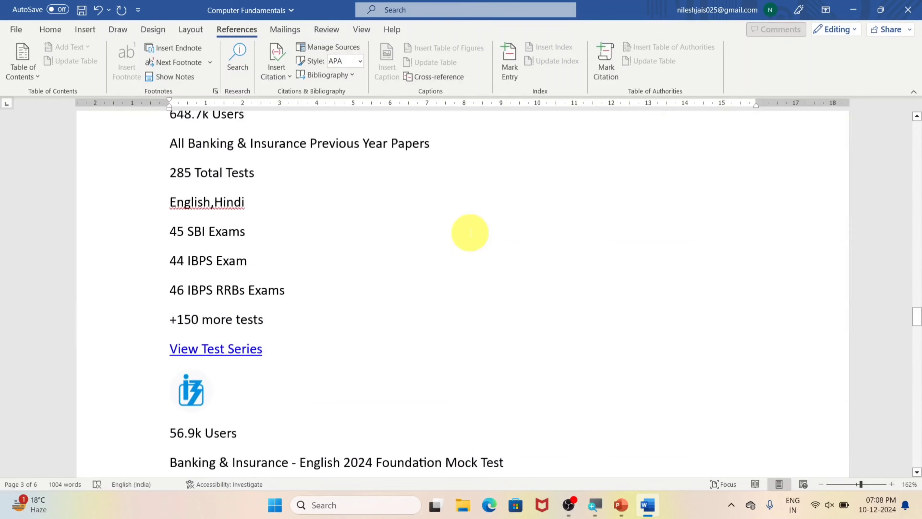
scroll(471, 232, up, 6)
scroll(471, 232, up, 10)
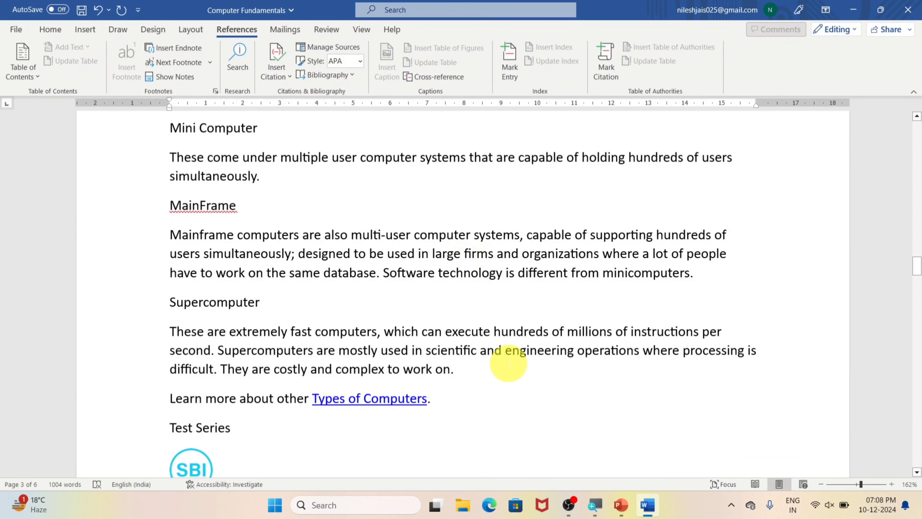
scroll(517, 371, down, 5)
scroll(516, 374, down, 15)
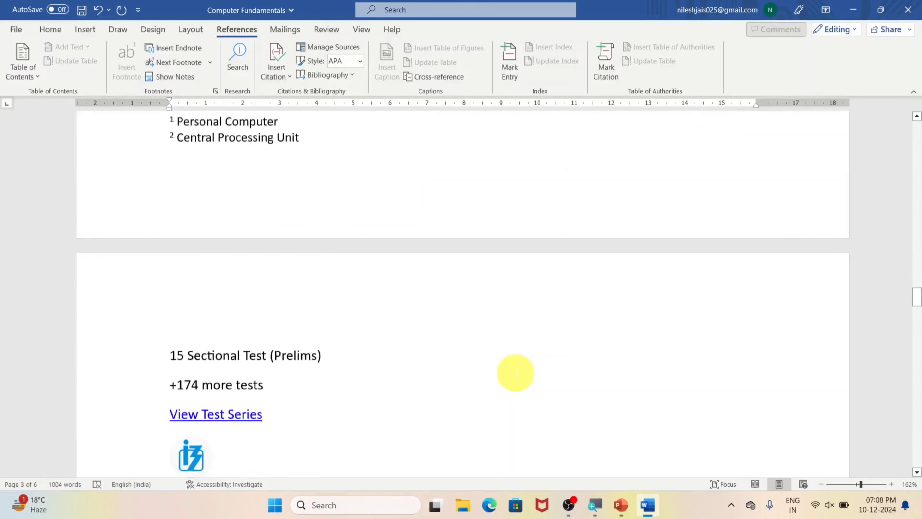
scroll(518, 372, down, 10)
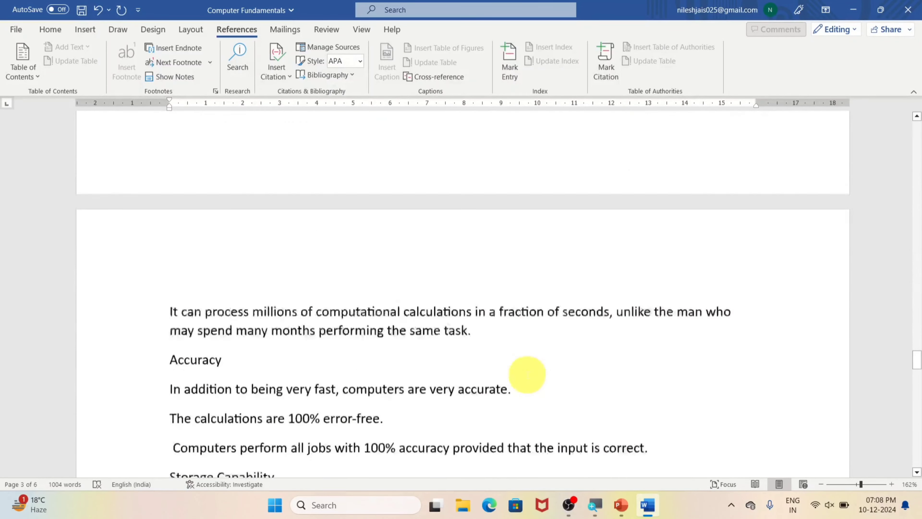
scroll(531, 364, up, 15)
scroll(549, 314, up, 15)
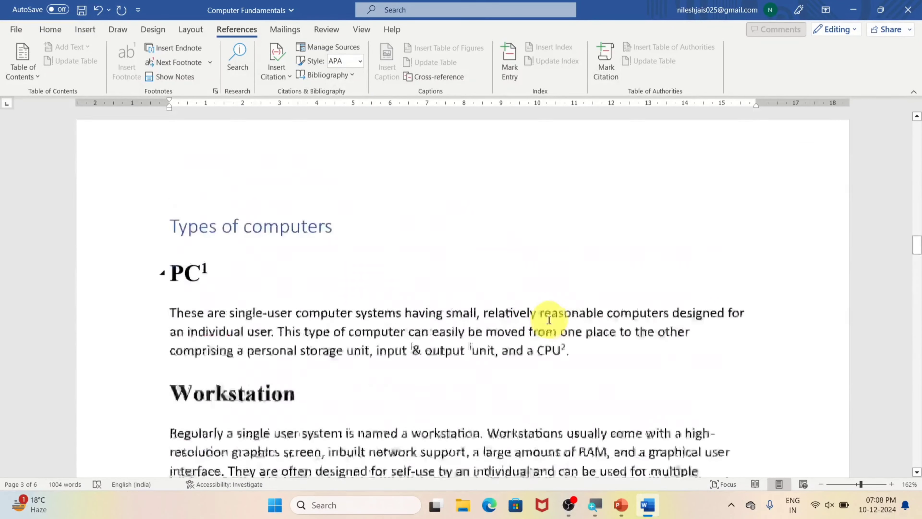
scroll(546, 319, down, 4)
scroll(581, 322, up, 3)
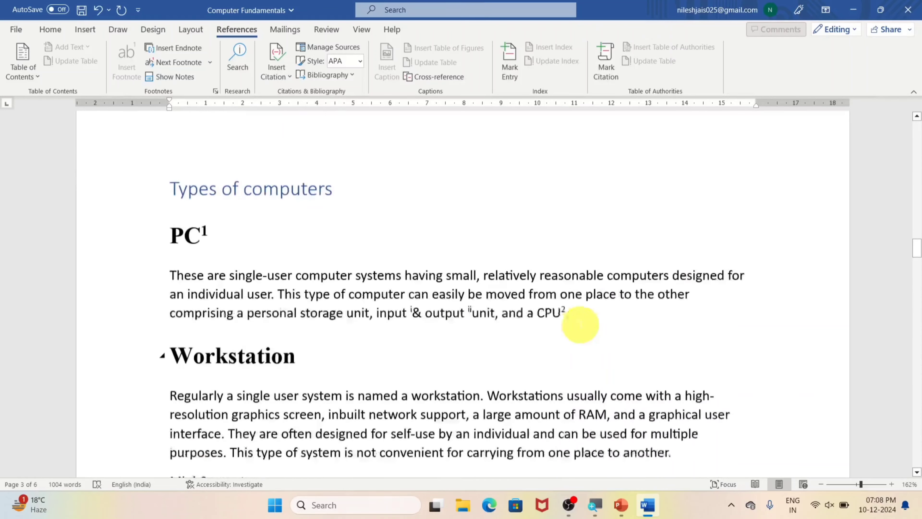
scroll(430, 303, down, 1)
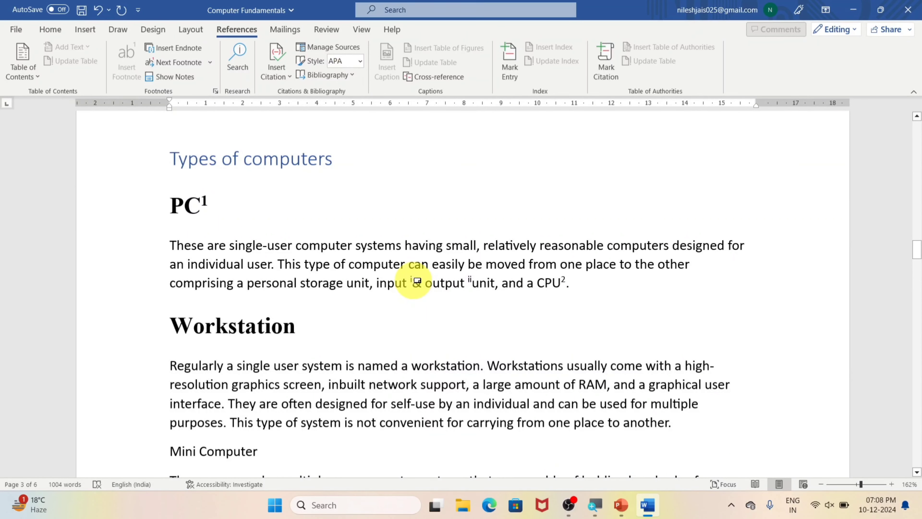
double_click(413, 281)
double_click(412, 279)
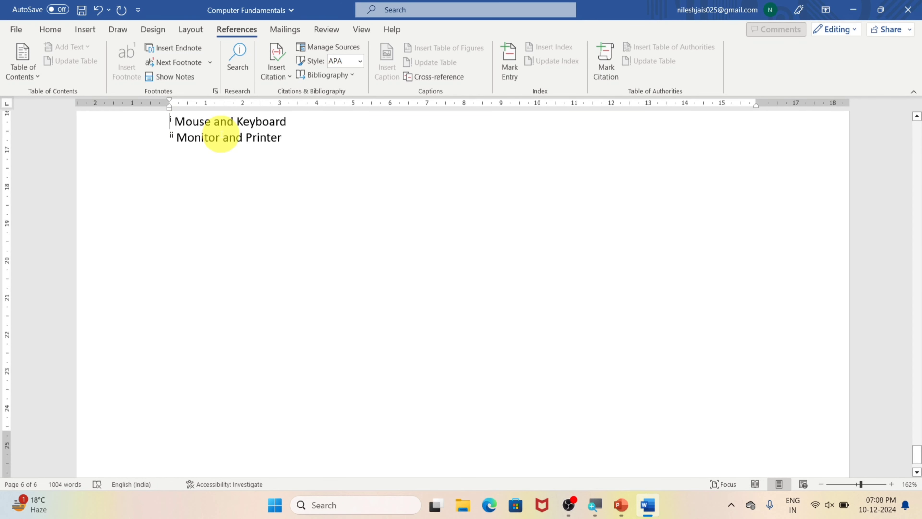
- Return from the endnotes to the Workstation body text, cancelling the Show Notes dialog
click(189, 77)
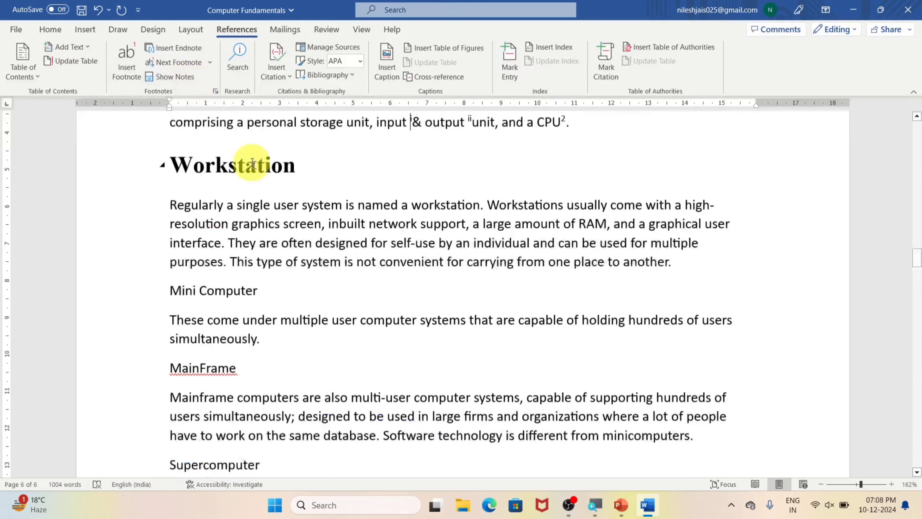
click(188, 77)
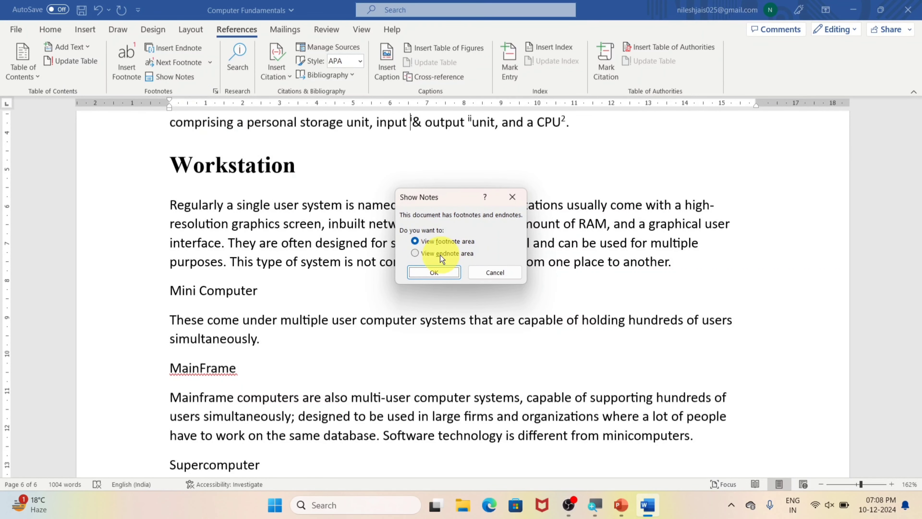
click(498, 271)
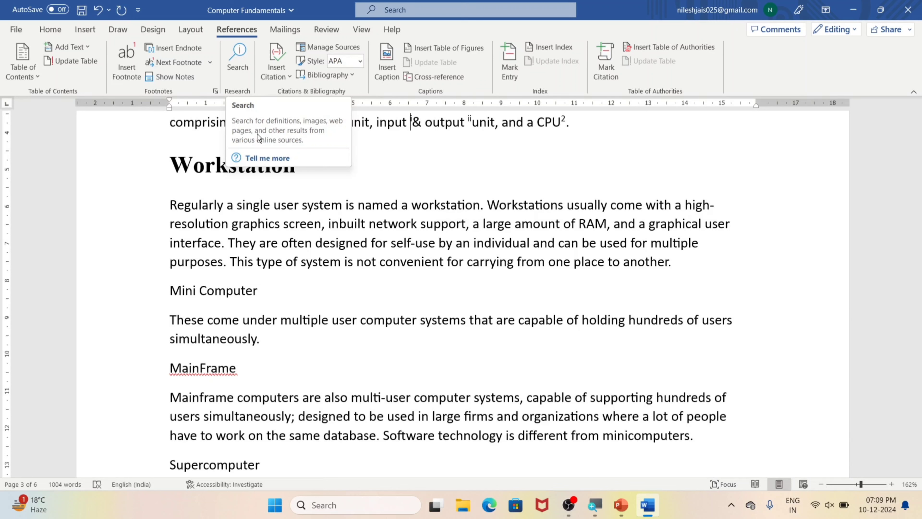
click(247, 70)
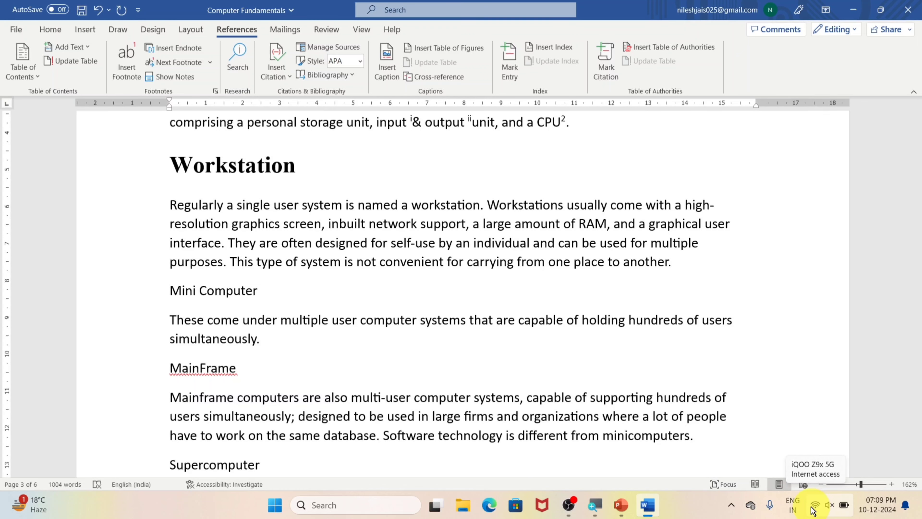
- Search the web for 'computer' and browse the definition, Wikipedia and image results
click(239, 69)
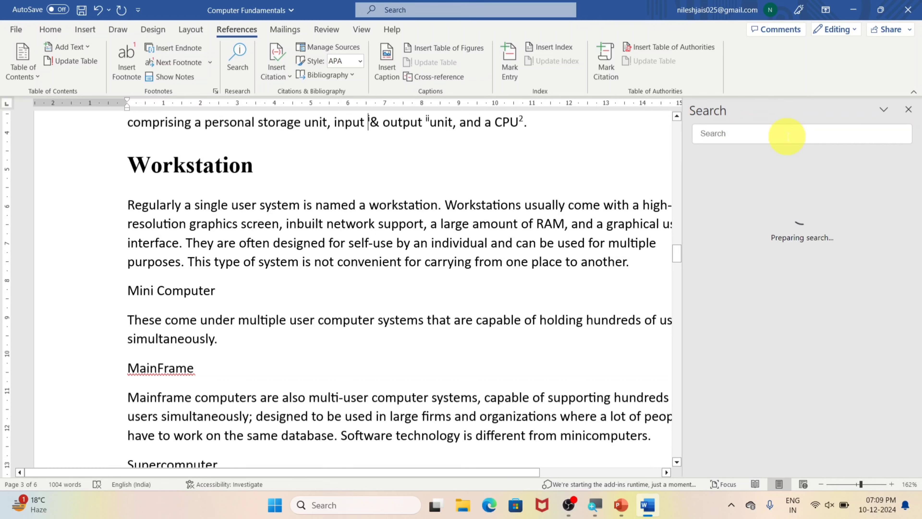
click(744, 133)
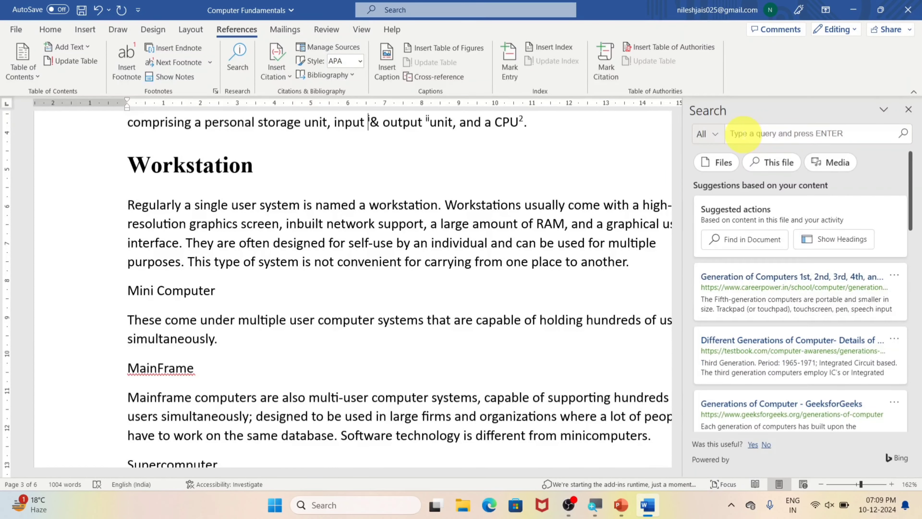
text(com)
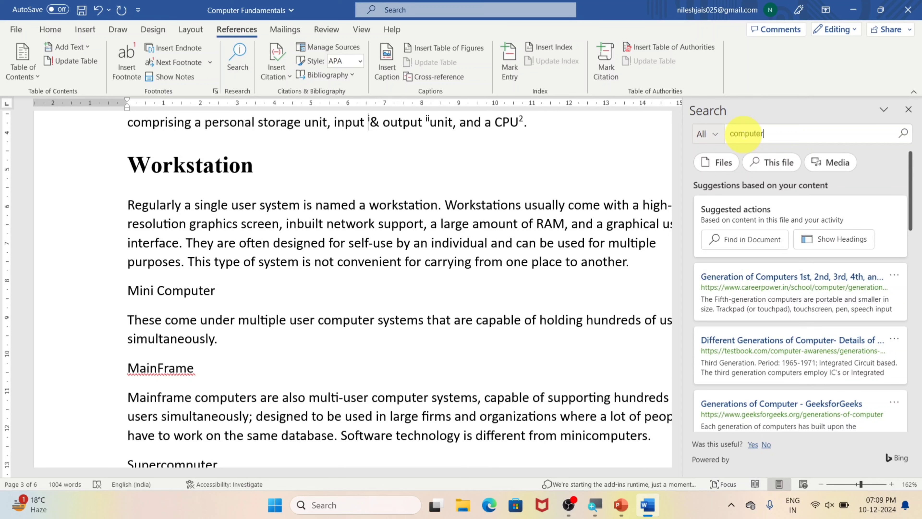
text(puter)
key(Return)
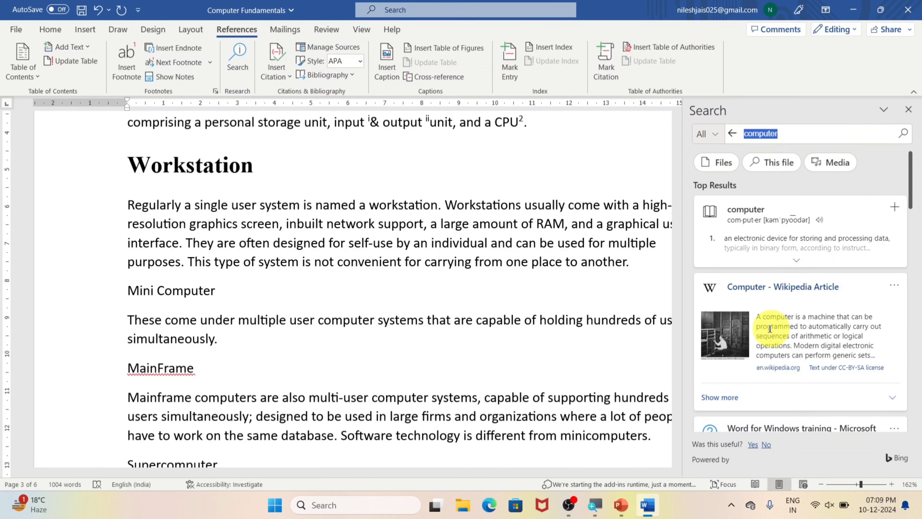
scroll(766, 329, down, 3)
scroll(773, 326, down, 10)
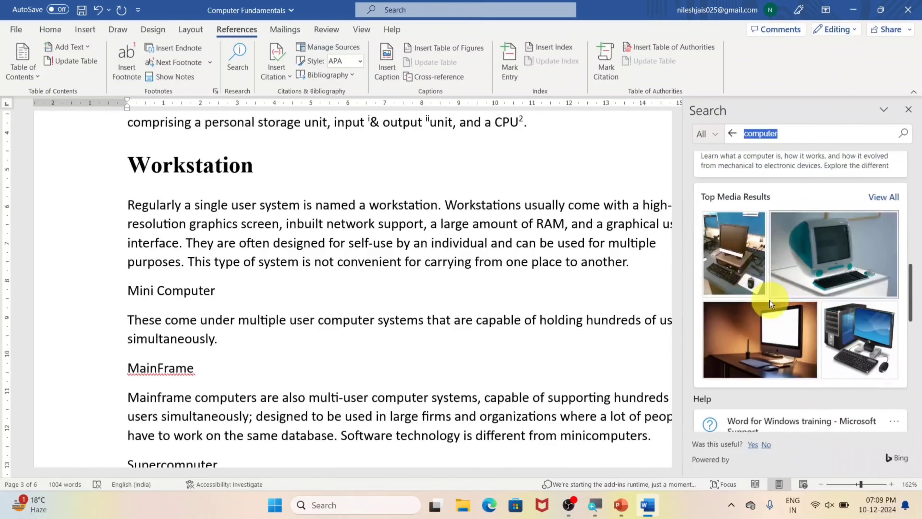
scroll(761, 319, down, 1)
mouse_move(741, 246)
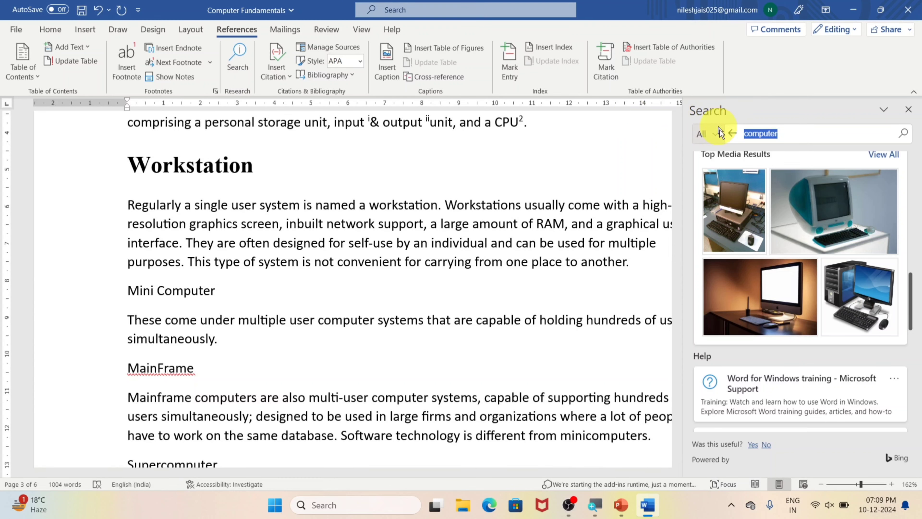
mouse_move(809, 250)
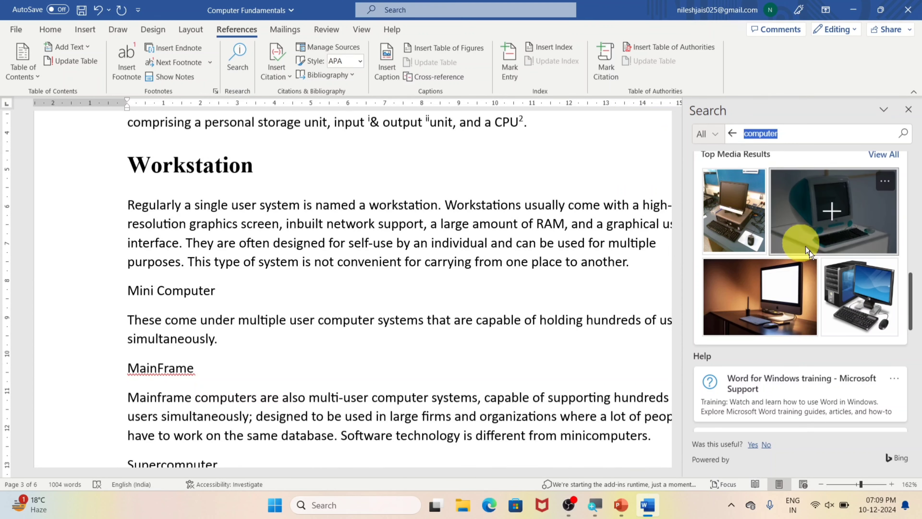
- Close the Search pane and return to the Workstation section on page 3
click(909, 110)
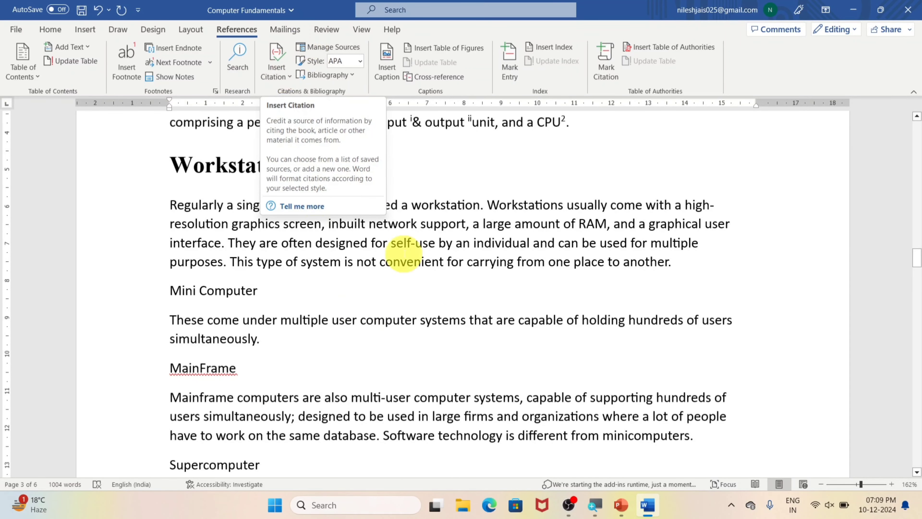
scroll(480, 247, down, 3)
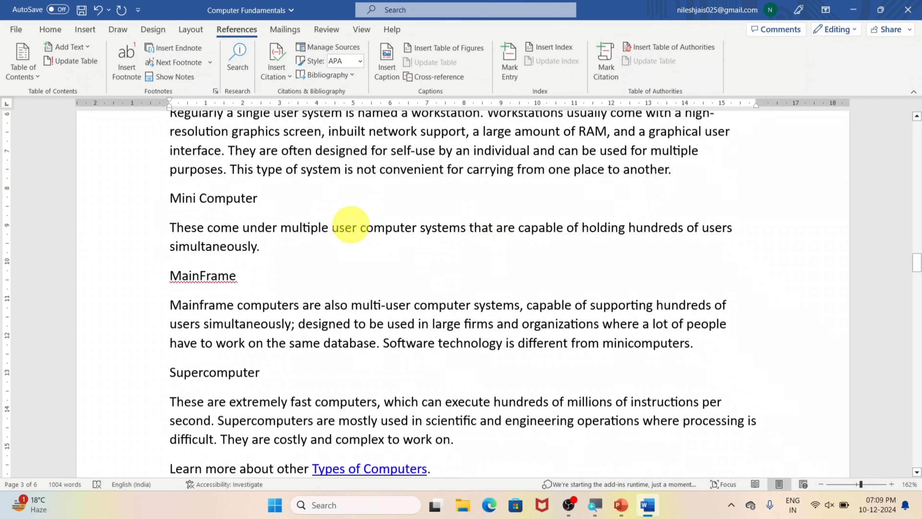
scroll(426, 206, up, 4)
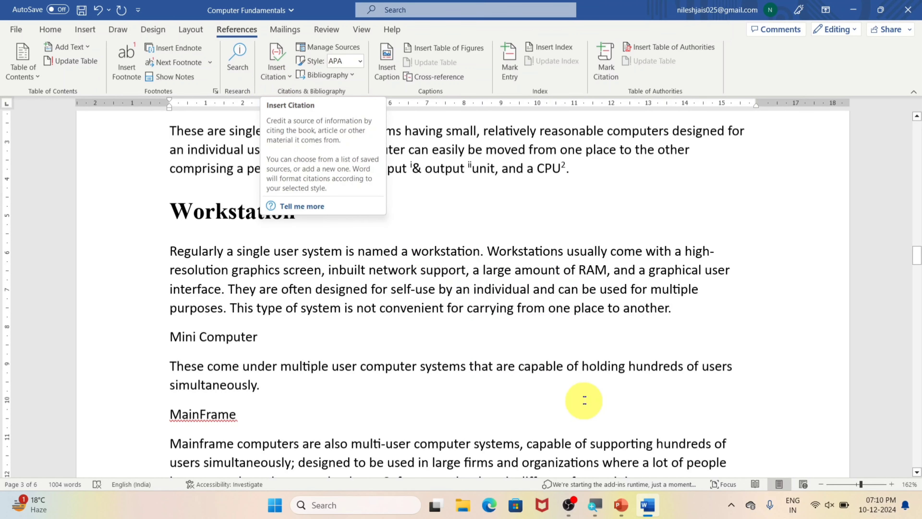
scroll(416, 312, down, 1)
scroll(417, 313, down, 1)
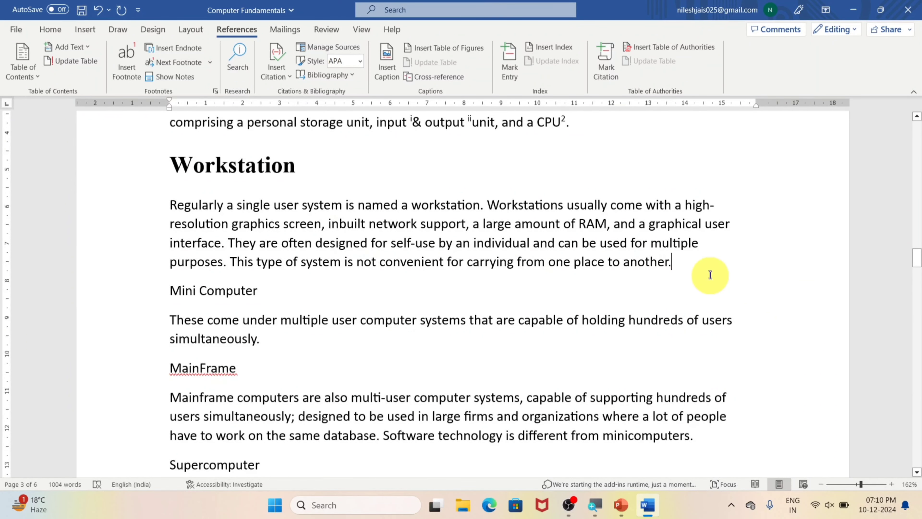
- Start a new citation source via Insert Citation and set its type to Book
click(284, 77)
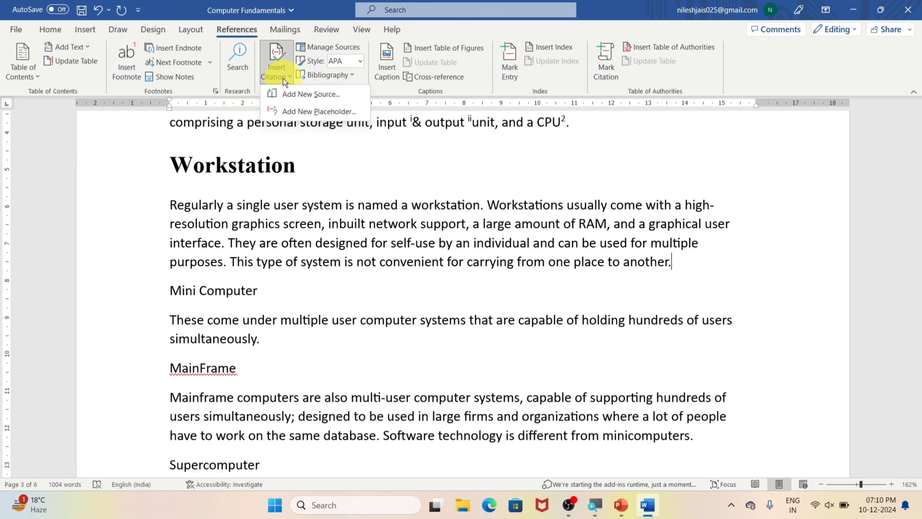
click(308, 97)
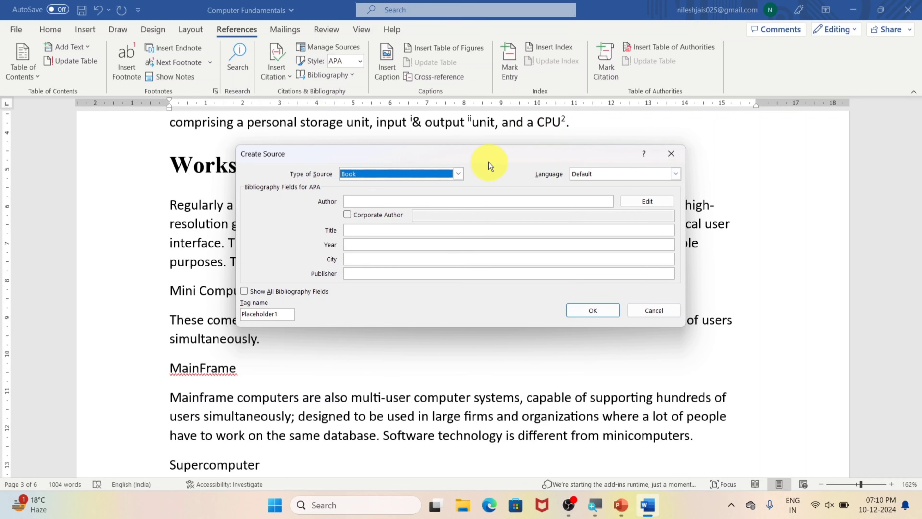
drag(486, 159, 457, 147)
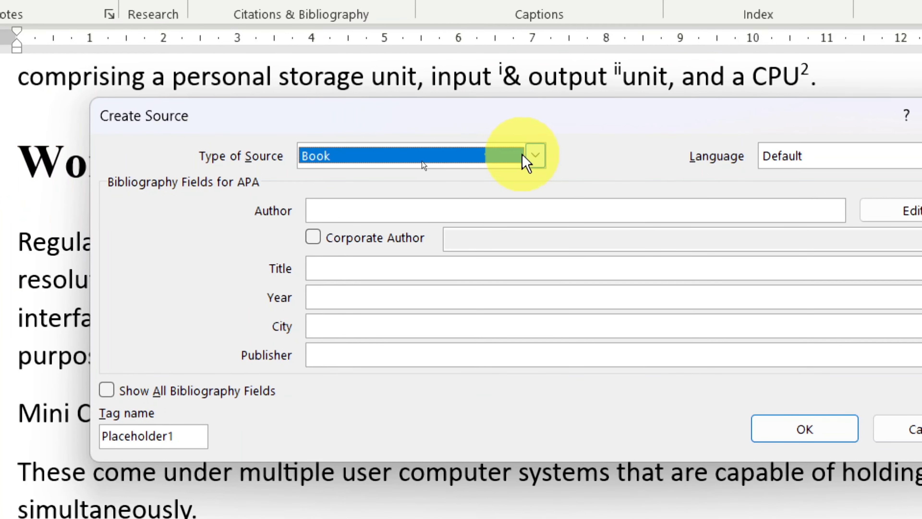
click(535, 156)
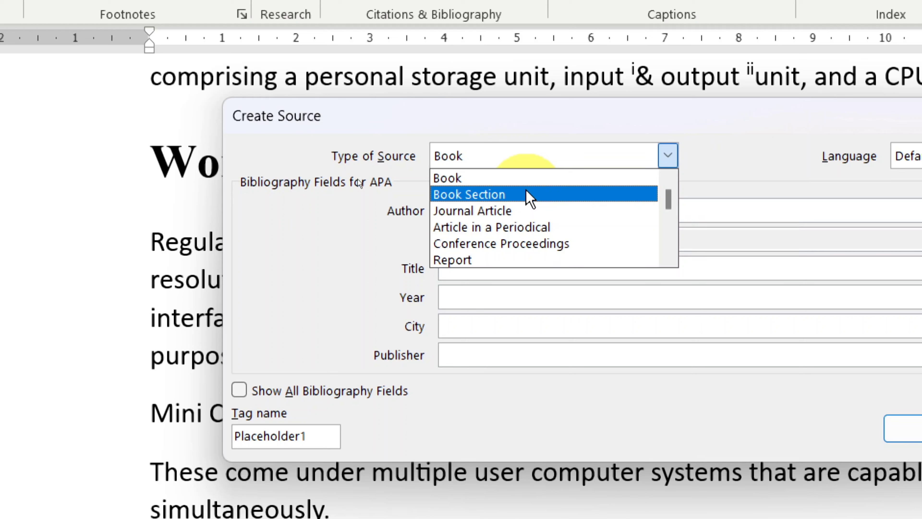
scroll(534, 218, down, 1)
scroll(521, 236, down, 2)
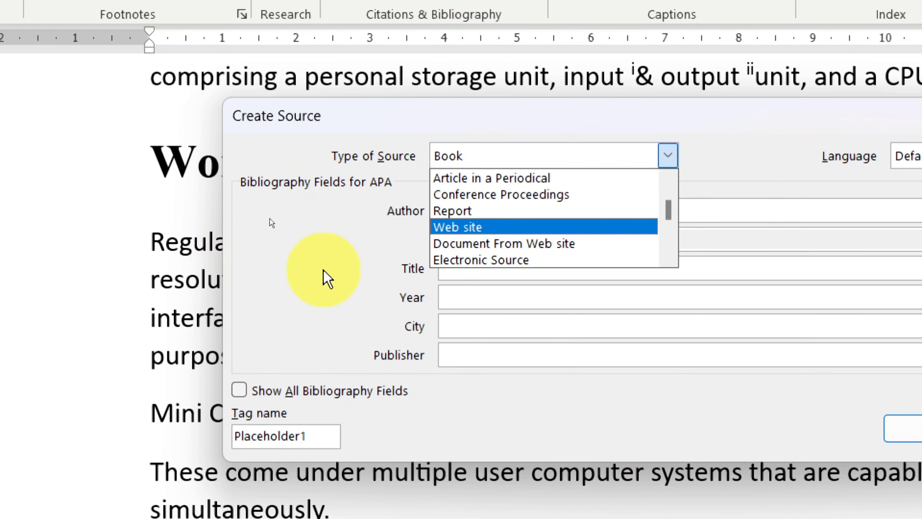
scroll(517, 226, down, 2)
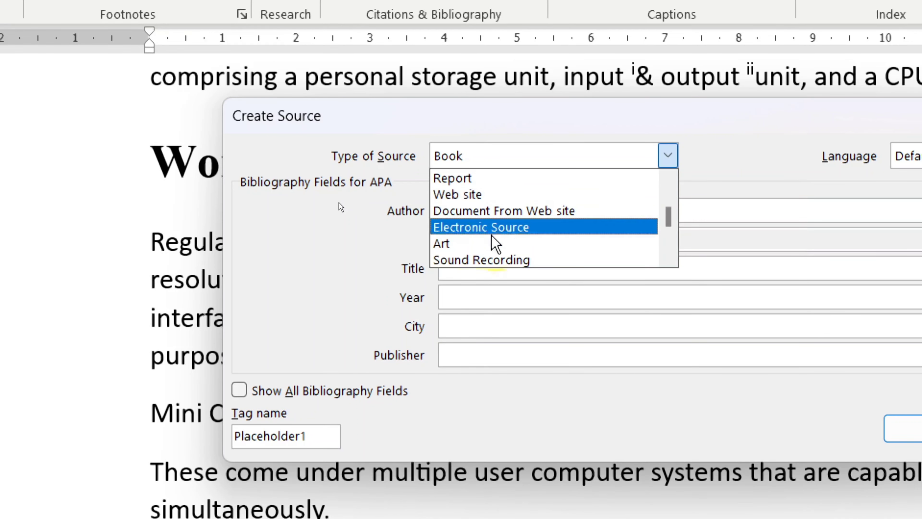
click(468, 244)
scroll(470, 255, down, 3)
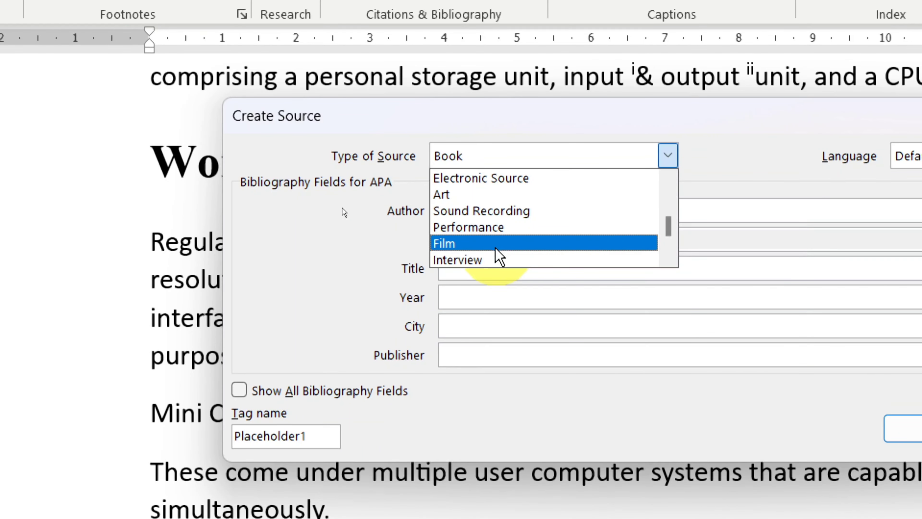
scroll(500, 246, down, 1)
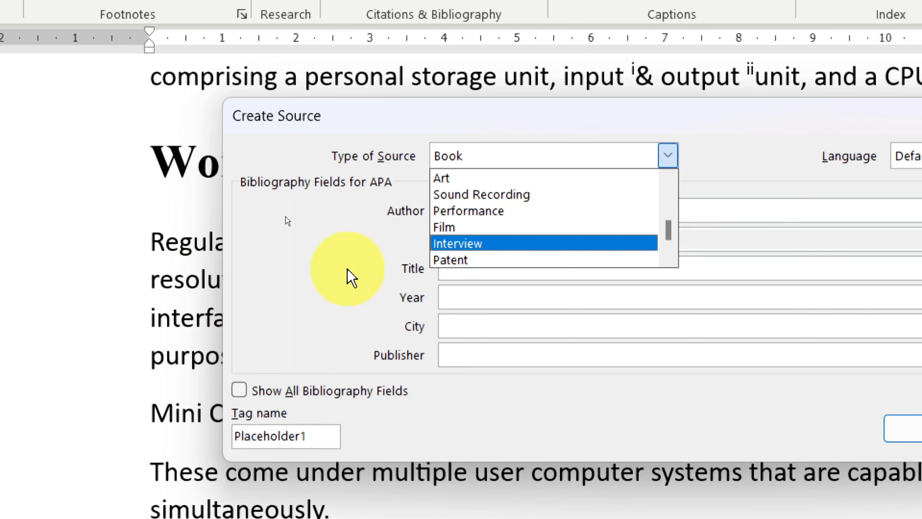
scroll(573, 215, down, 1)
scroll(573, 218, down, 1)
scroll(572, 216, up, 11)
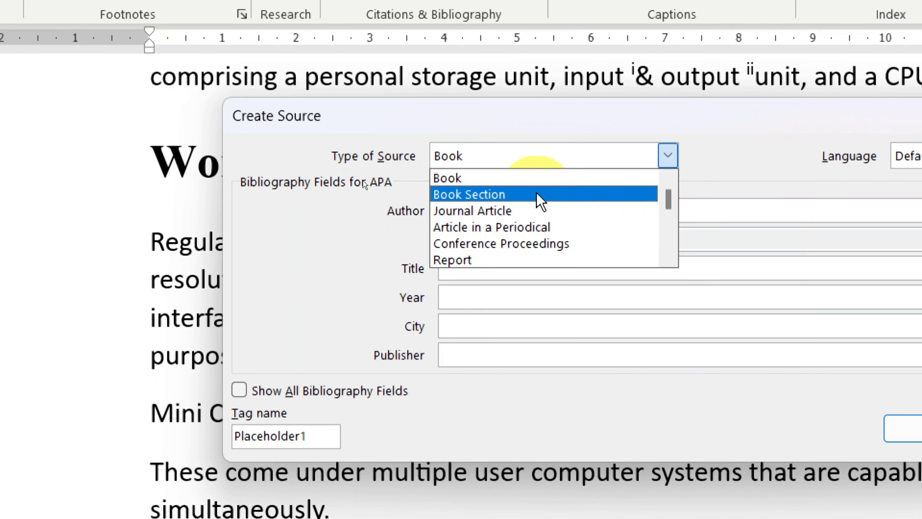
click(549, 179)
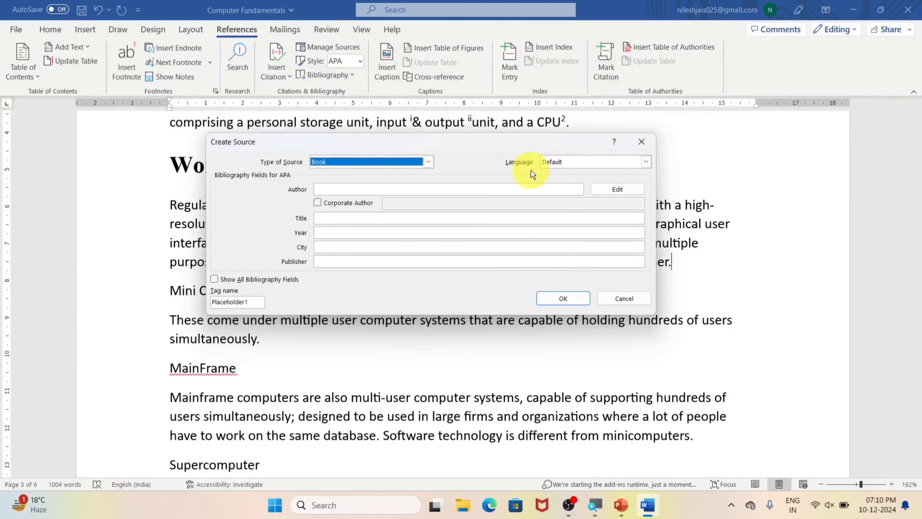
- Enter the author's name, title Computer, 2024, Kushinagar, publisher Arihant, and show all fields
click(333, 189)
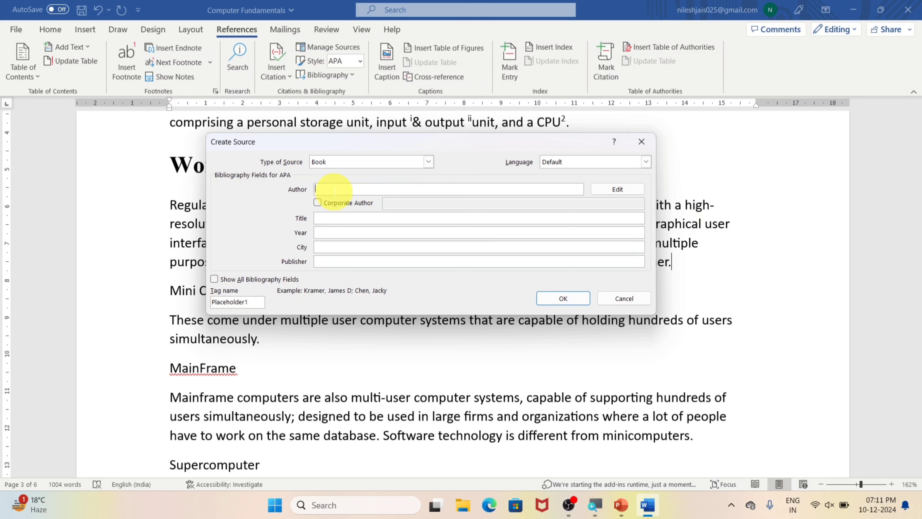
text(Nilesh Kumar)
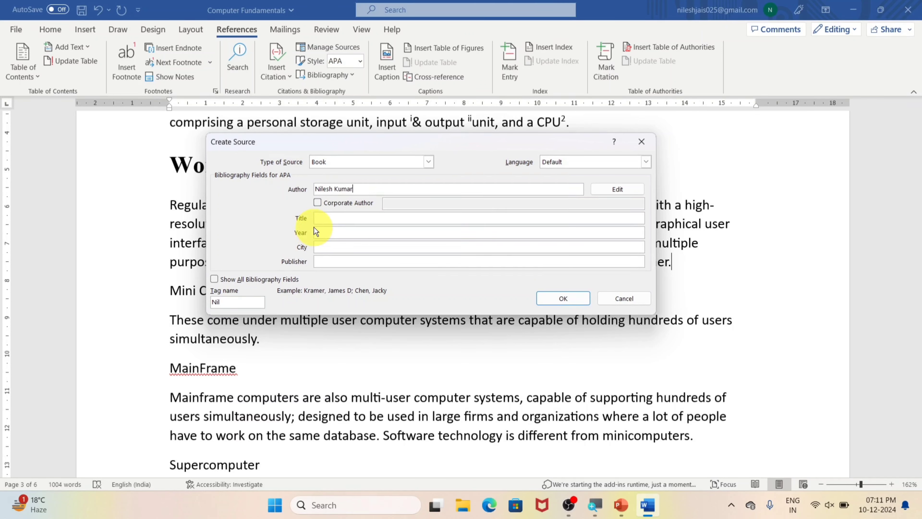
click(323, 219)
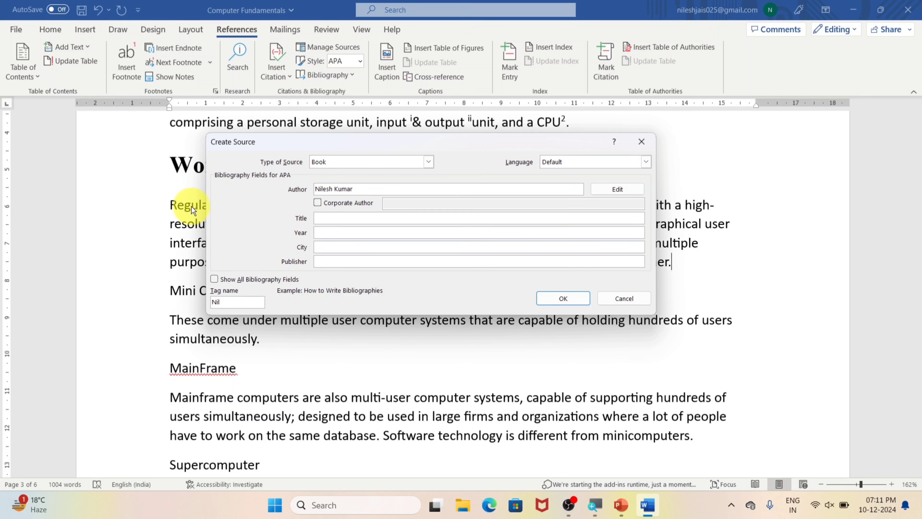
text(Computer)
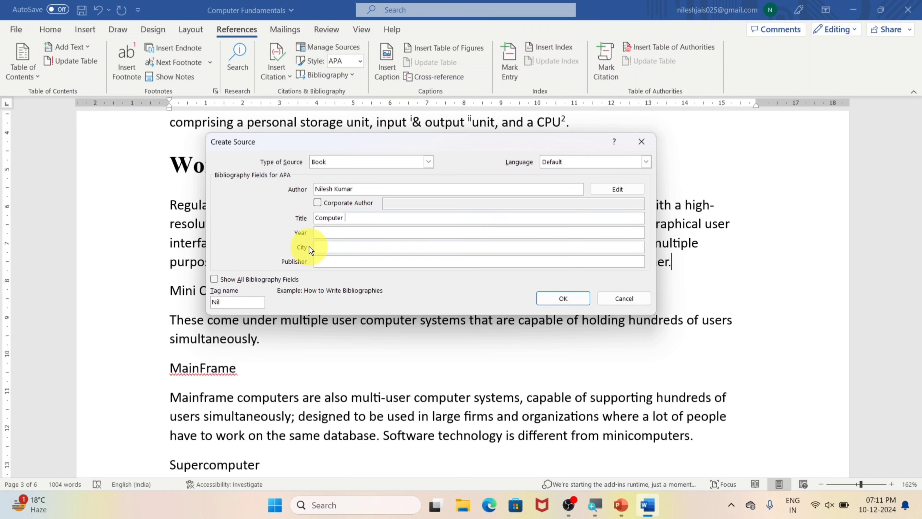
click(322, 233)
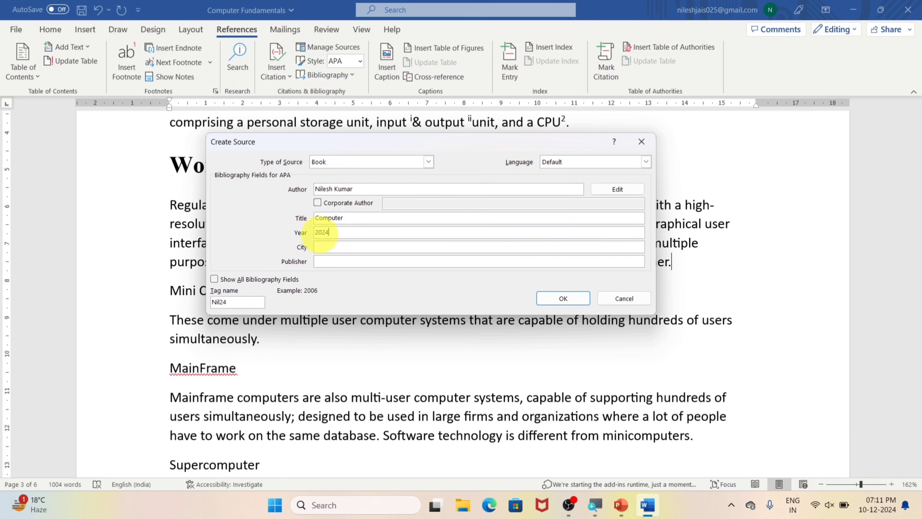
click(324, 246)
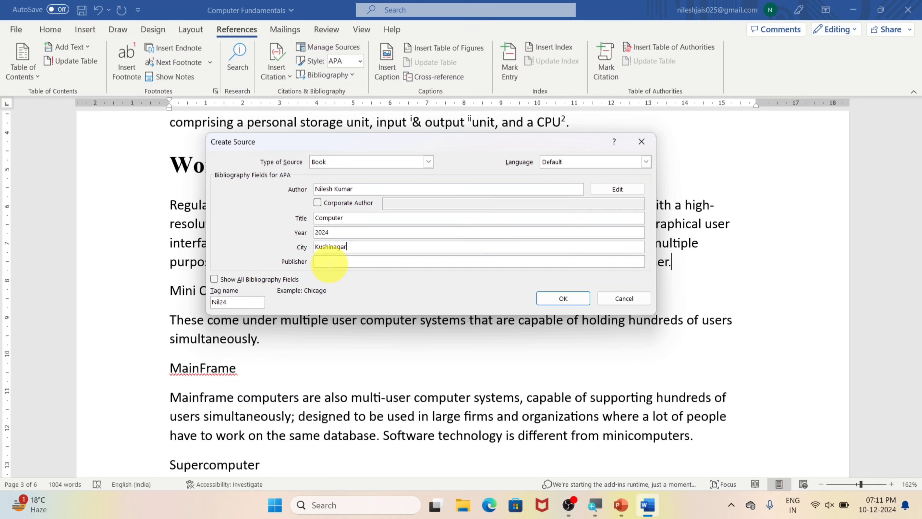
click(329, 262)
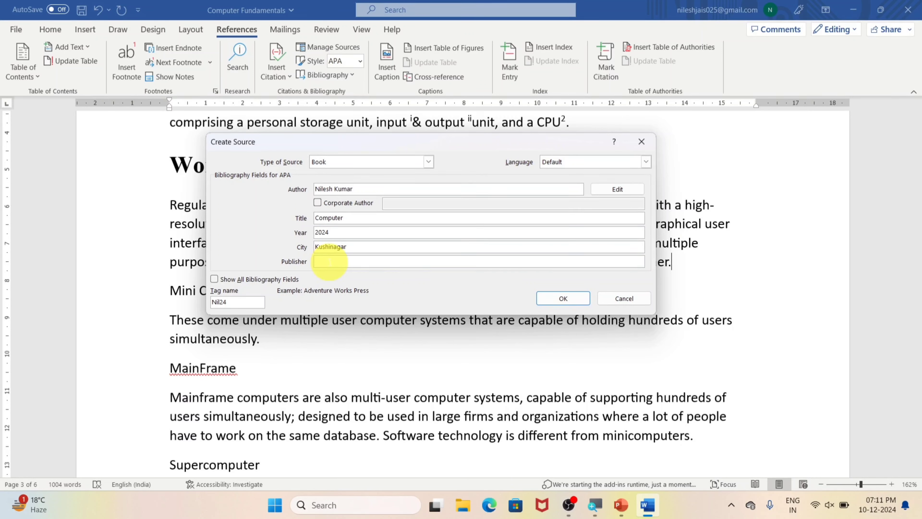
text(Arihant)
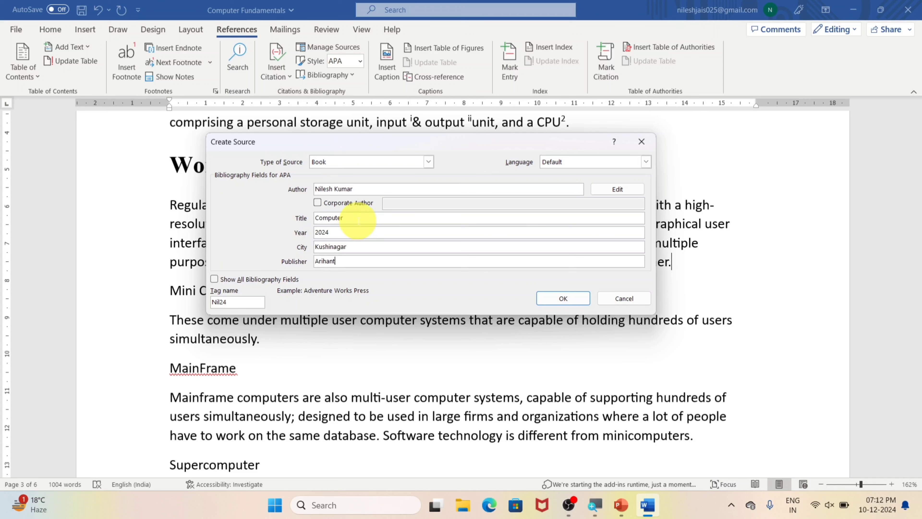
click(217, 278)
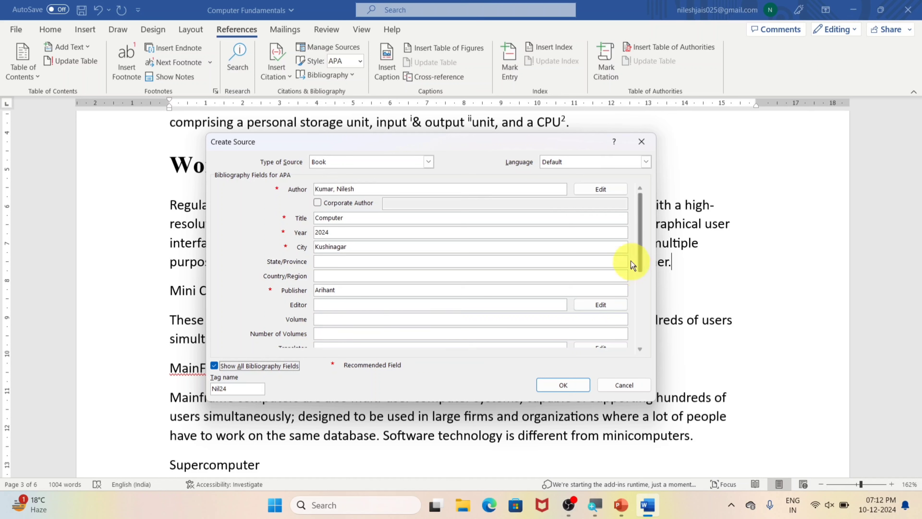
- Hide the extra source fields and insert the 2024 Computer book citation after the Workstation paragraph
drag(641, 230, 639, 267)
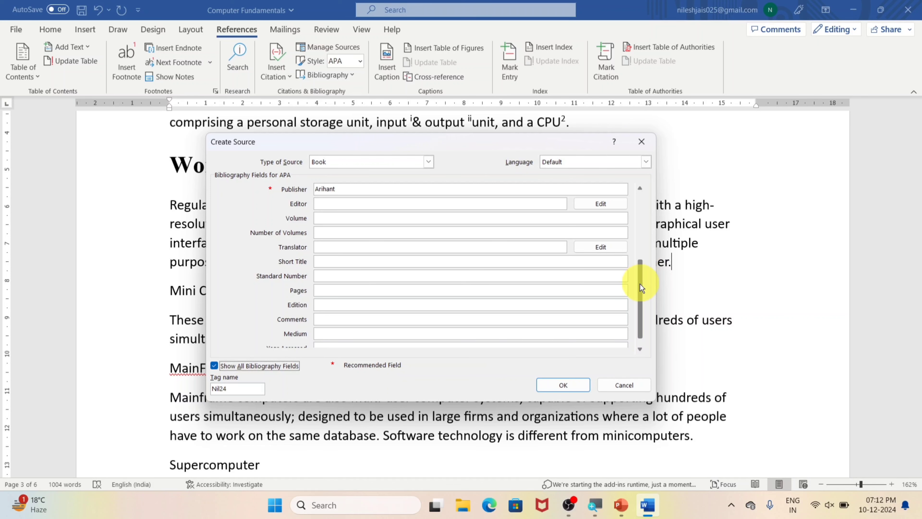
drag(640, 283, 640, 301)
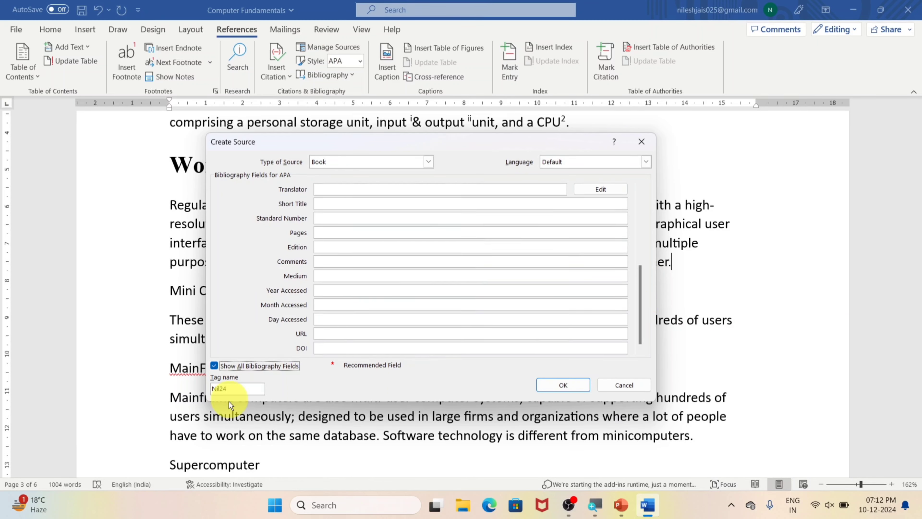
click(220, 368)
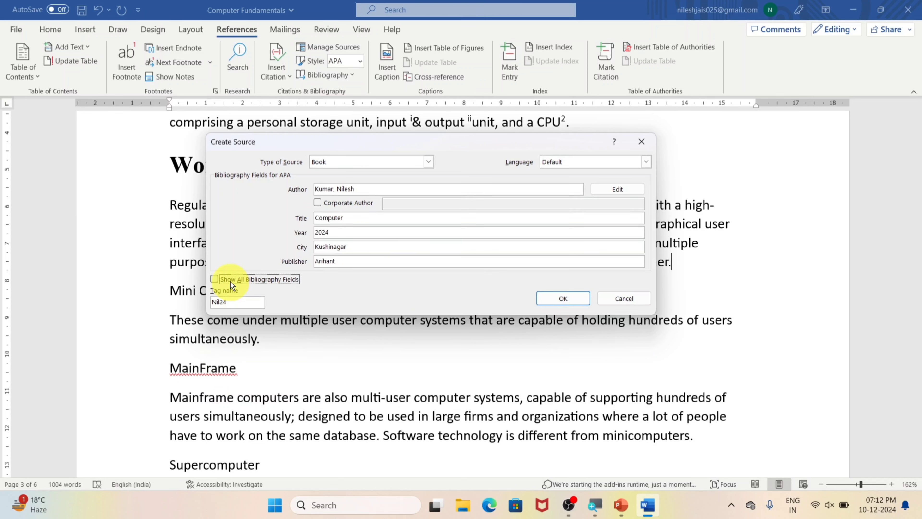
click(573, 299)
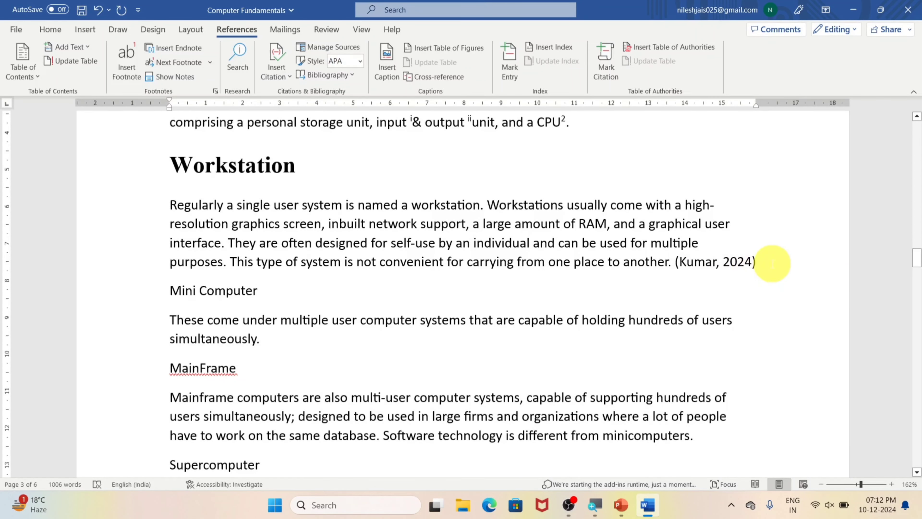
- Add blank lines after the PC paragraph ending in CPU2
scroll(563, 279, up, 6)
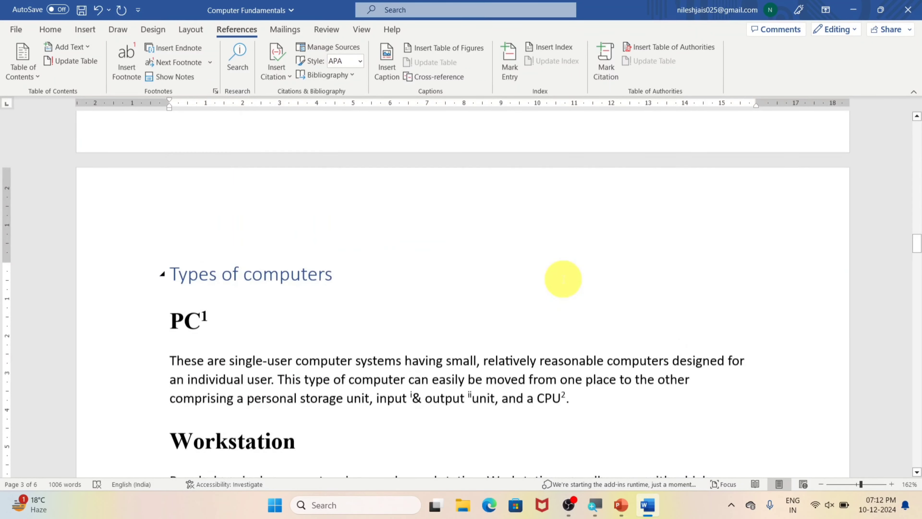
scroll(563, 280, down, 7)
scroll(563, 279, up, 2)
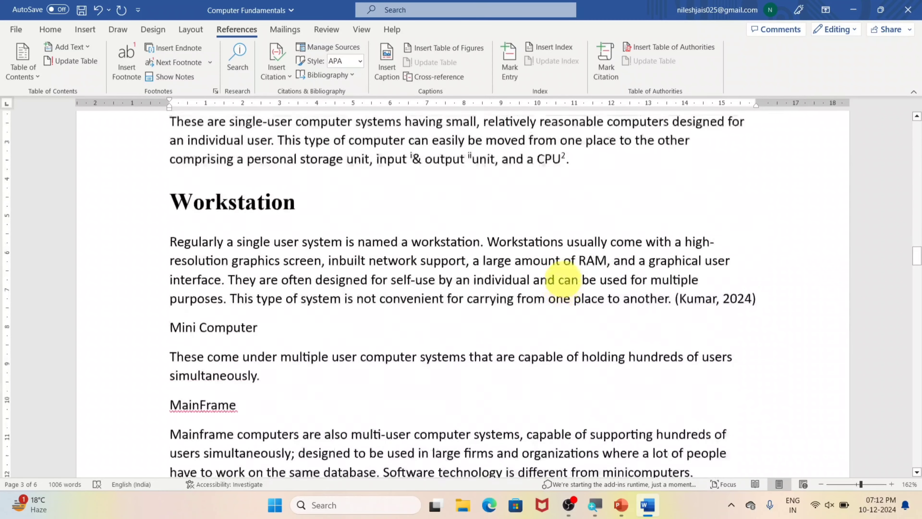
scroll(563, 279, up, 4)
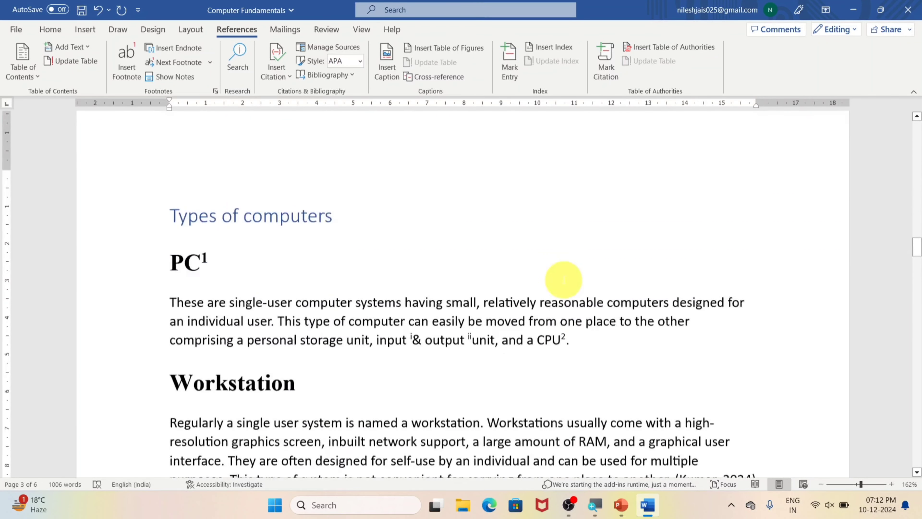
scroll(563, 279, down, 1)
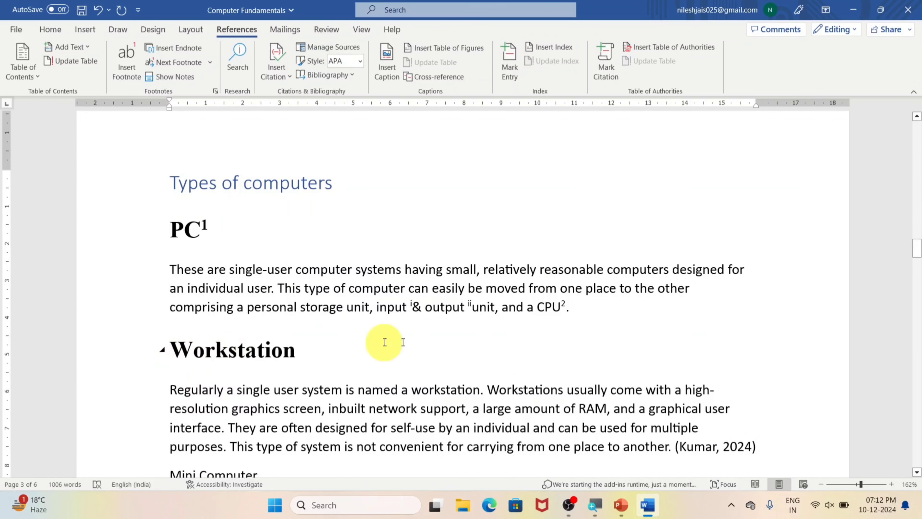
click(614, 321)
key(Return)
key(Return)
key(Return)
key(Return)
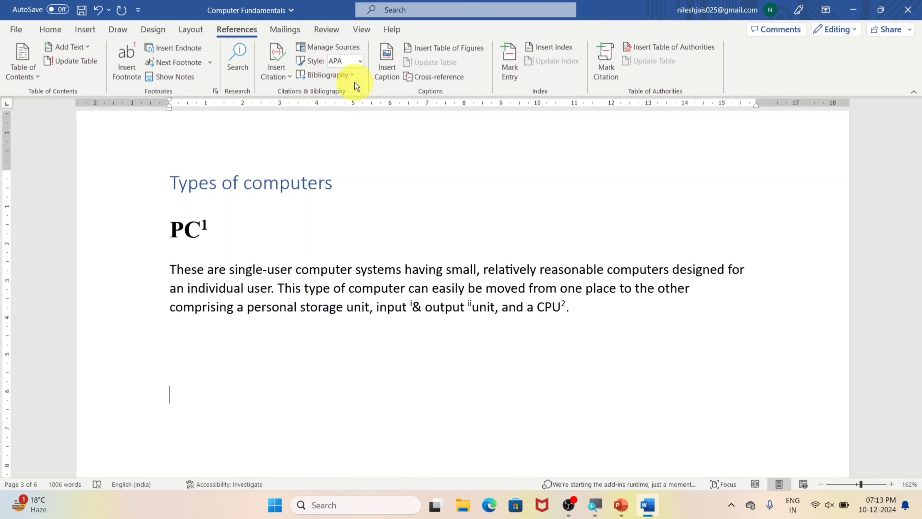
- Insert the built-in Bibliography layout, listing the 2024 Computer book (Kushinagar: Arihant) in APA
click(351, 75)
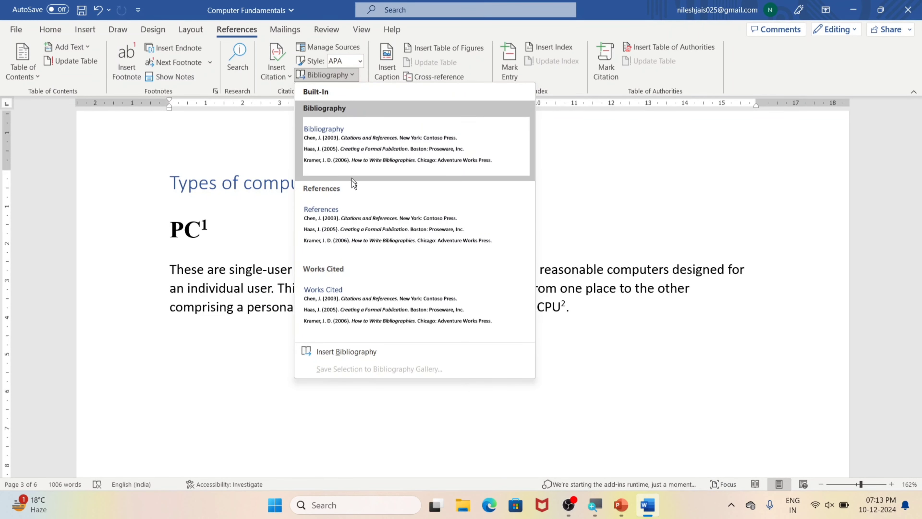
click(352, 161)
scroll(356, 202, down, 2)
scroll(356, 209, up, 5)
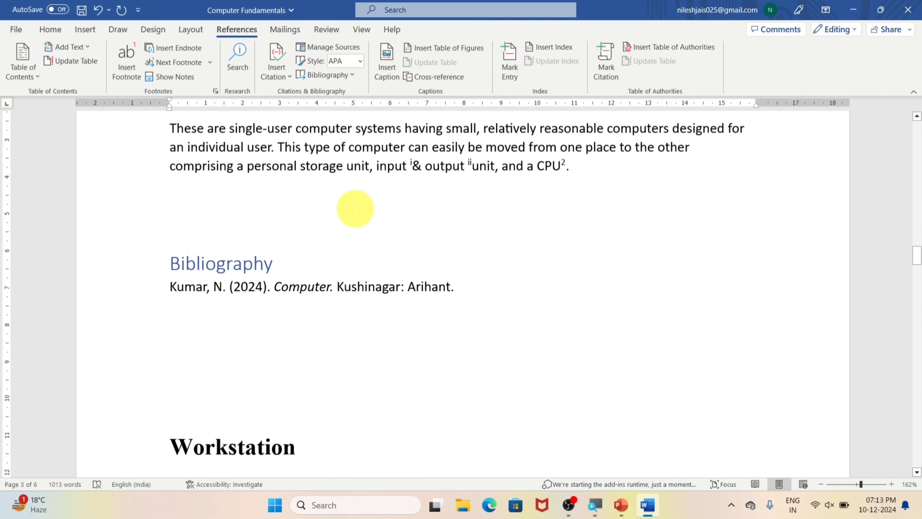
scroll(340, 261, up, 4)
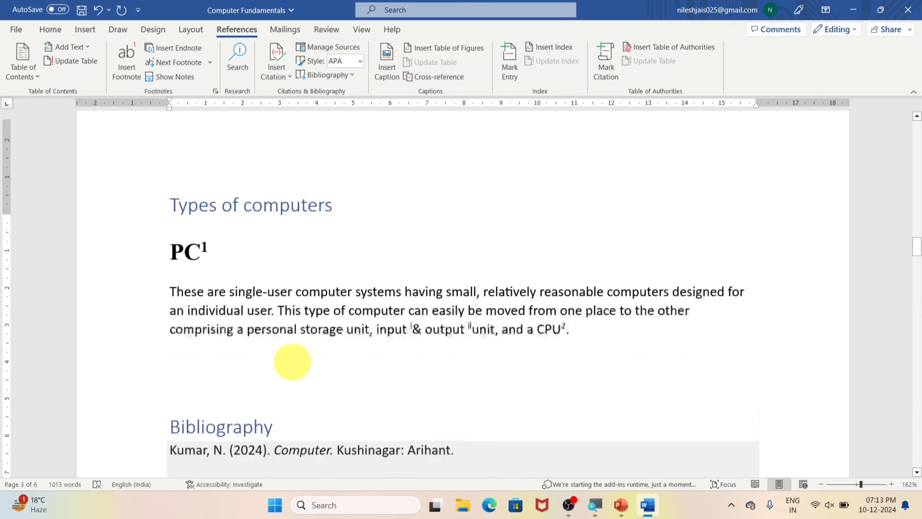
scroll(292, 362, down, 2)
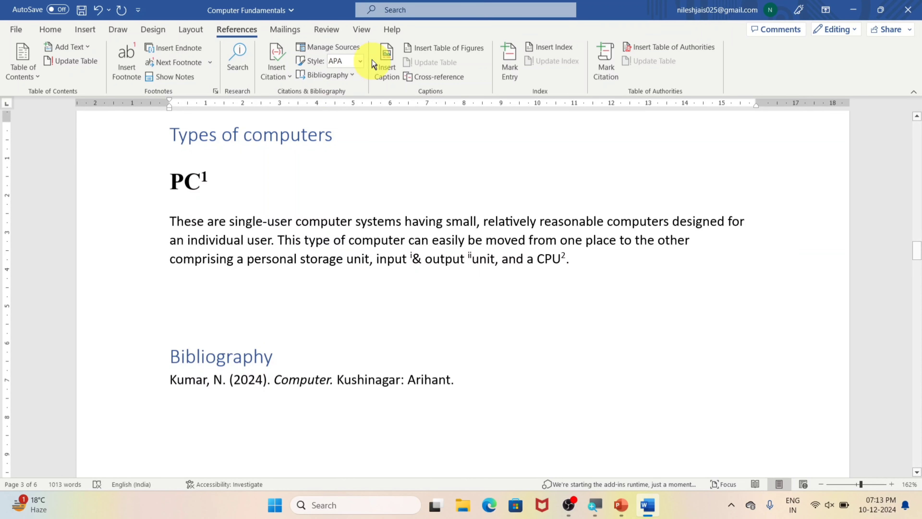
- Switch the citation style through Chicago, GB7714 and GOST - Name Sort, finishing on GOST - Title Sort
click(360, 61)
click(358, 105)
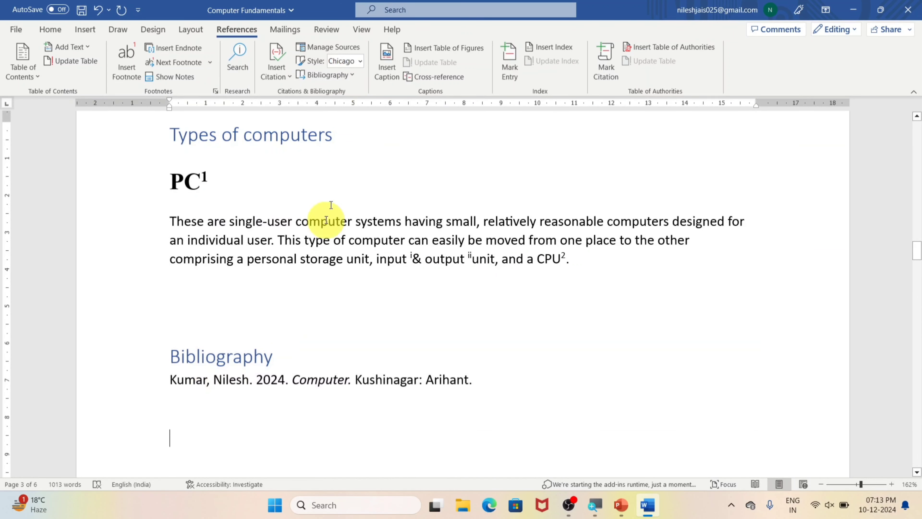
click(360, 62)
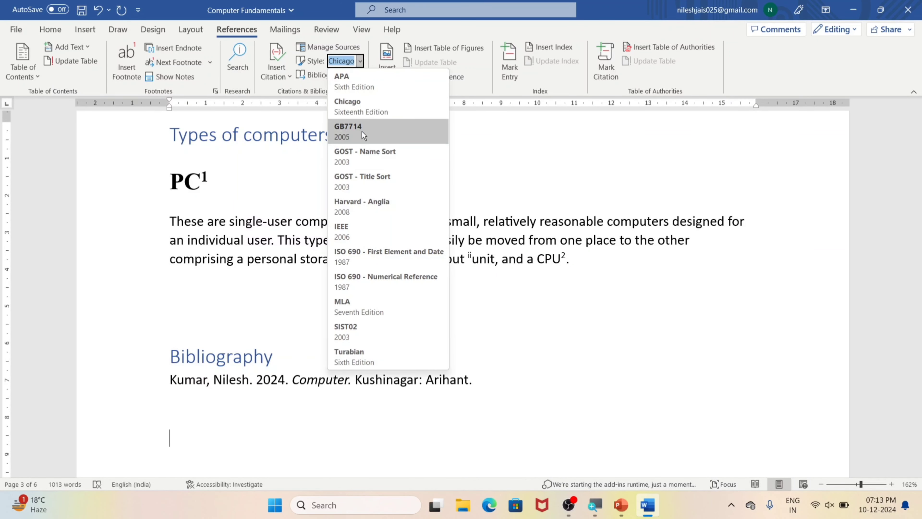
click(361, 132)
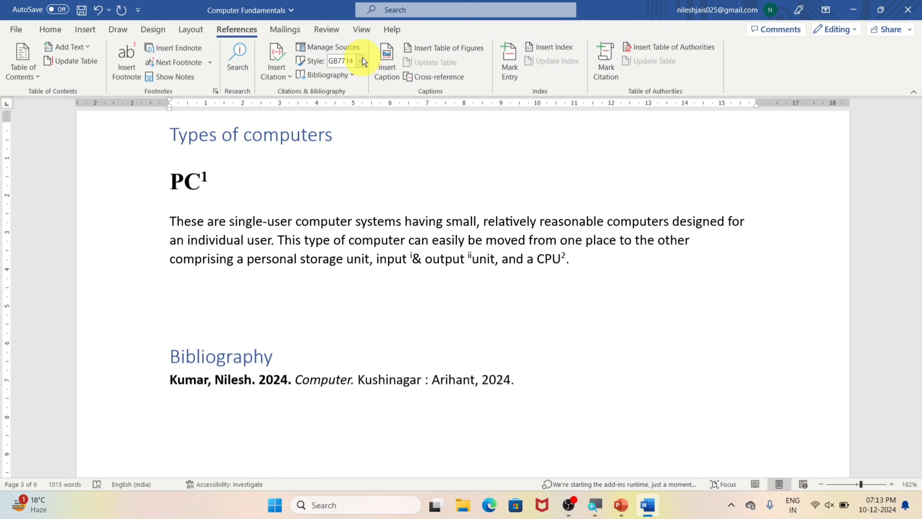
click(359, 61)
click(360, 156)
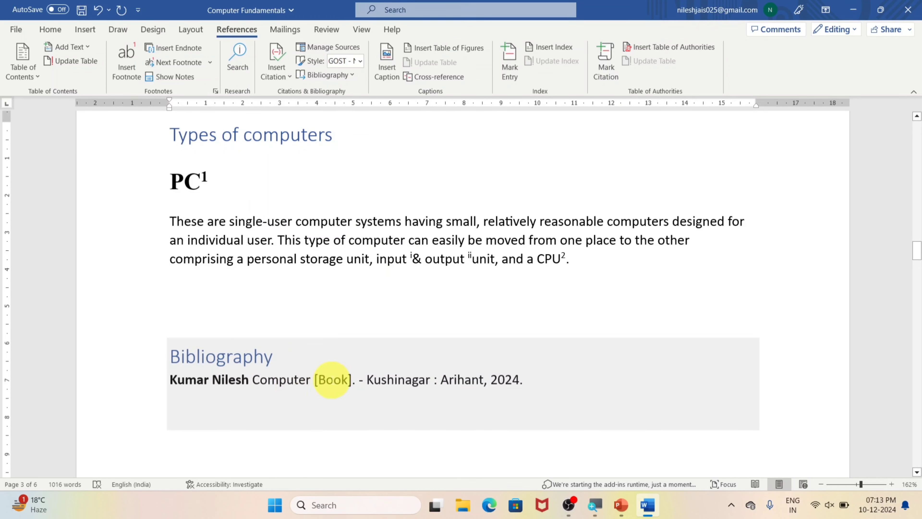
click(359, 60)
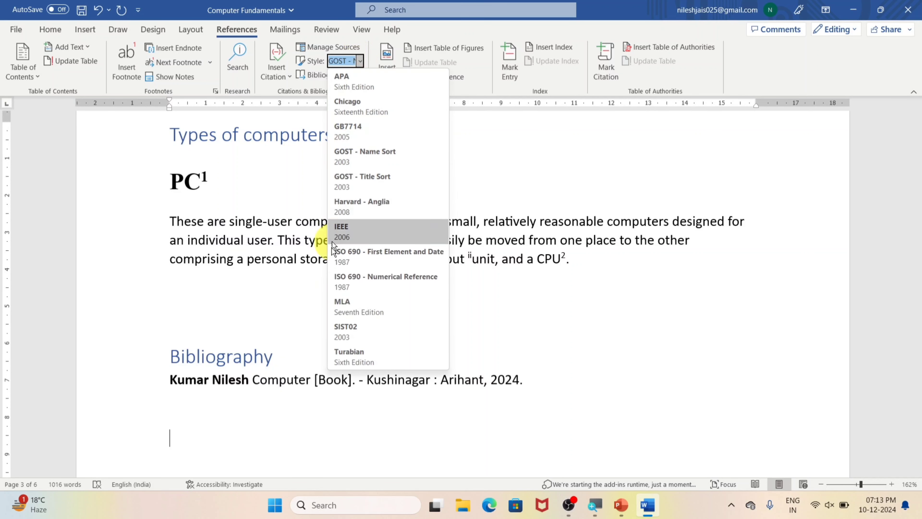
click(370, 190)
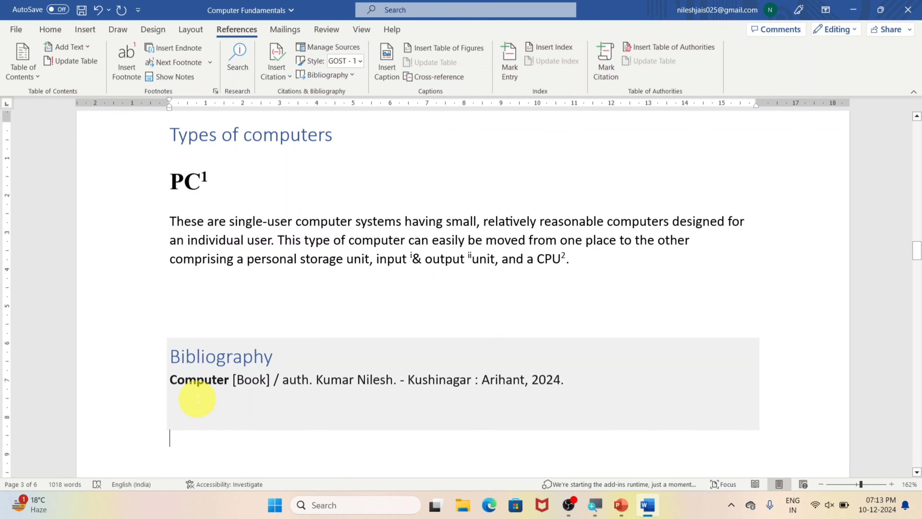
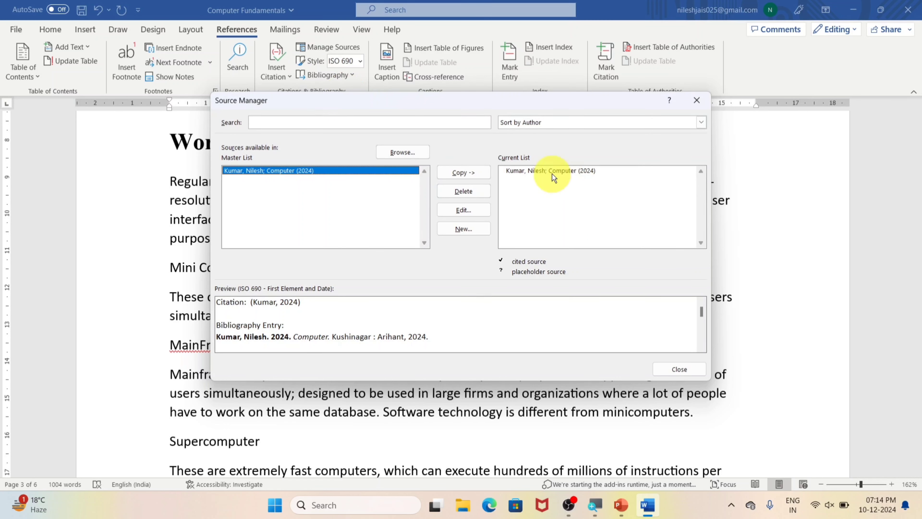
- Remove the 2024 Computer source from the Current List and check the citation list
click(551, 172)
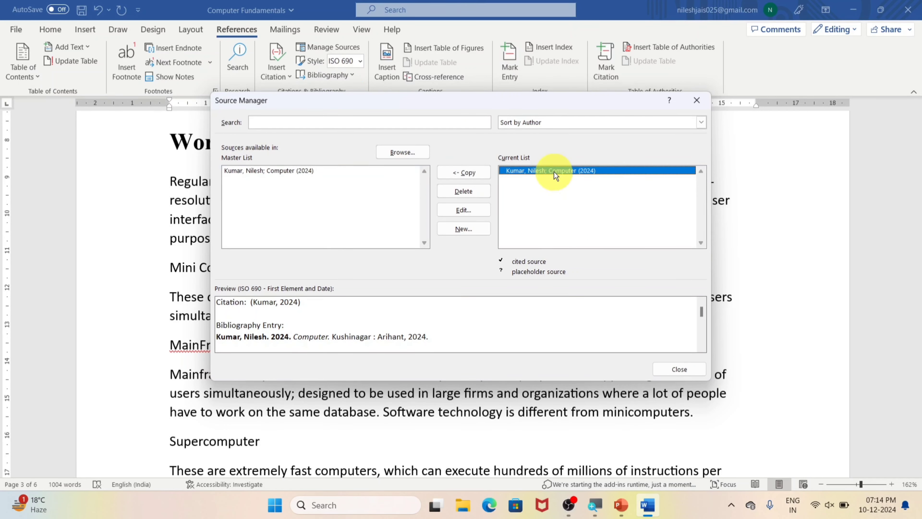
click(463, 192)
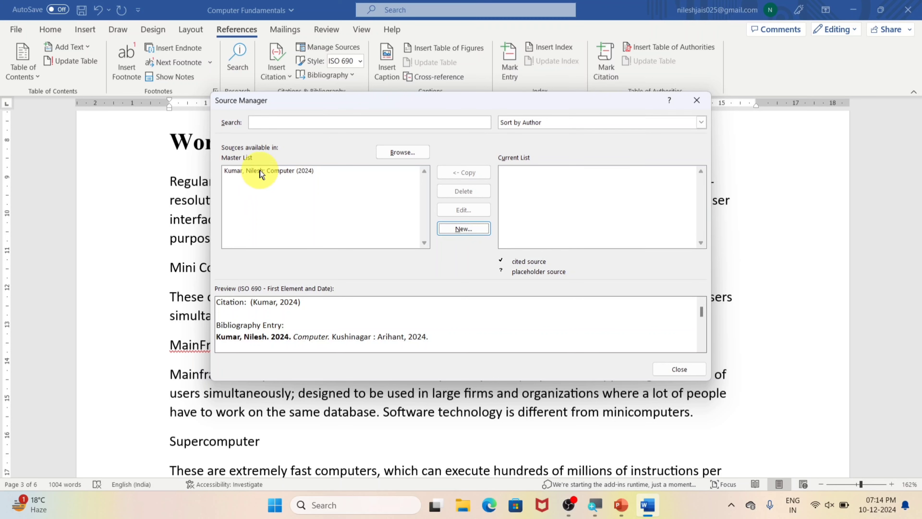
click(696, 102)
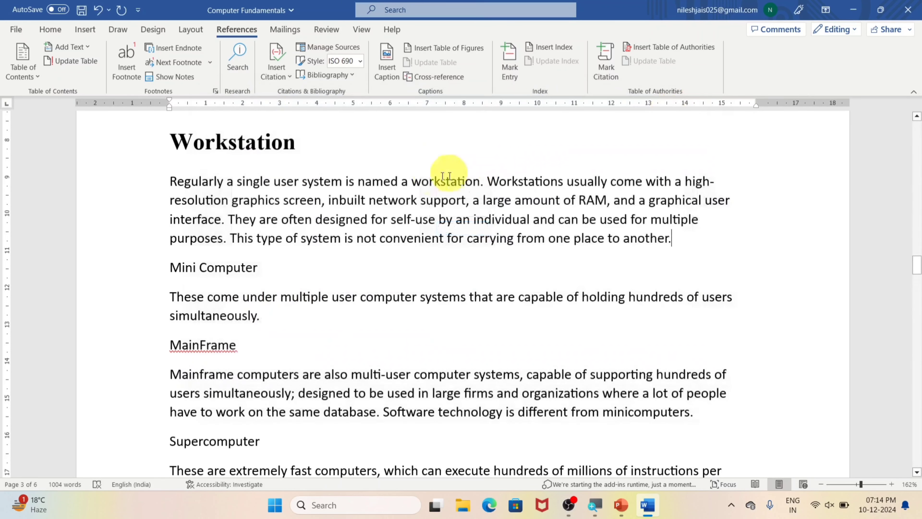
click(271, 78)
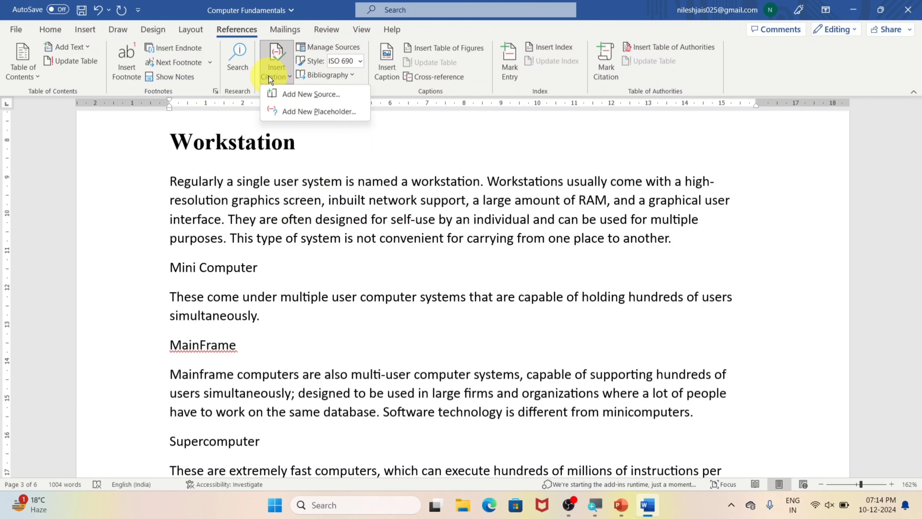
click(416, 142)
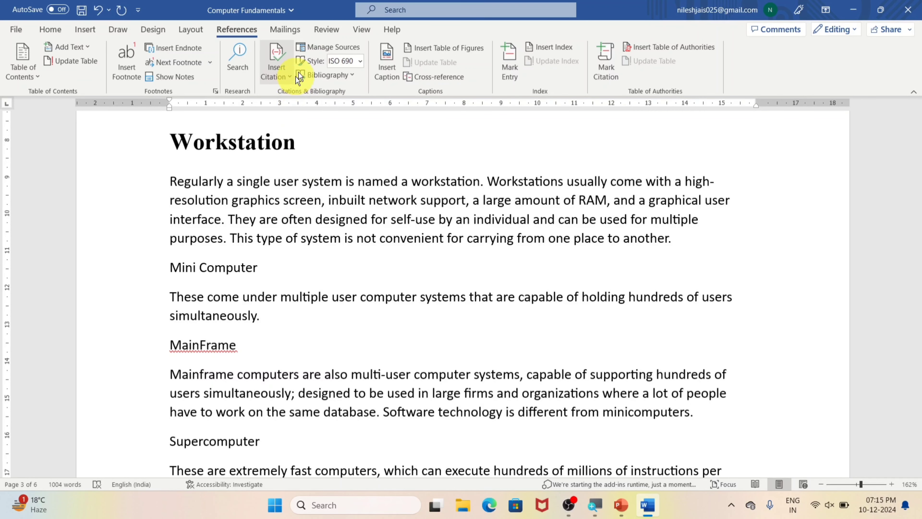
- Copy the 2024 Computer source back into the Current List, cancelling a new source
click(317, 47)
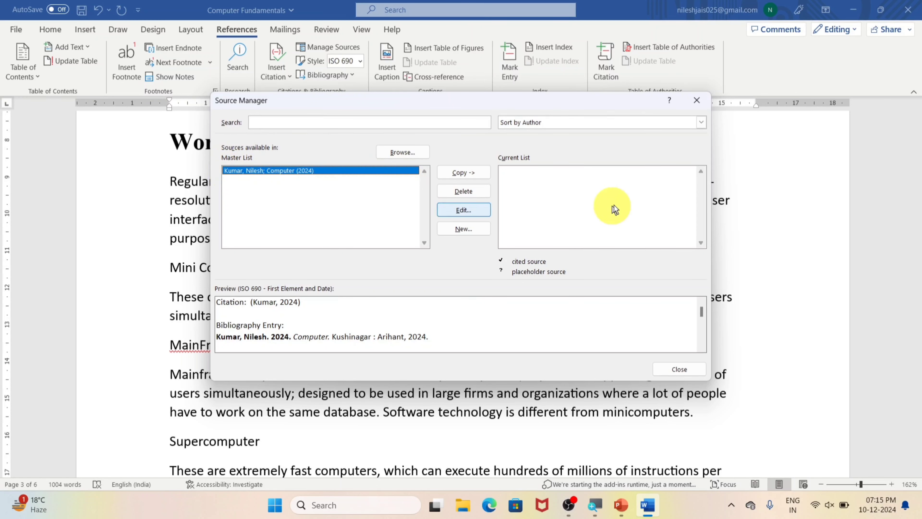
click(454, 172)
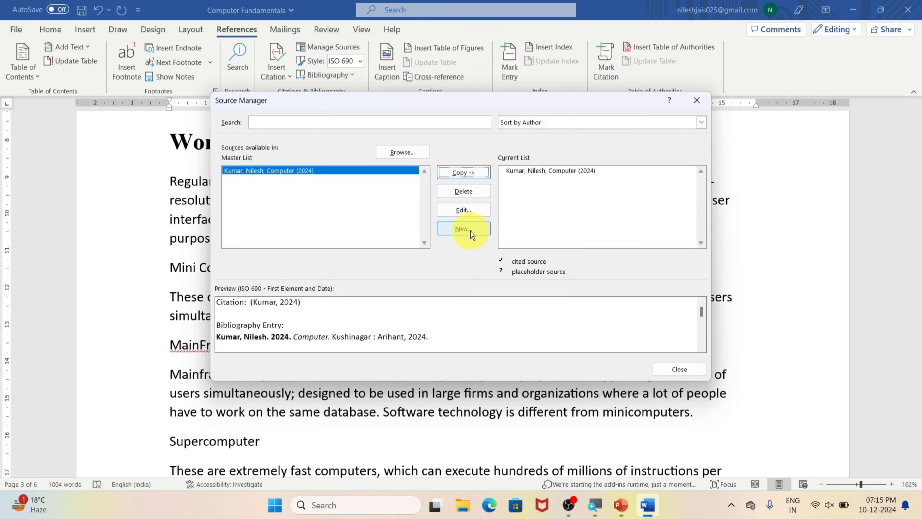
click(462, 229)
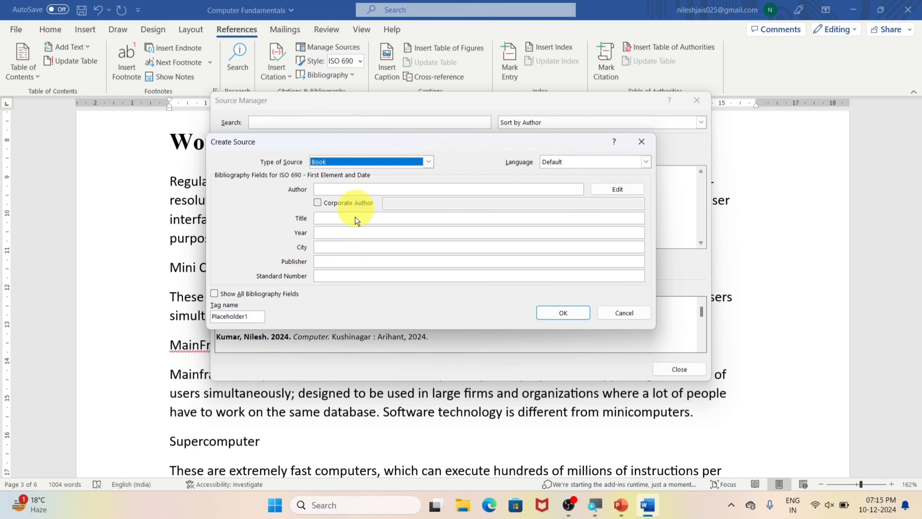
click(628, 313)
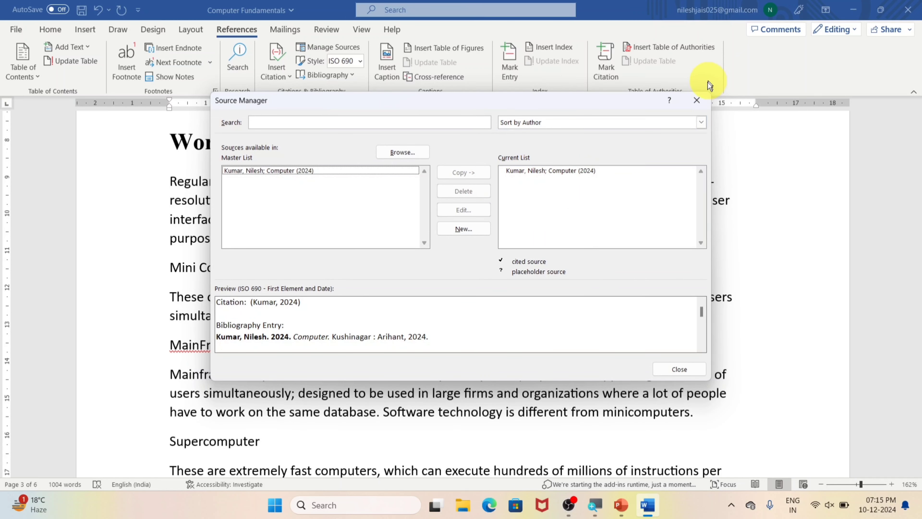
click(687, 108)
click(277, 71)
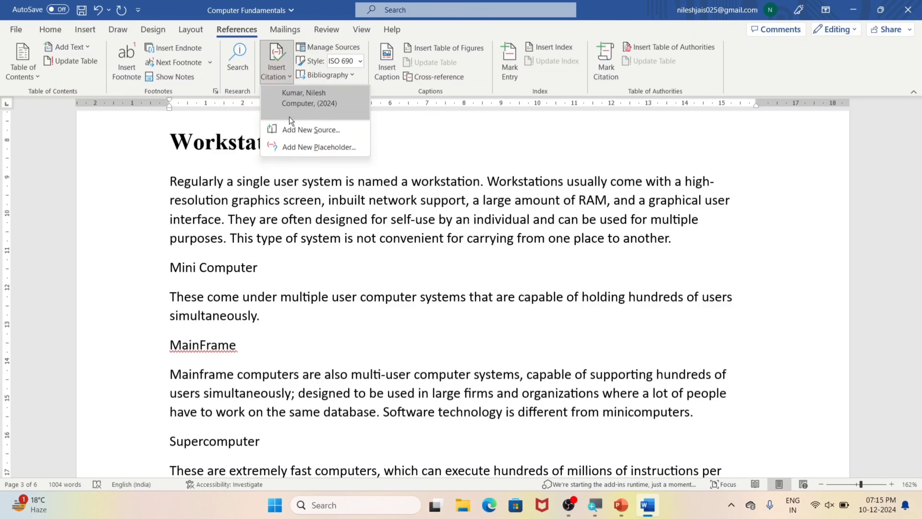
- Cite the 2024 Computer book after "another." in the Workstation paragraph
click(682, 236)
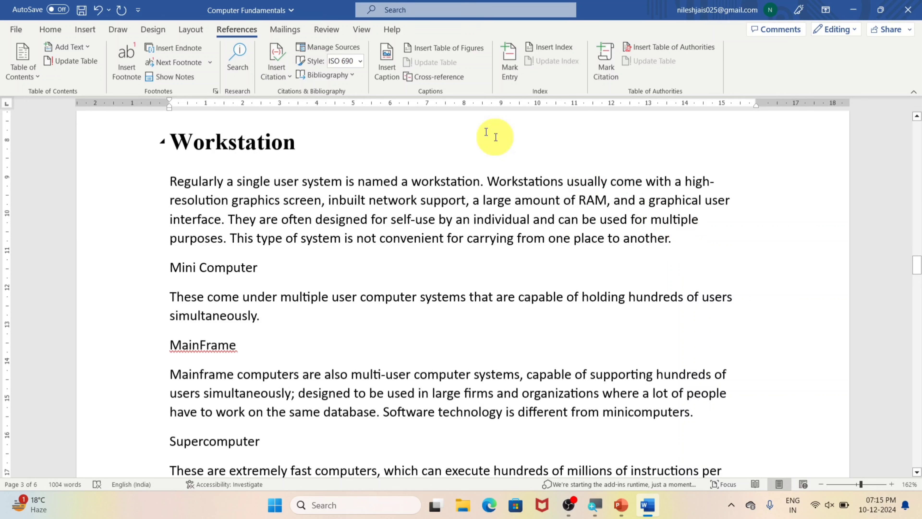
click(280, 74)
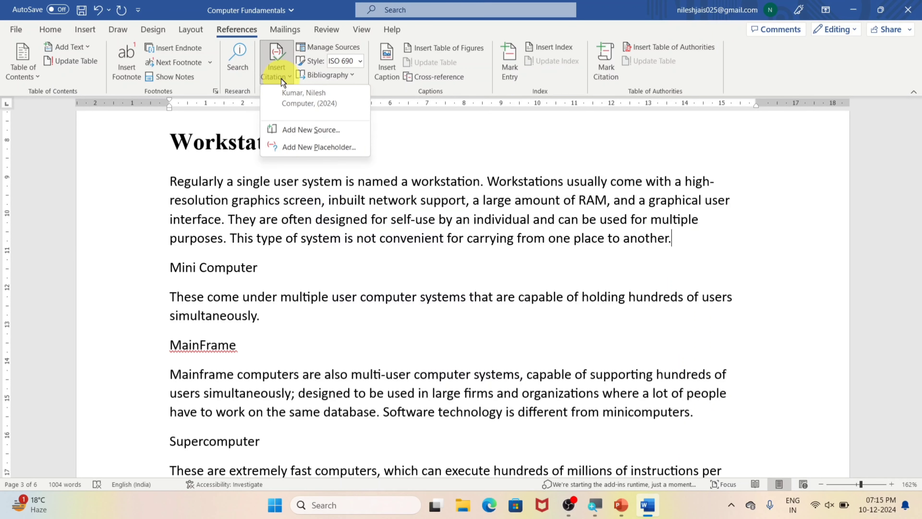
click(294, 109)
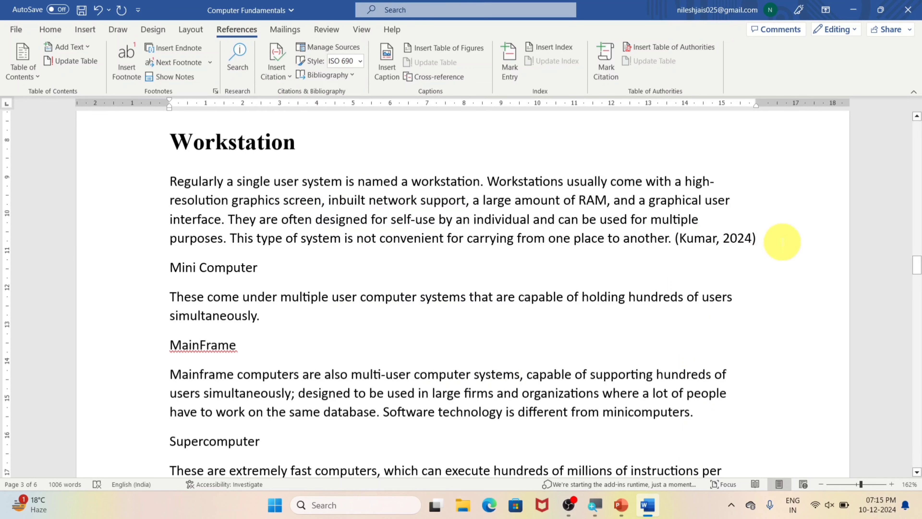
- Delete the newly inserted 2024 Computer citation from the Workstation paragraph
click(276, 71)
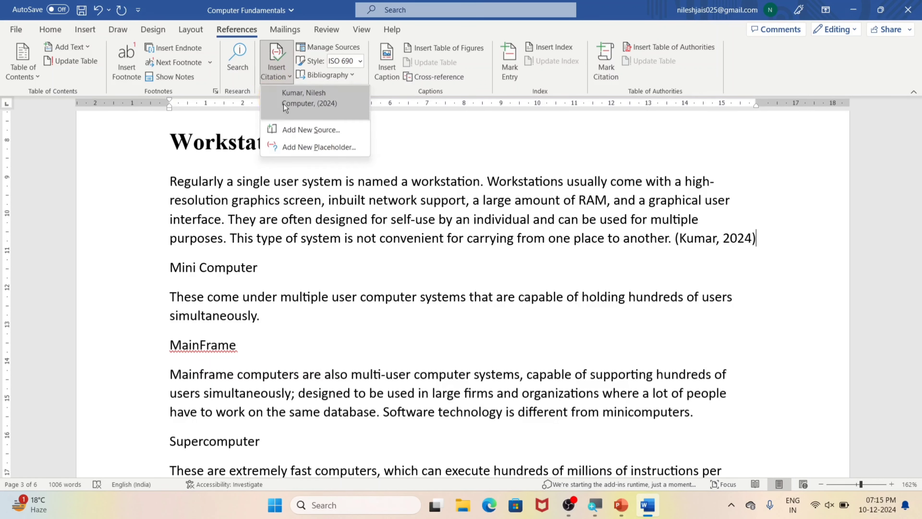
click(610, 180)
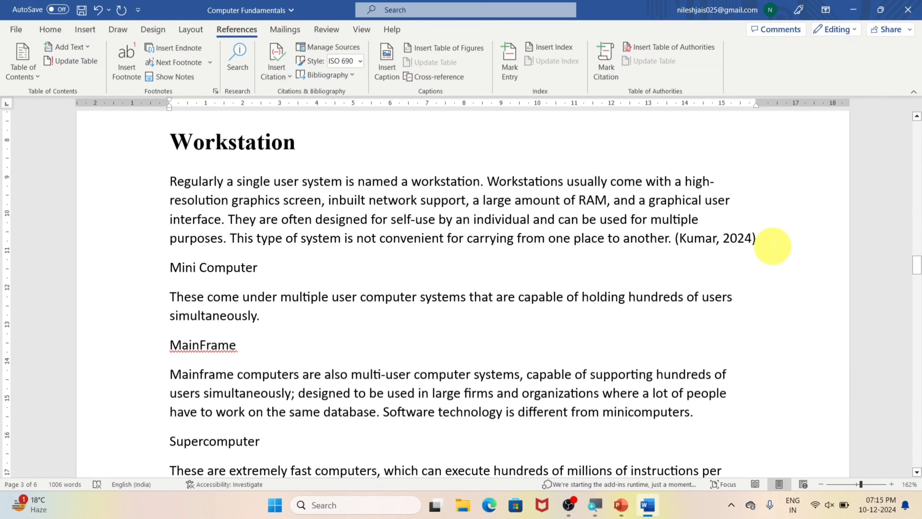
drag(773, 247, 694, 237)
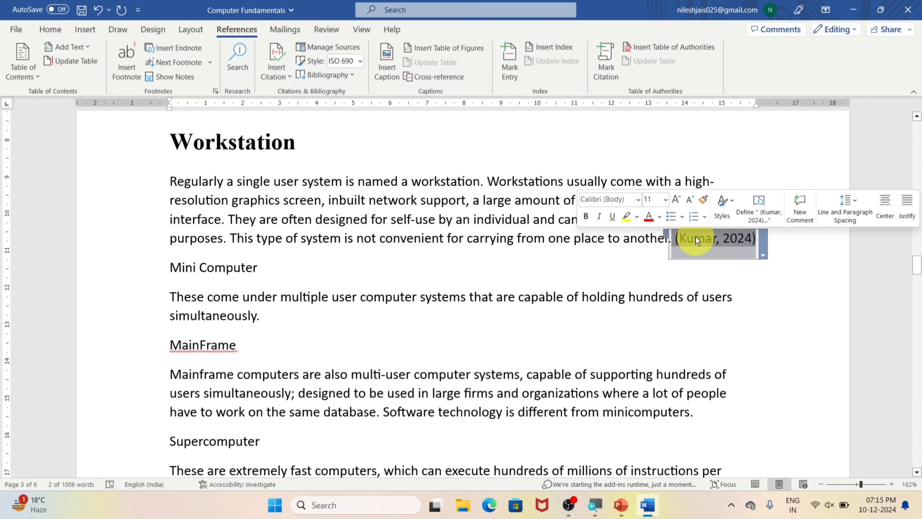
key(Delete)
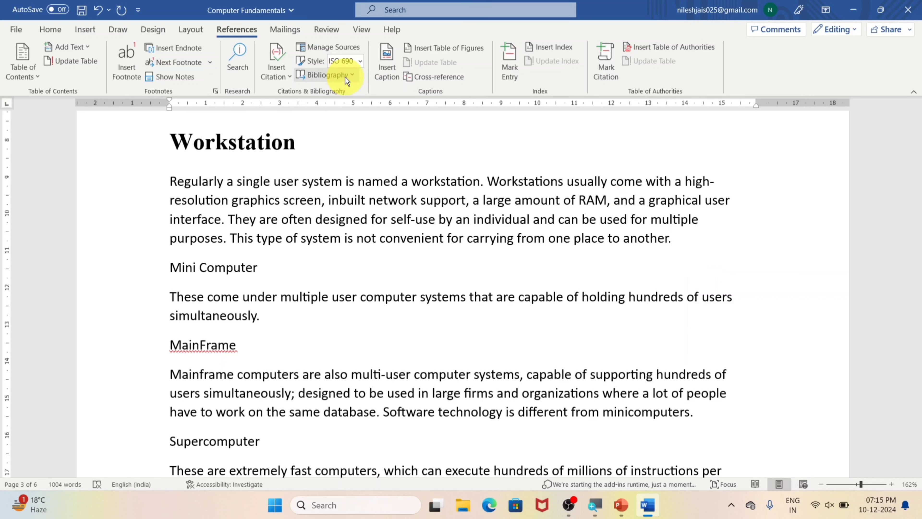
click(278, 71)
- Review the 2024 Computer source in Source Manager and the Insert Citation list
click(314, 50)
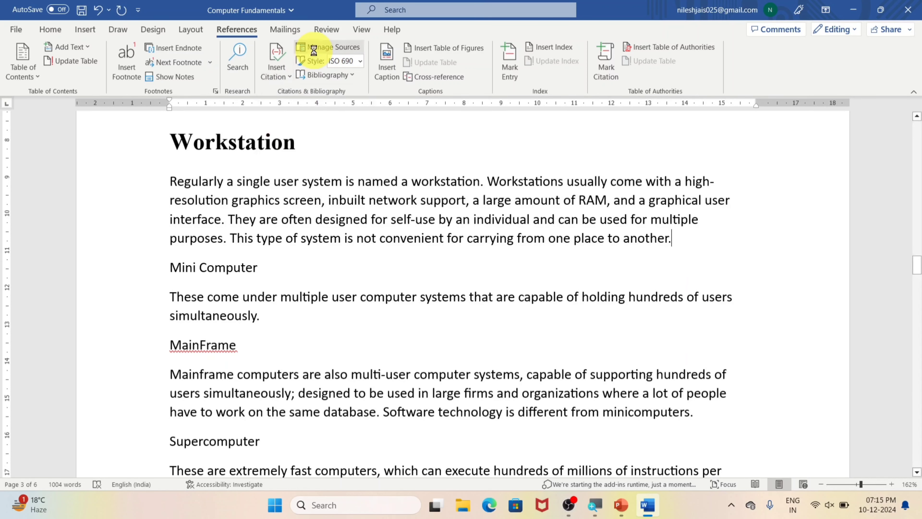
click(564, 171)
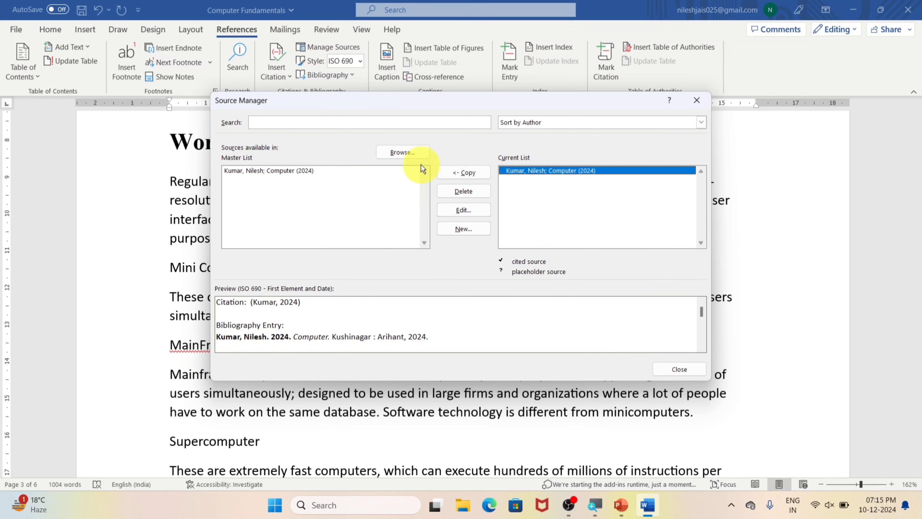
click(679, 368)
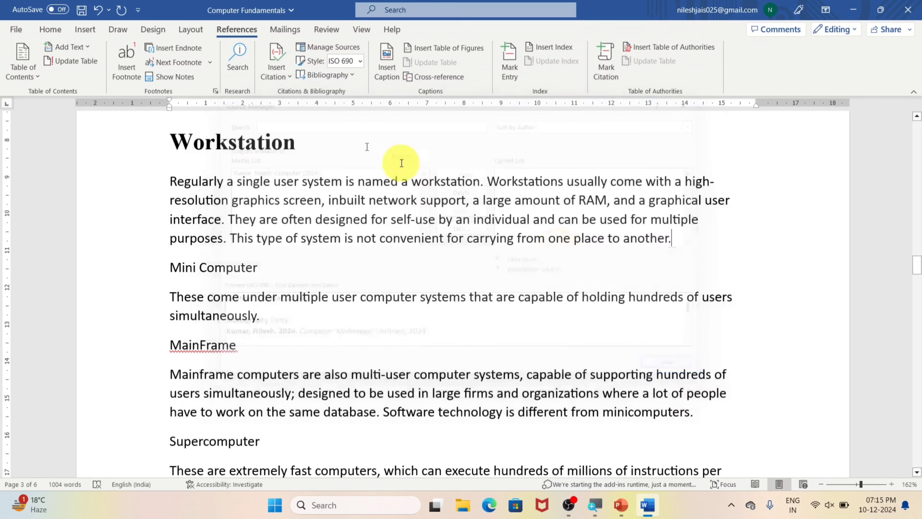
click(273, 69)
click(420, 152)
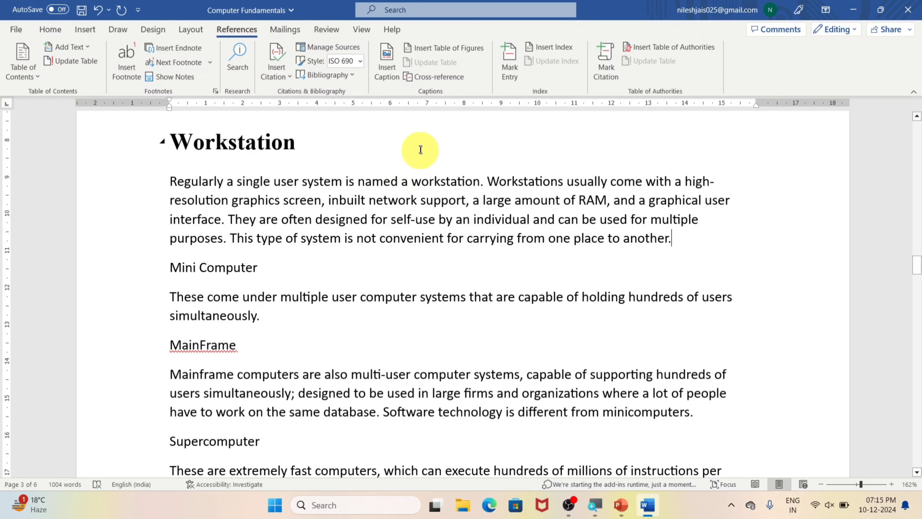
- Delete the 2024 Computer source from the Source Manager master list
click(333, 53)
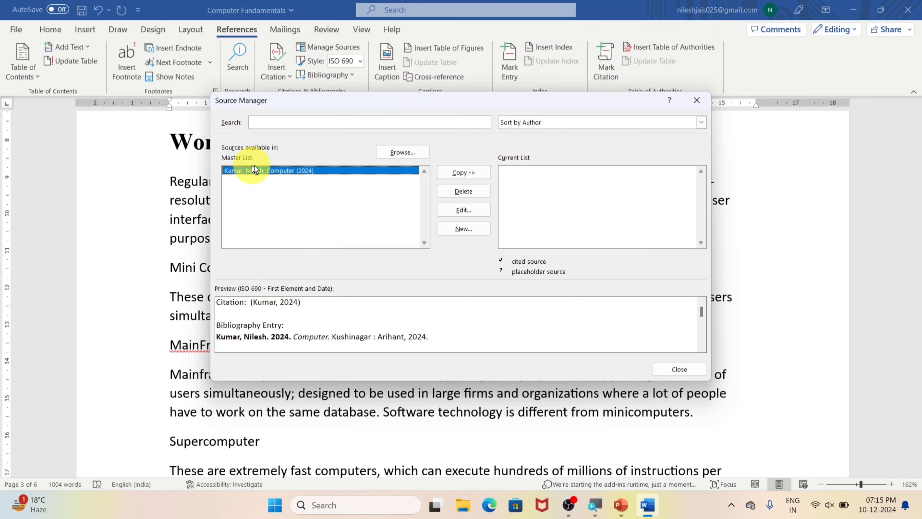
click(459, 193)
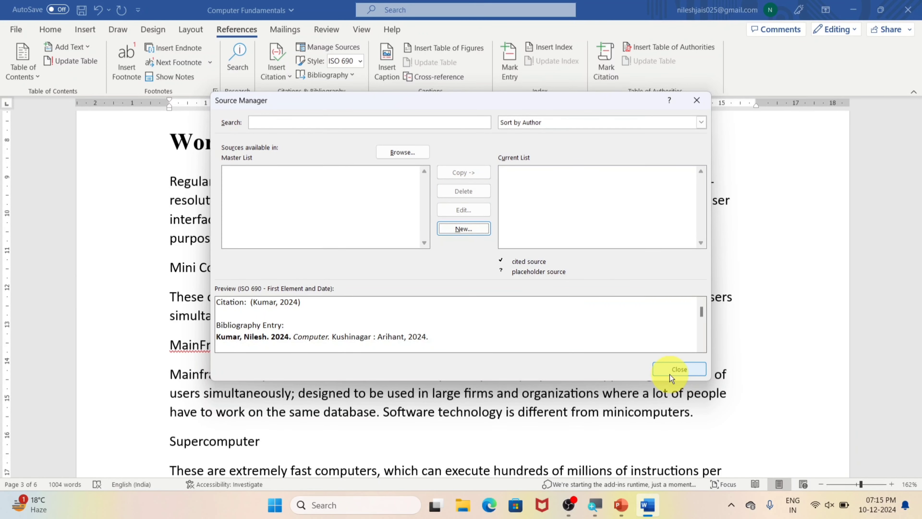
click(675, 369)
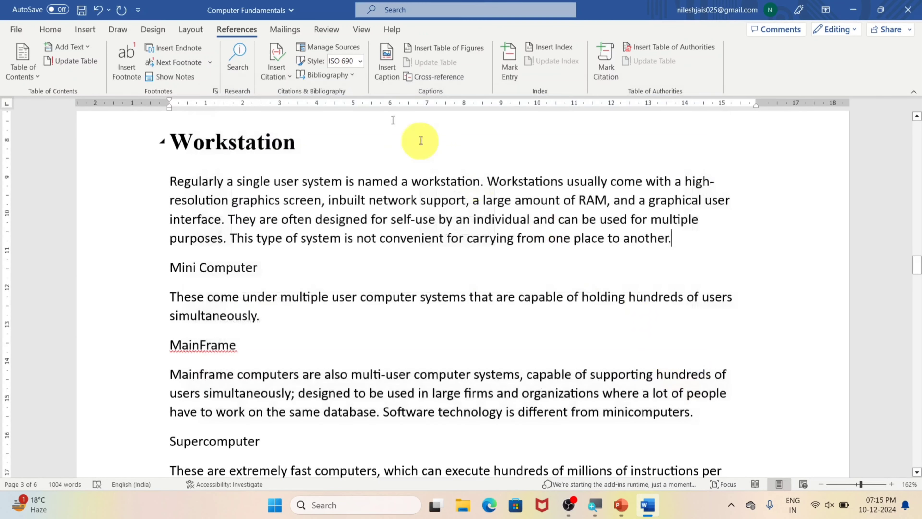
click(289, 74)
click(370, 194)
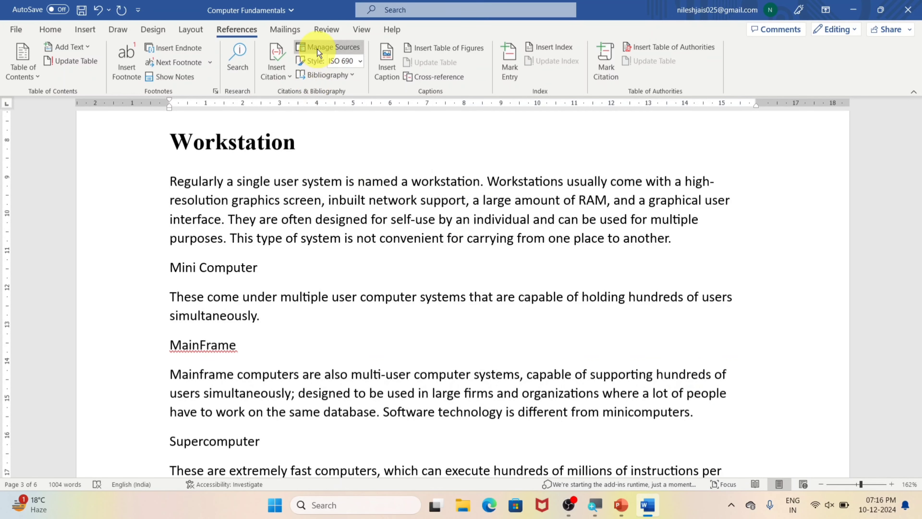
click(329, 47)
click(697, 98)
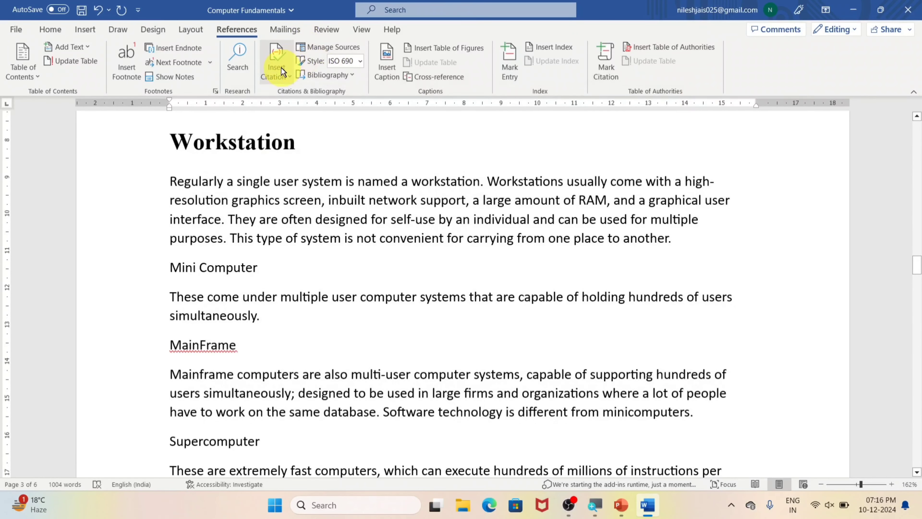
- Start new sources from Source Manager and Insert Citation, cancelling both without saving
click(313, 49)
click(467, 230)
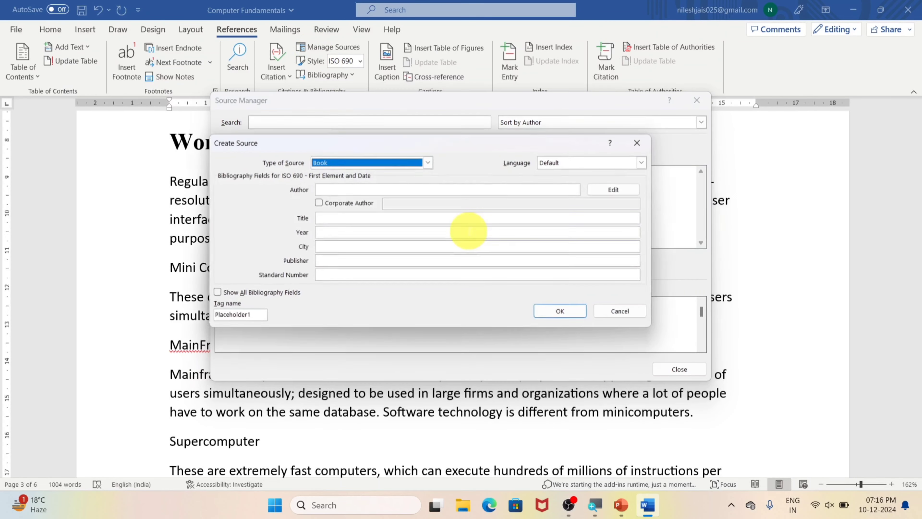
click(641, 142)
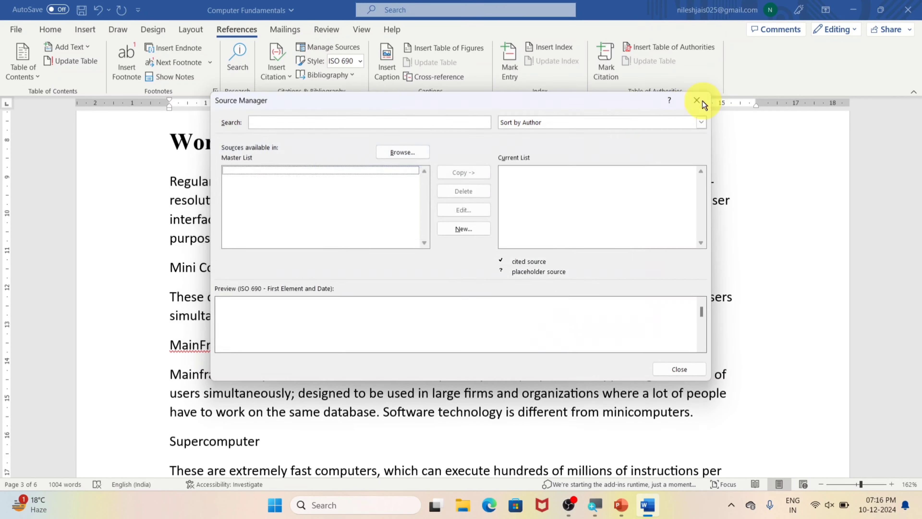
click(697, 100)
click(286, 77)
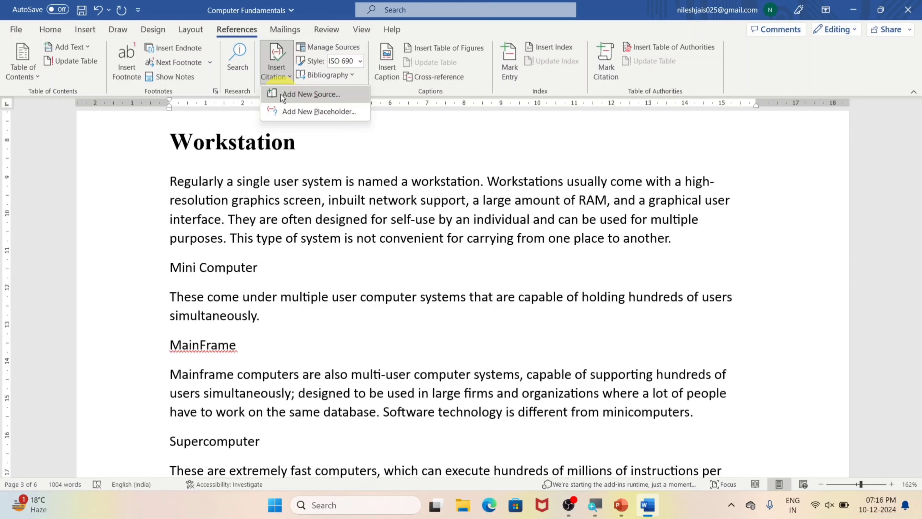
click(308, 95)
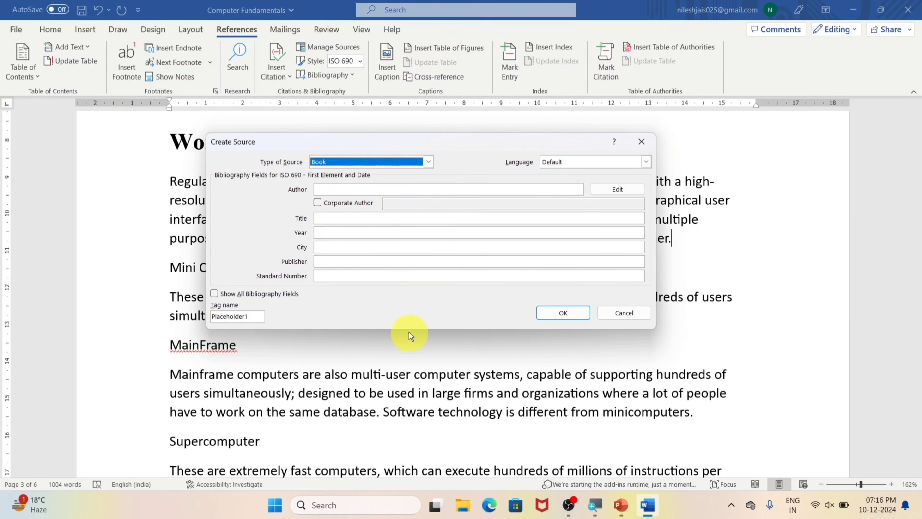
key(Escape)
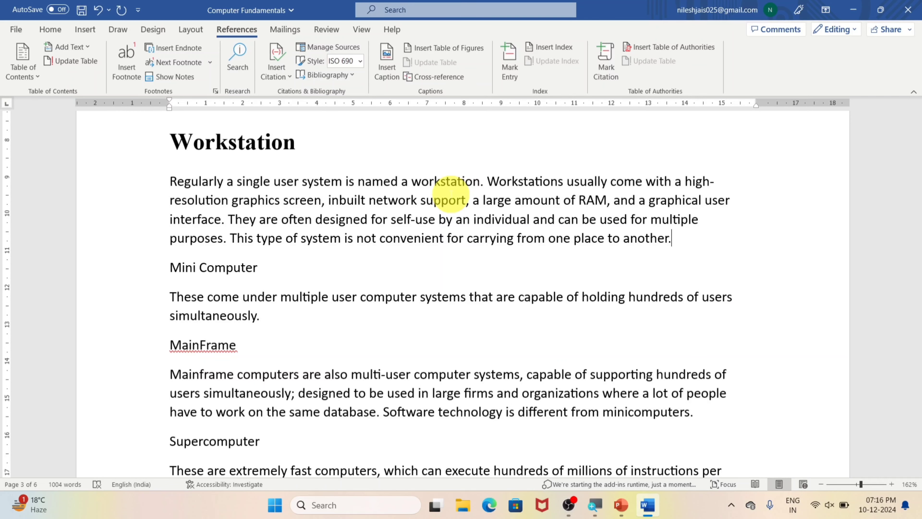
- Add two blank lines right after the Mini Computer heading
scroll(572, 320, down, 3)
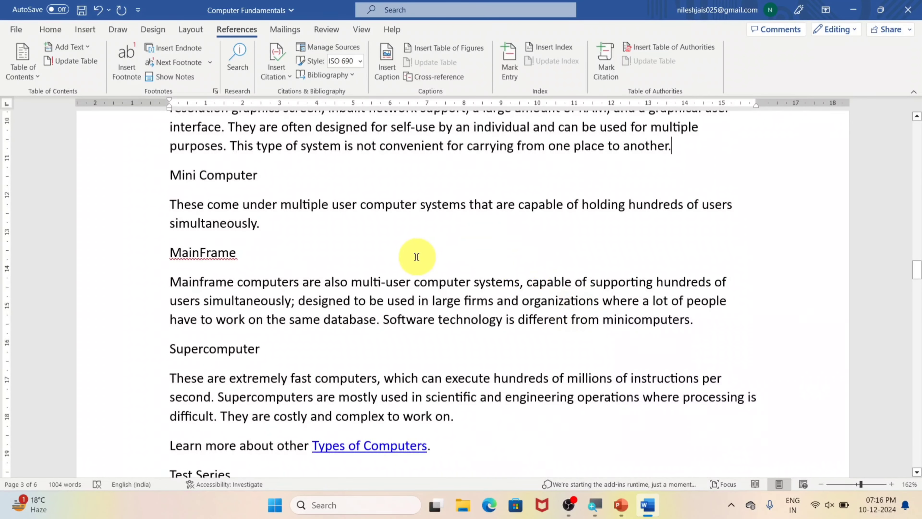
click(413, 257)
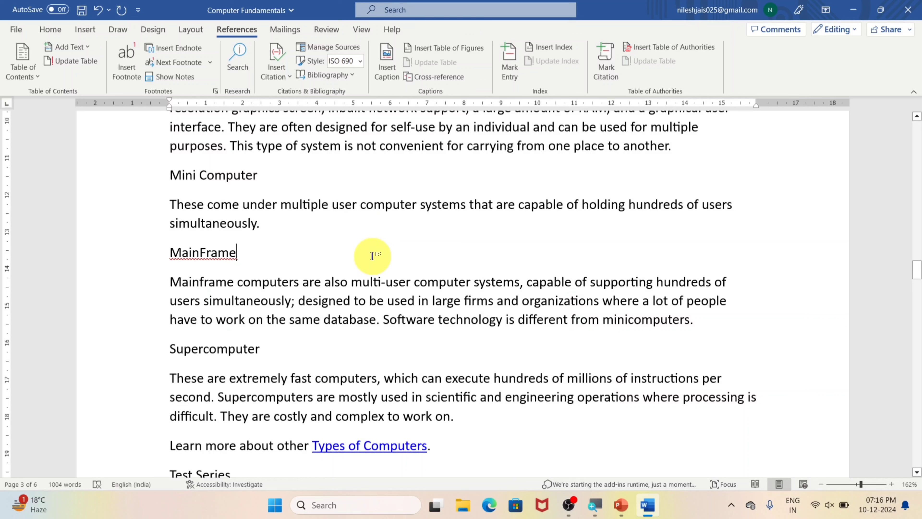
click(288, 254)
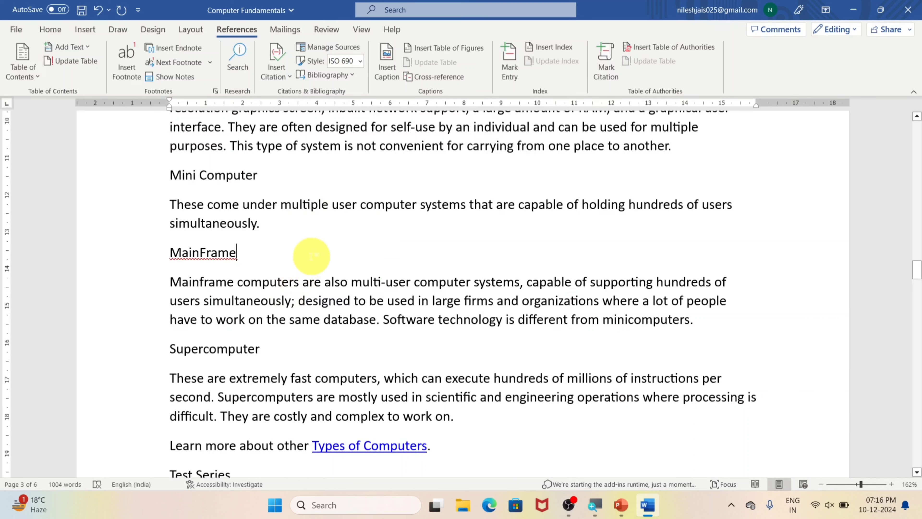
click(344, 169)
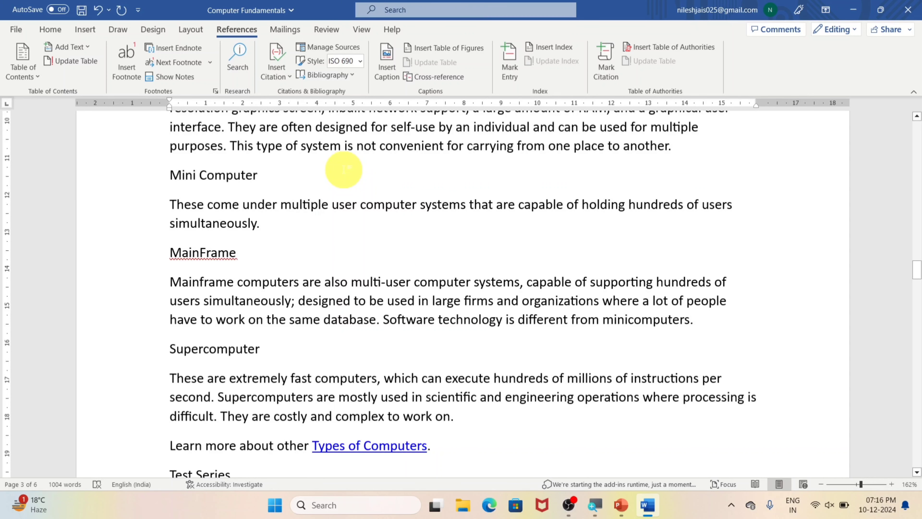
key(Return)
key(Return)
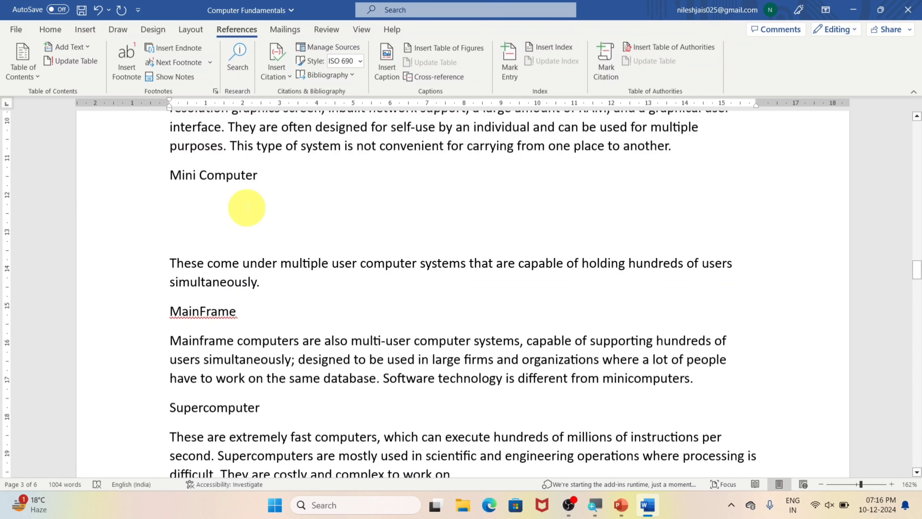
click(88, 29)
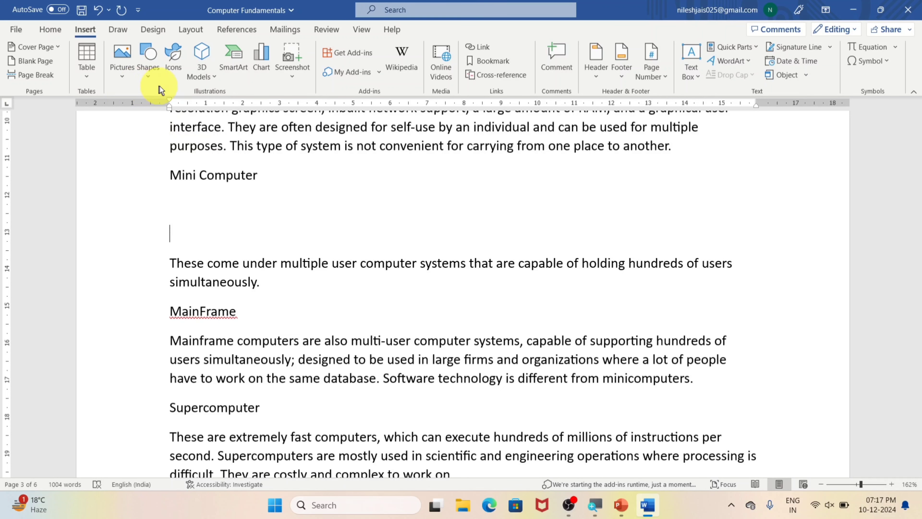
- Draw a blue 5-Point Star shape in the blank space below Mini Computer
click(148, 77)
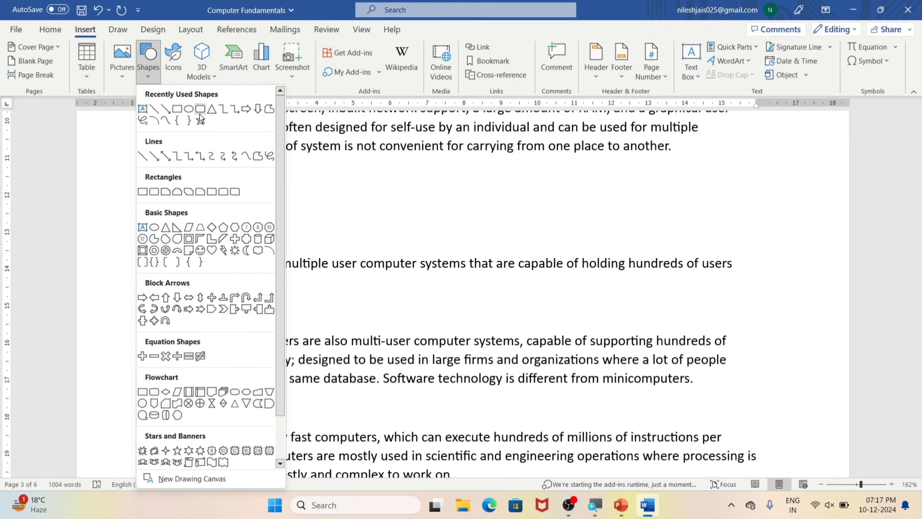
click(200, 120)
drag(187, 189, 264, 247)
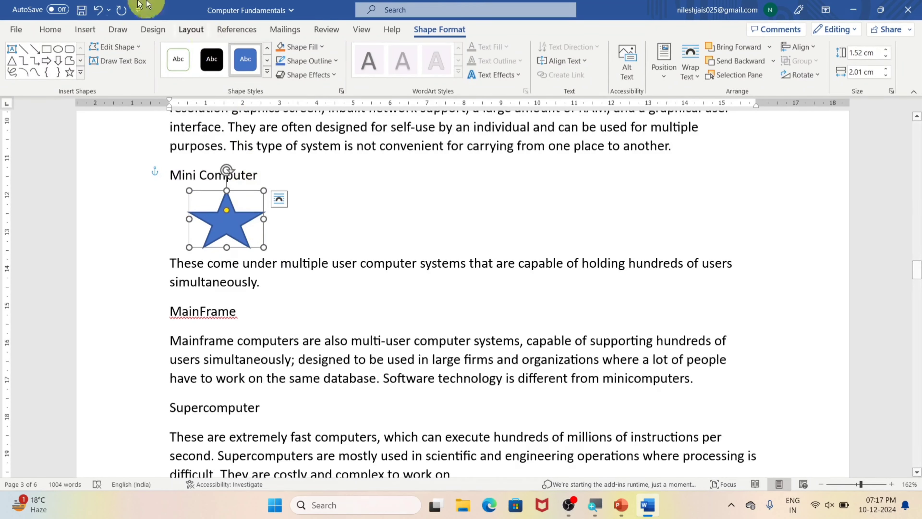
click(242, 30)
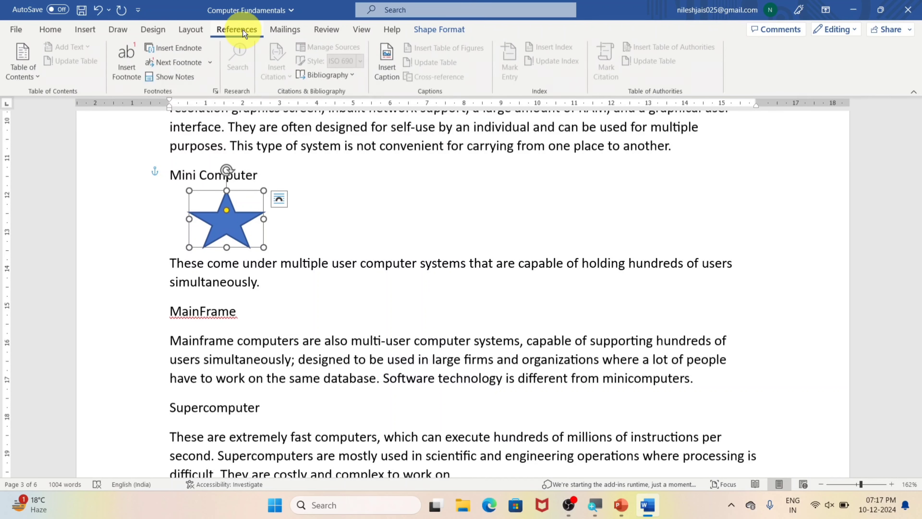
- Create a new 'Image' caption label, then set the star's caption back to Figure 1
click(396, 66)
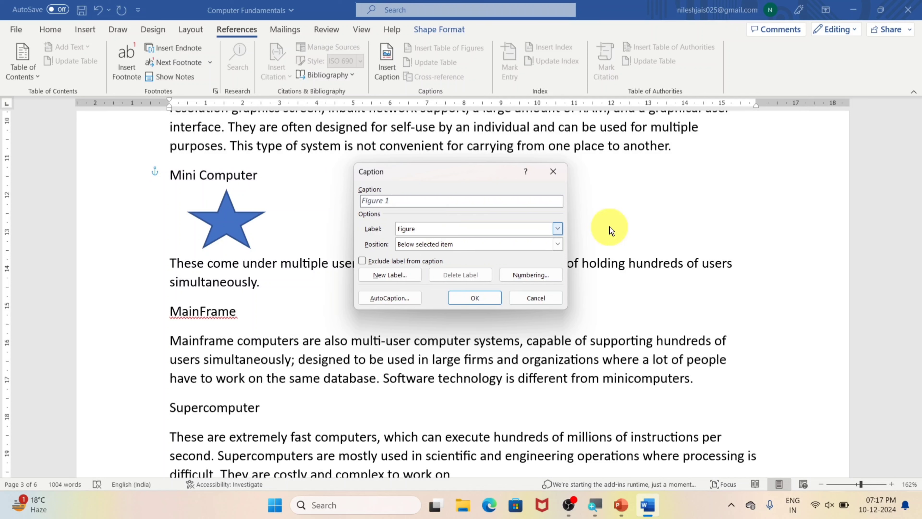
click(558, 229)
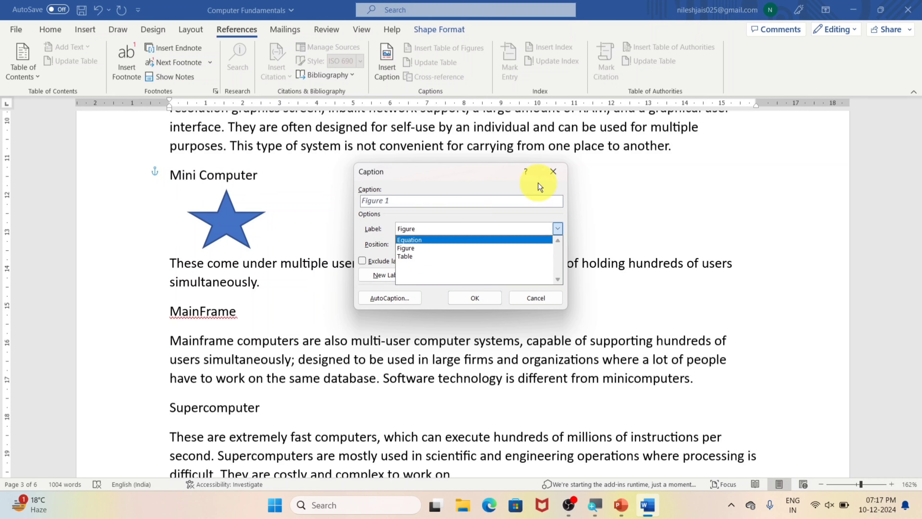
click(454, 188)
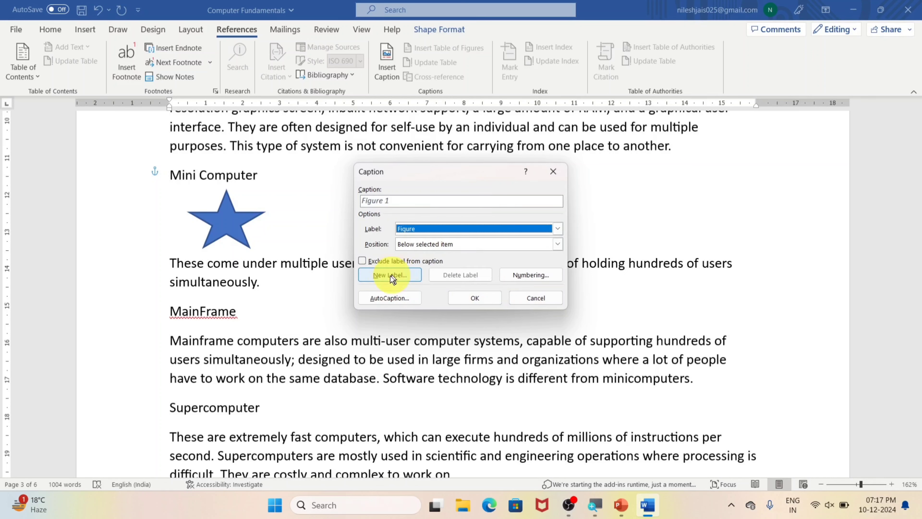
click(391, 272)
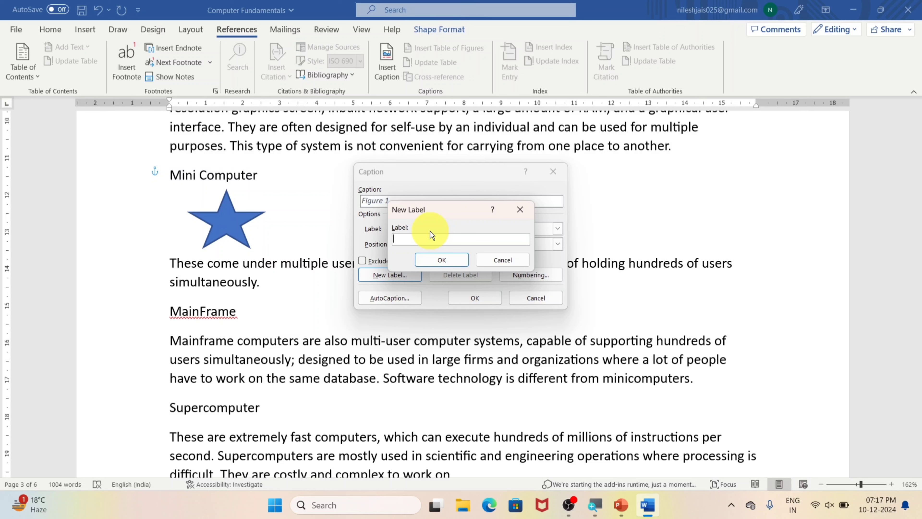
text(Image)
click(428, 260)
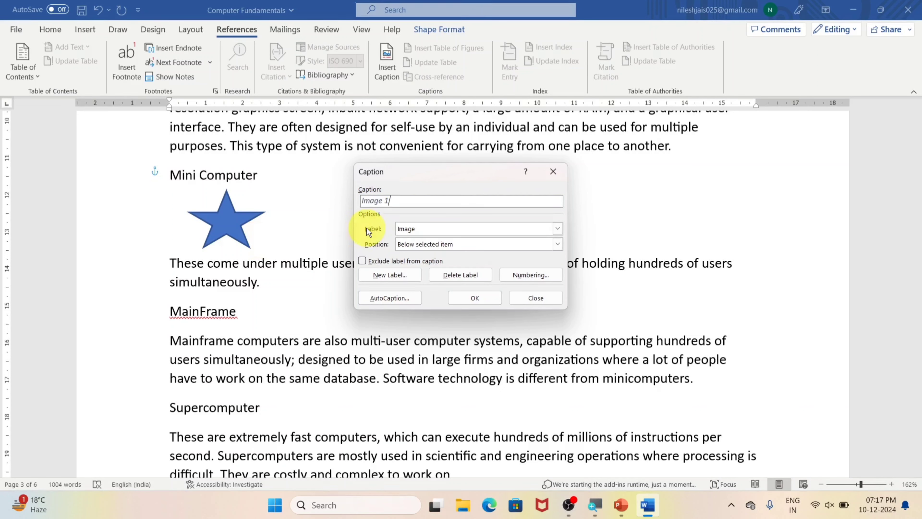
click(558, 230)
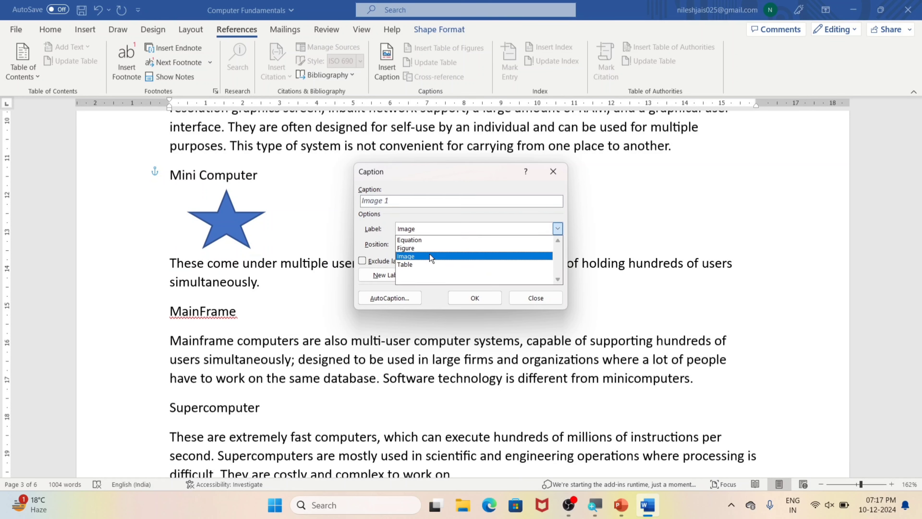
click(418, 248)
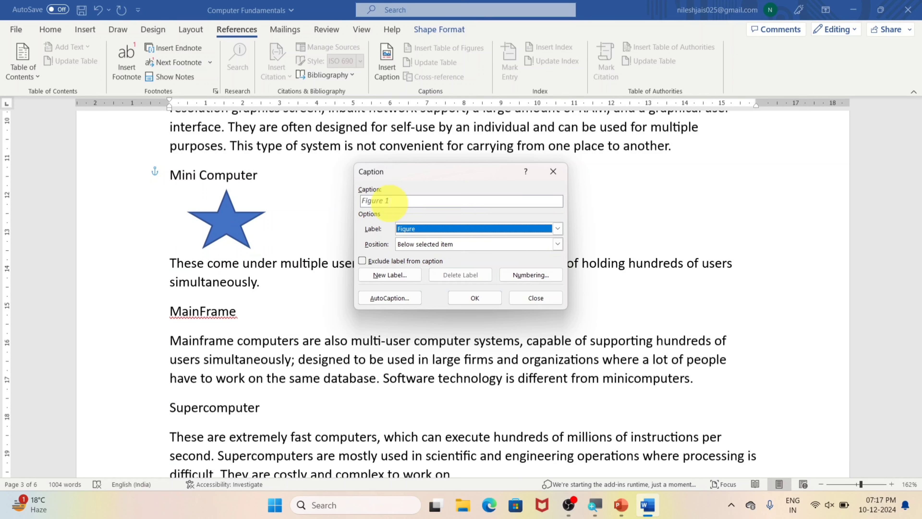
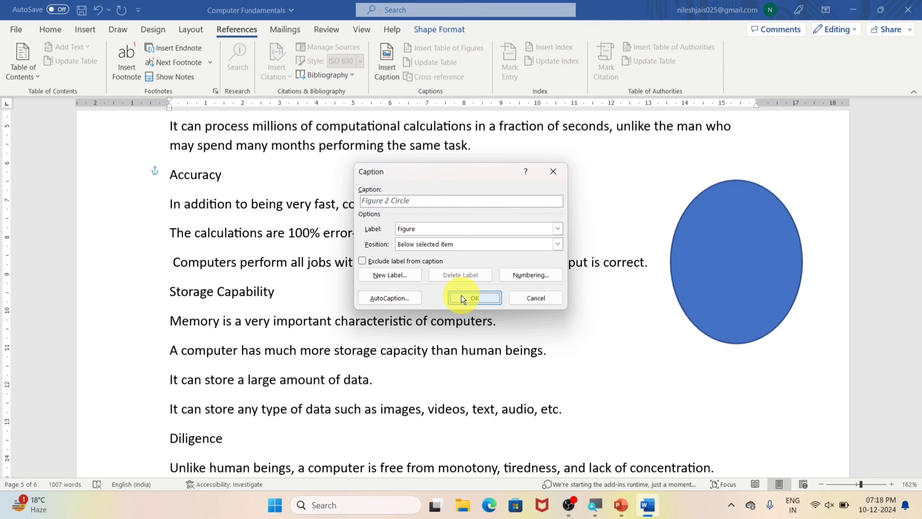
- Accept the 'Figure 2 Circle' caption for the blue circle and return to the text
click(475, 298)
click(711, 412)
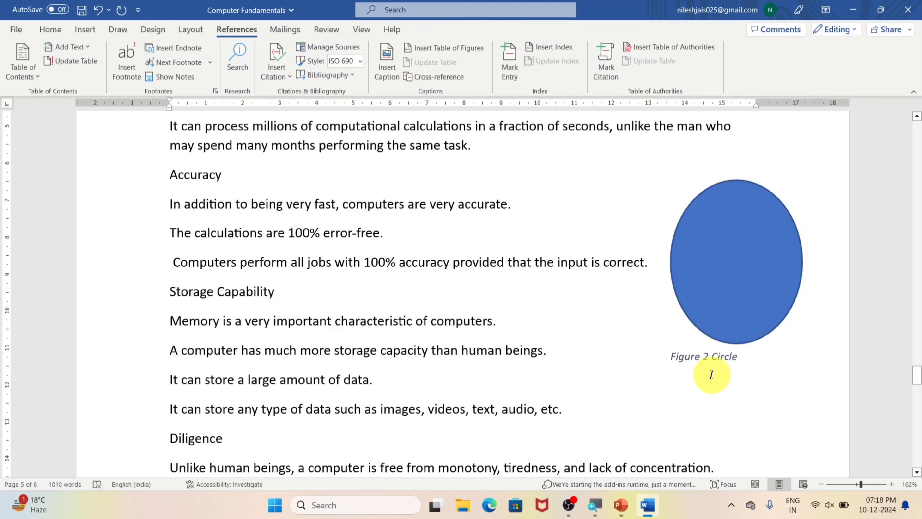
scroll(470, 329, down, 15)
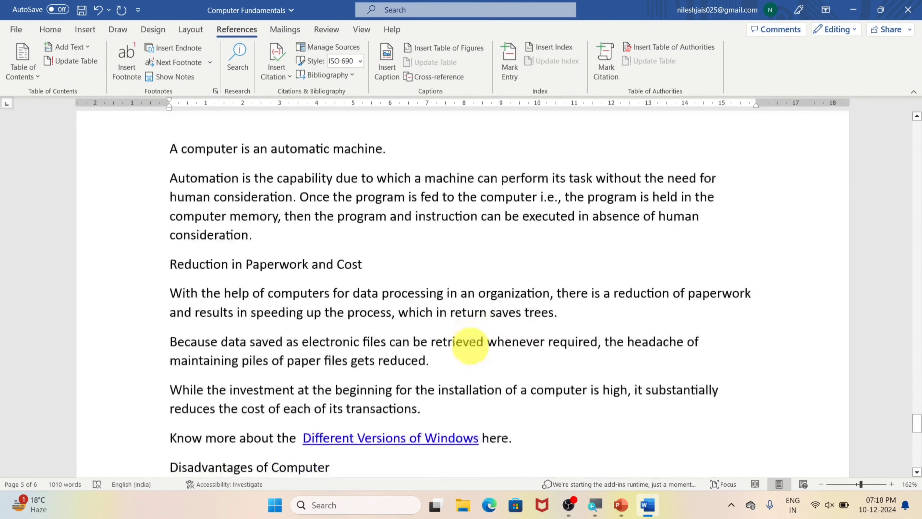
scroll(549, 381, down, 1)
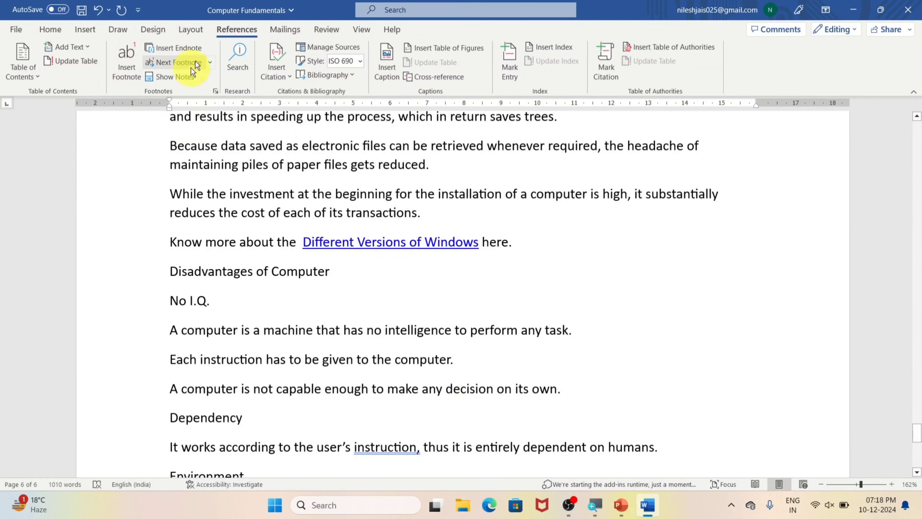
- Draw a Heart shape to the right of the Disadvantages of Computer text
click(94, 30)
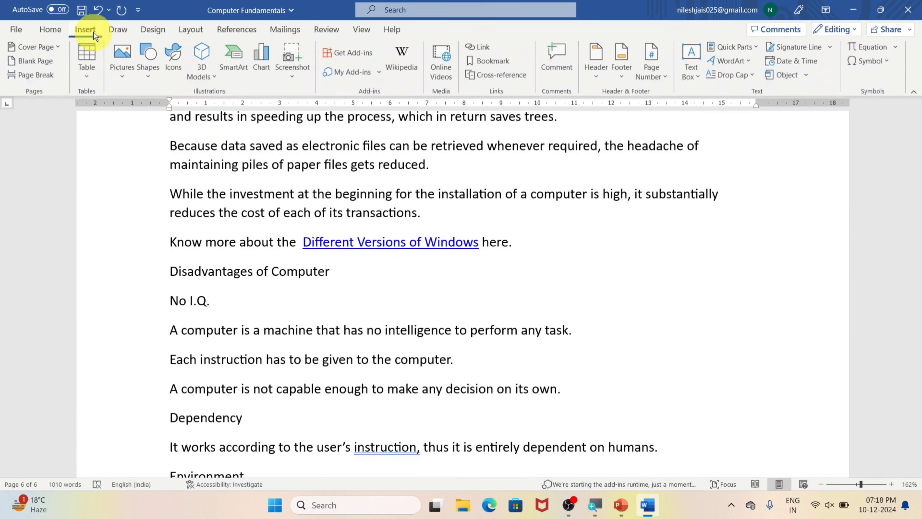
click(149, 74)
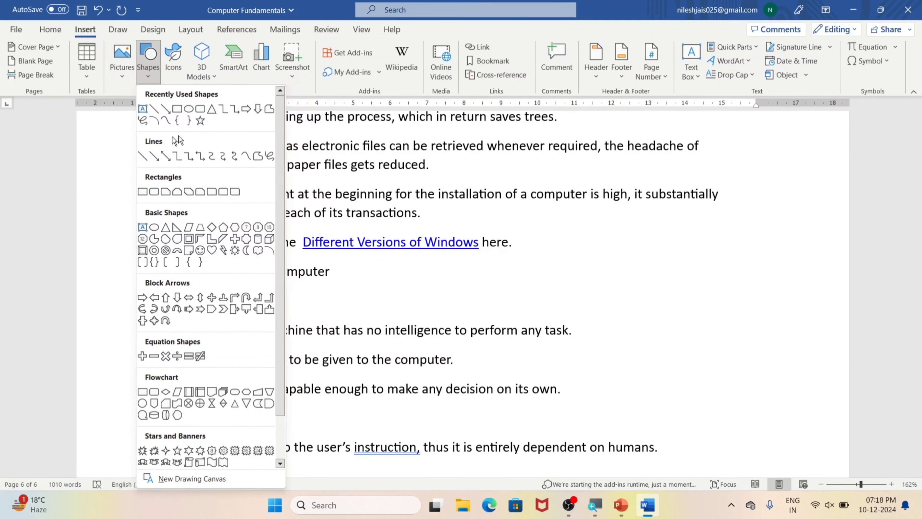
click(212, 250)
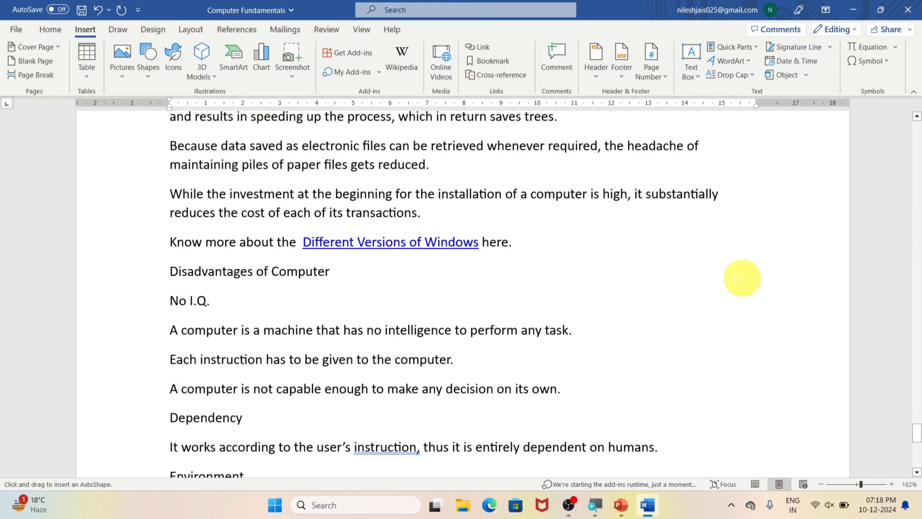
drag(667, 304, 782, 392)
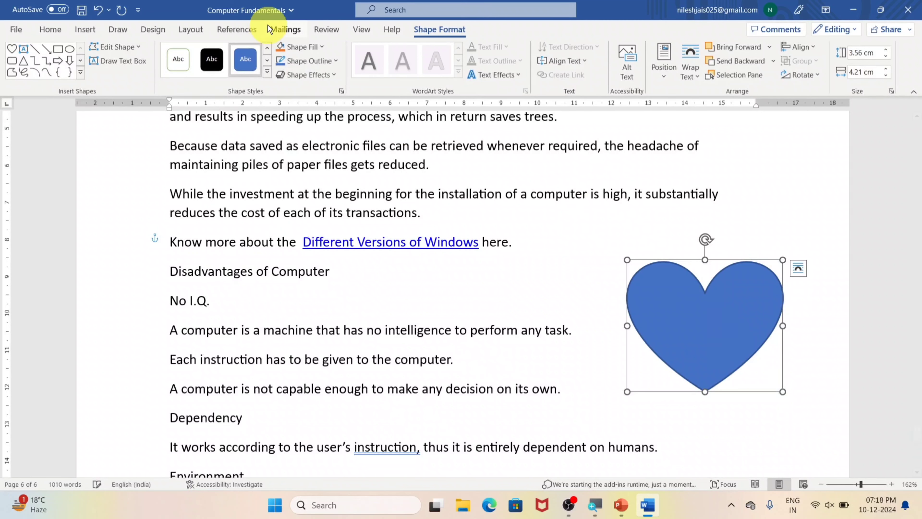
- Add the caption 'Figure 3 Heart' beneath the heart
click(252, 30)
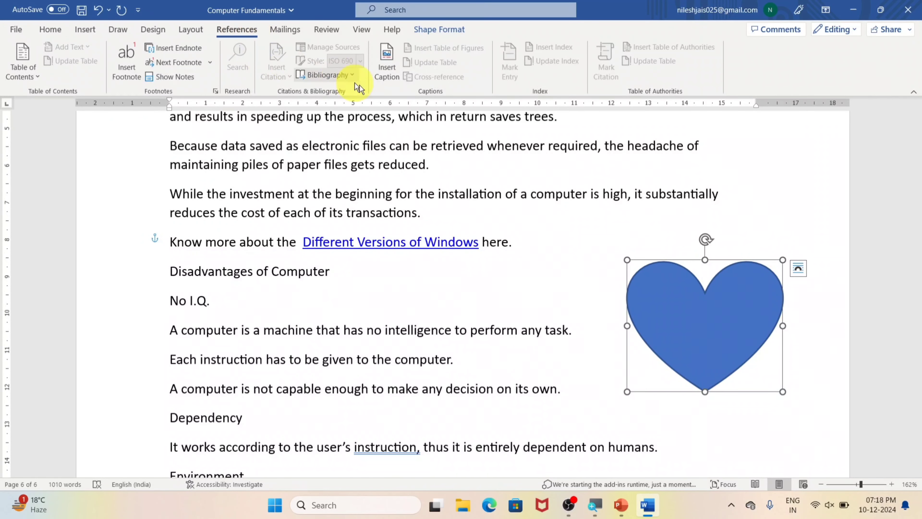
click(386, 69)
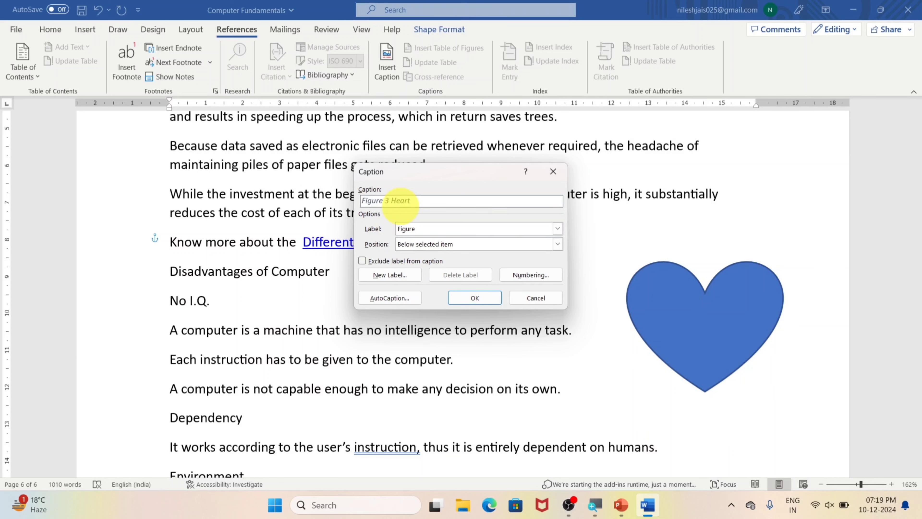
click(476, 297)
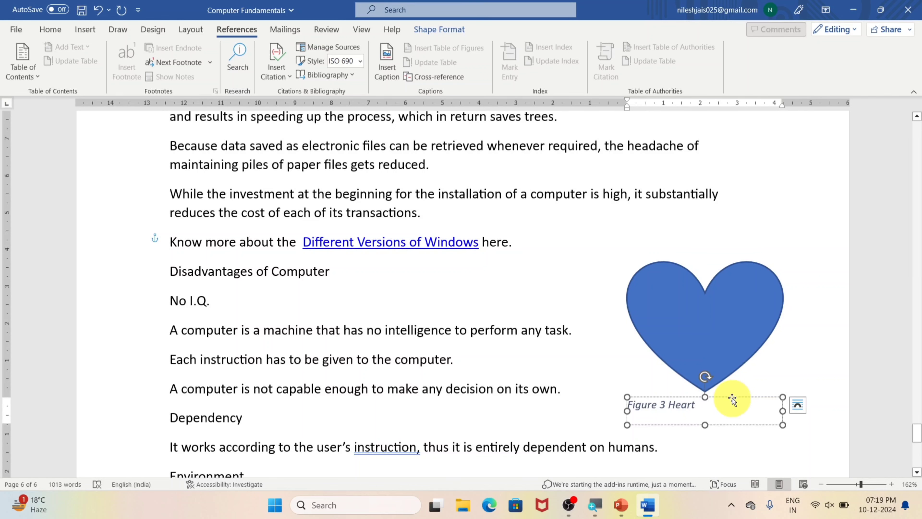
- Insert a Table of Figures with the Figure label on the empty line below the contents
scroll(780, 286, up, 15)
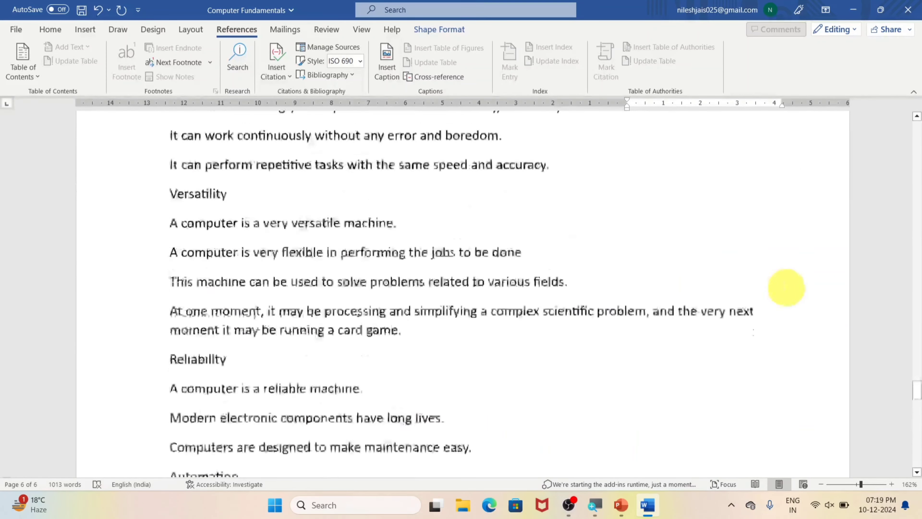
scroll(786, 287, up, 10)
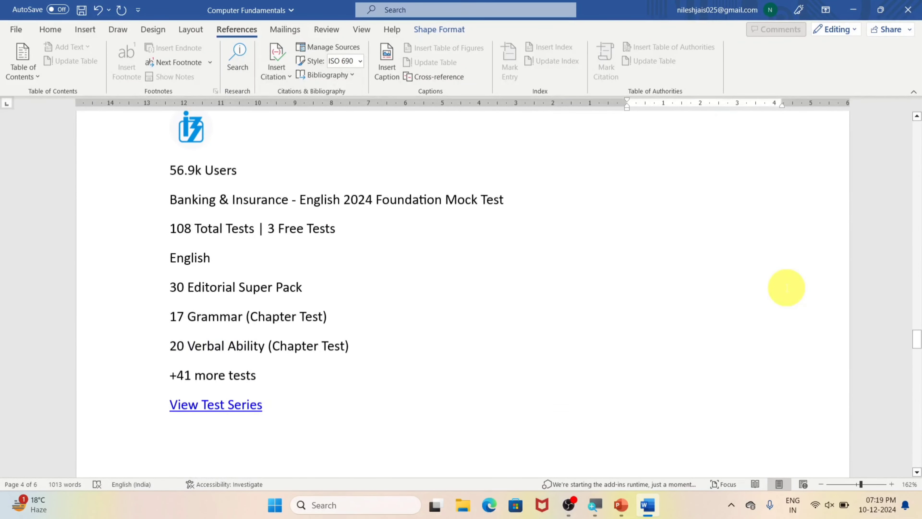
drag(909, 330, 914, 58)
click(304, 403)
scroll(305, 403, down, 2)
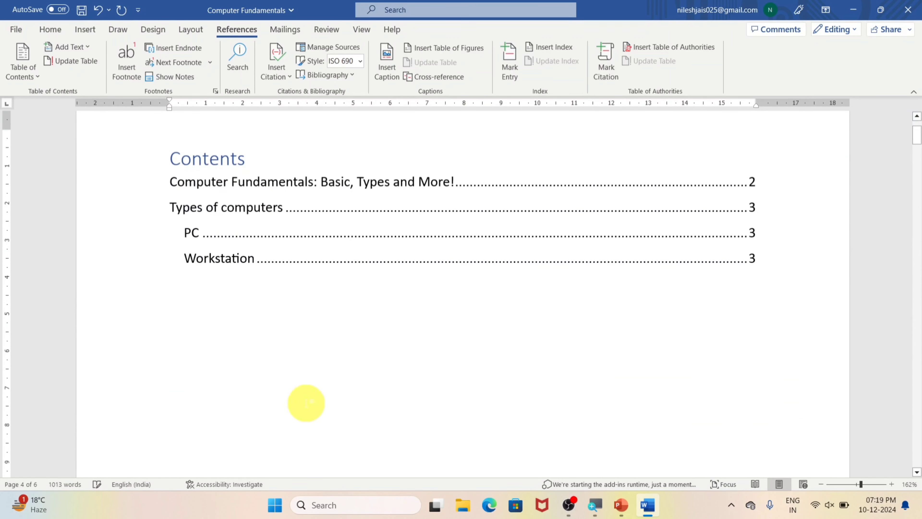
click(208, 334)
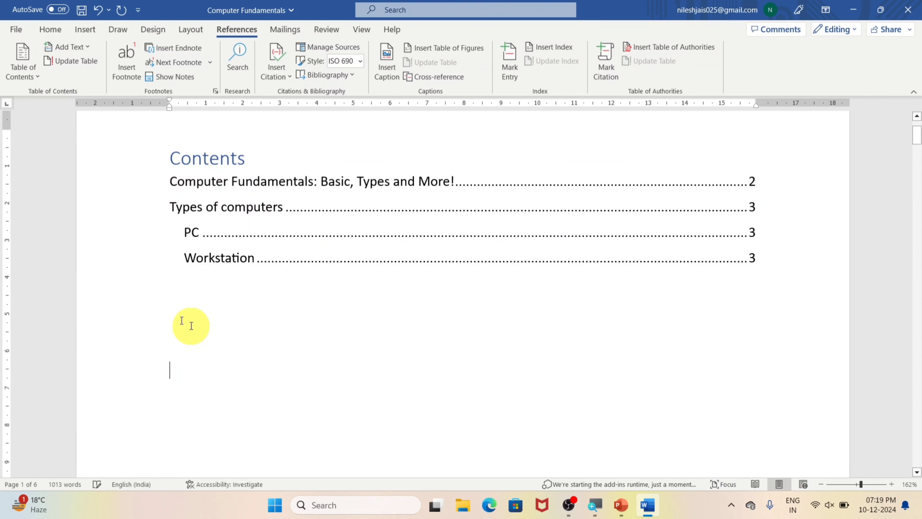
scroll(184, 313, down, 4)
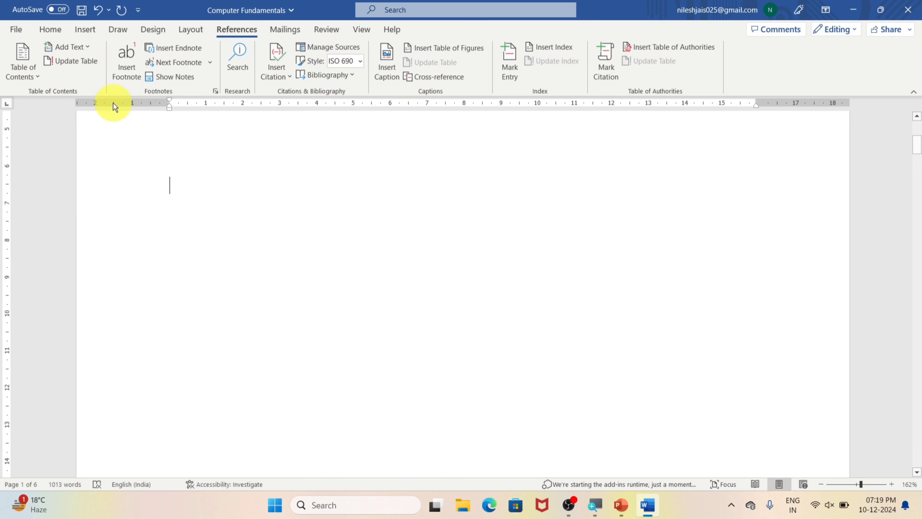
click(448, 51)
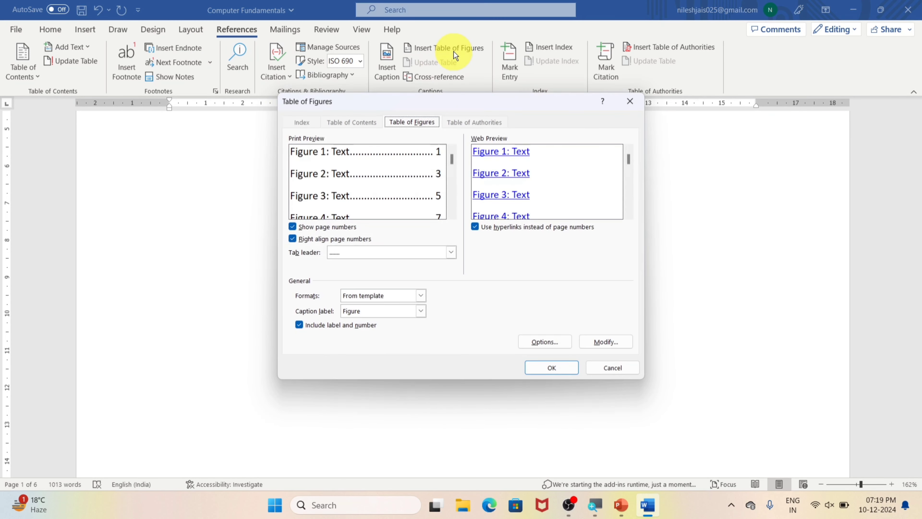
click(549, 371)
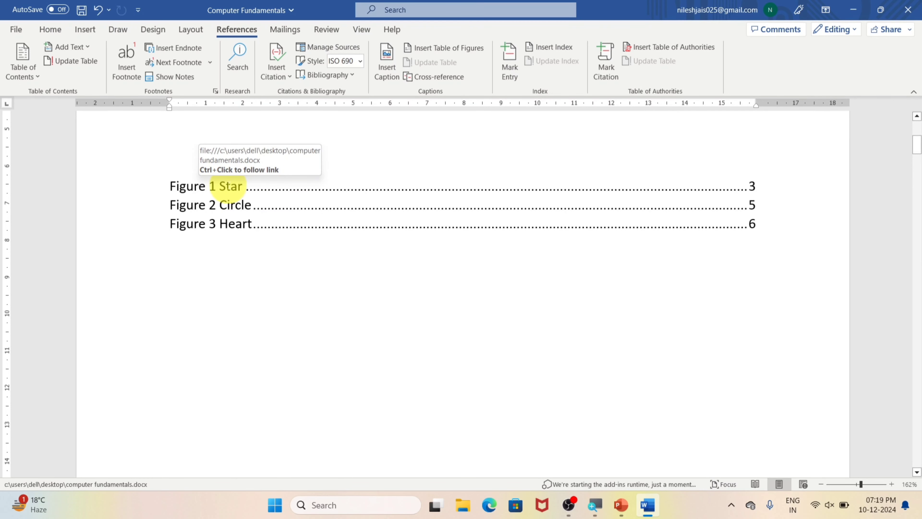
- Follow the Star, Circle and Heart entries in the Table of Figures to verify each caption
ctrl+click(229, 189)
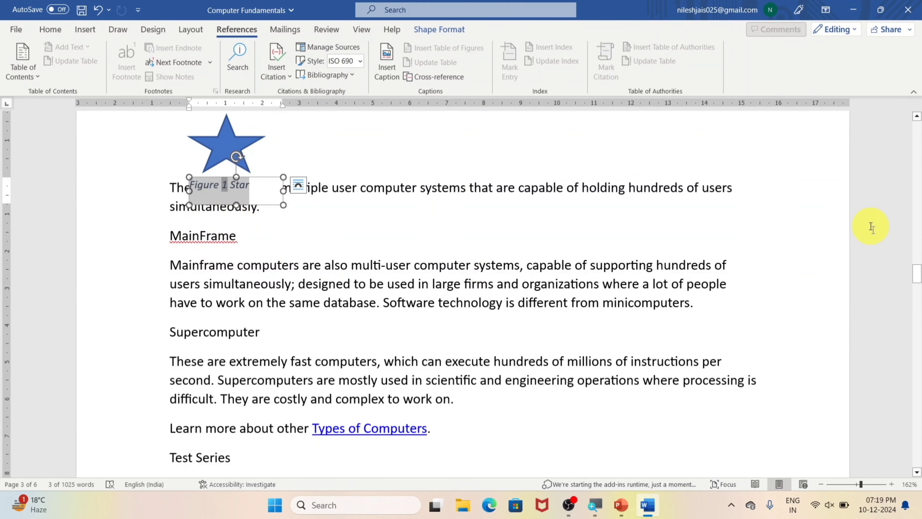
drag(918, 277, 914, 91)
click(377, 294)
scroll(376, 295, down, 3)
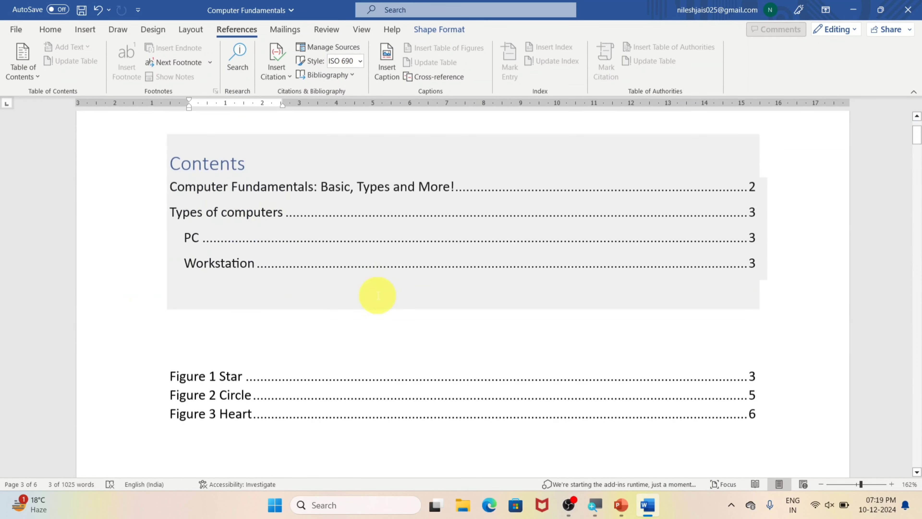
scroll(377, 292, down, 3)
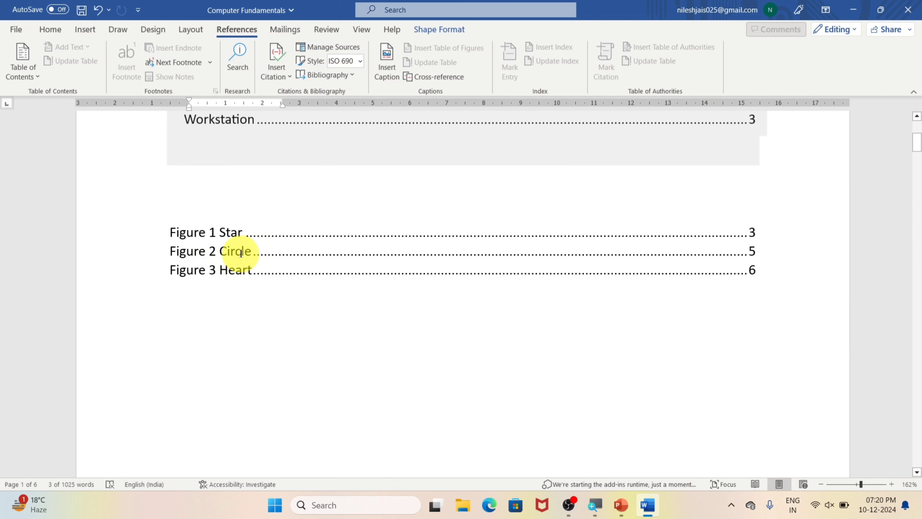
ctrl+click(234, 253)
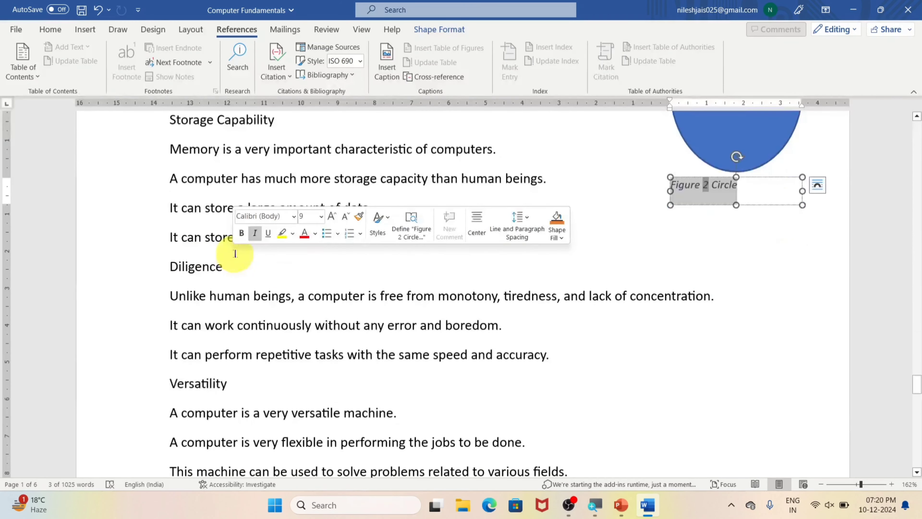
scroll(720, 223, up, 3)
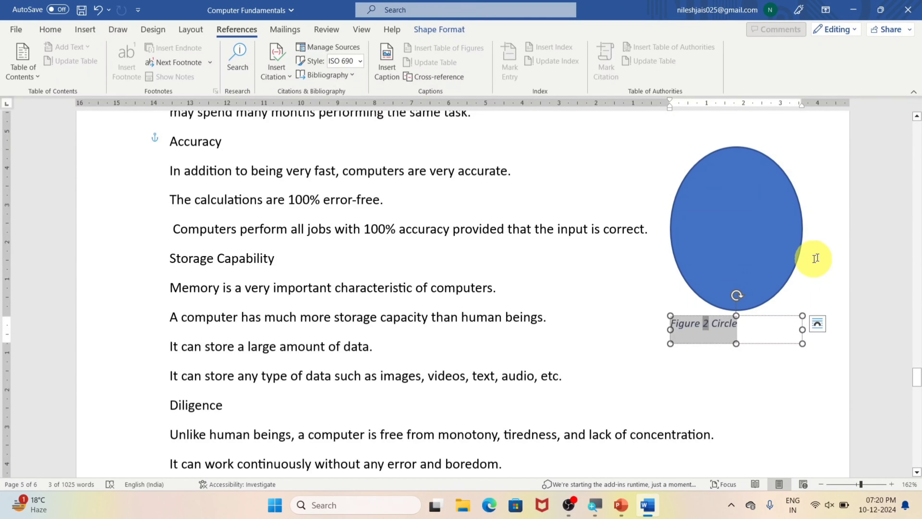
mouse_move(917, 380)
mouse_down()
mouse_move(919, 142)
mouse_move(821, 111)
mouse_up()
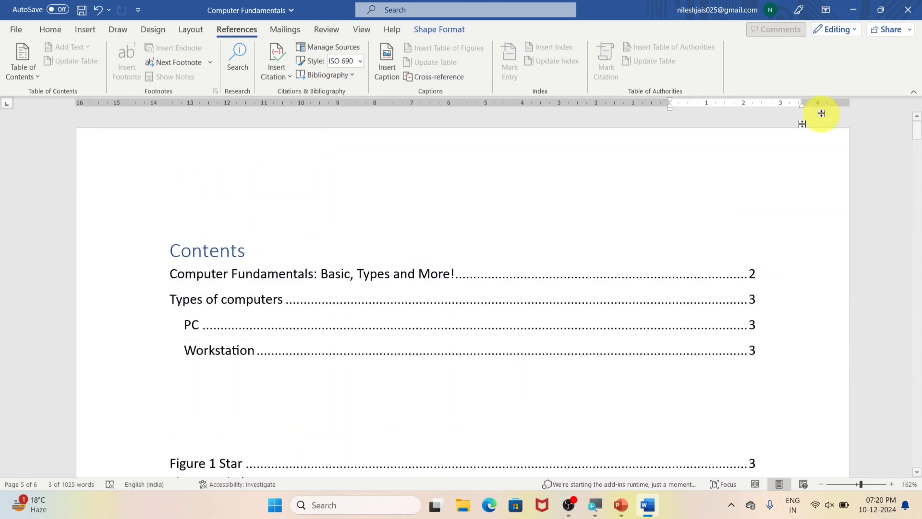
click(205, 305)
scroll(256, 336, down, 3)
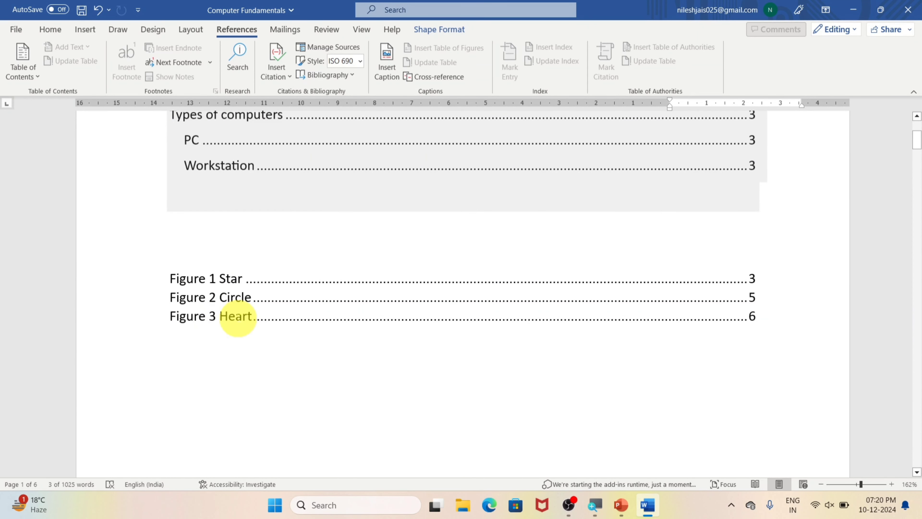
ctrl+click(239, 316)
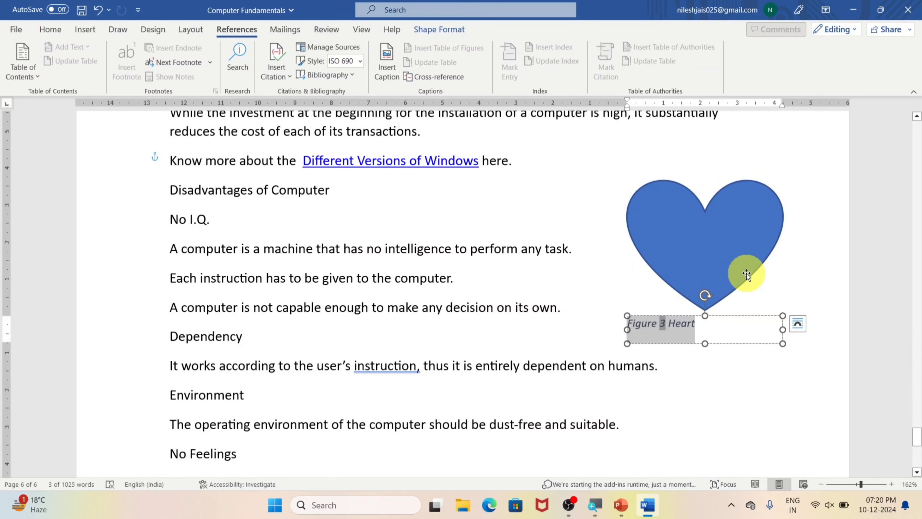
drag(916, 436, 917, 134)
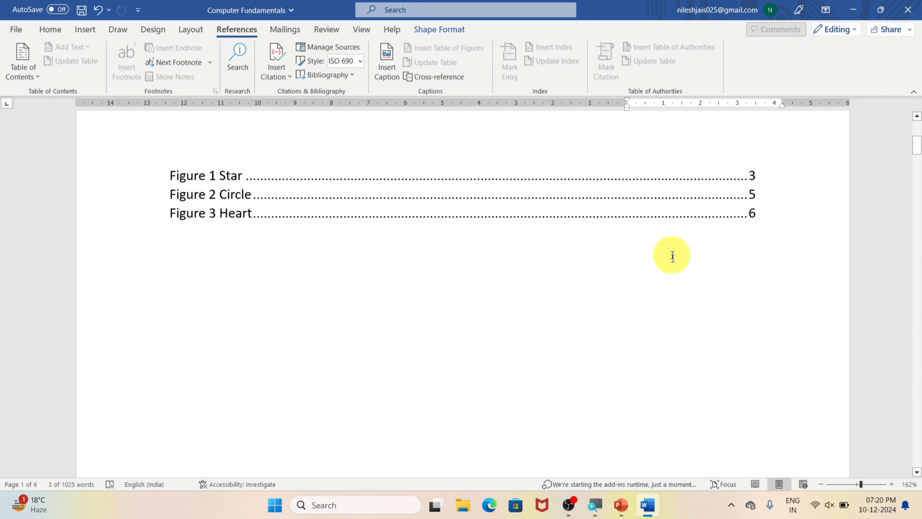
scroll(668, 284, down, 3)
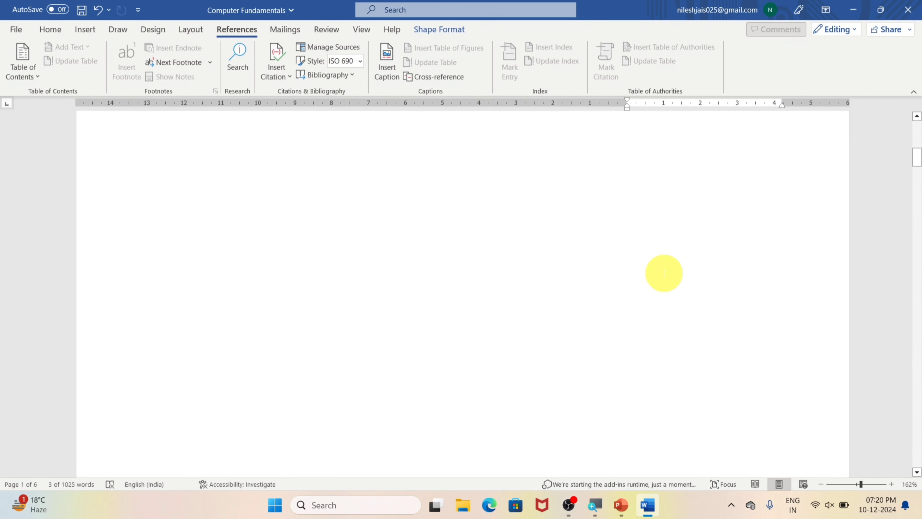
scroll(661, 269, up, 5)
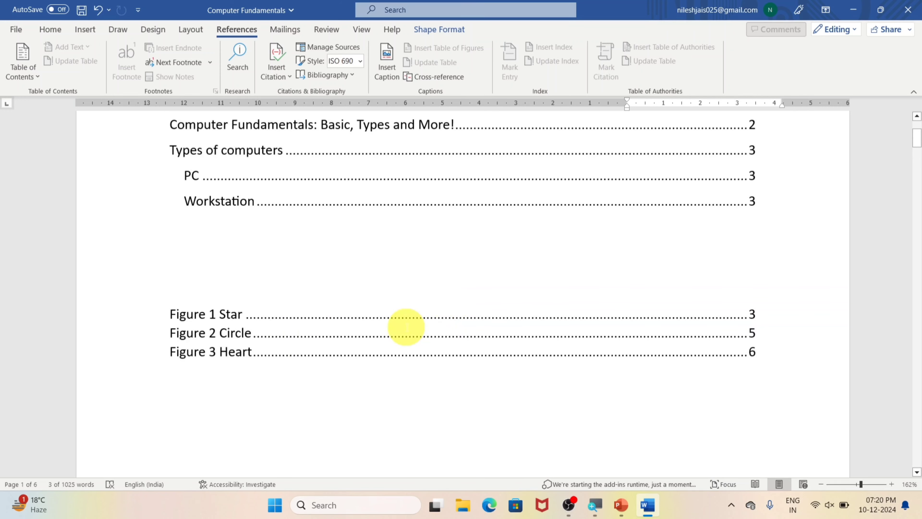
- Delete the word 'Star' from the star's Figure 1 caption
scroll(407, 326, down, 3)
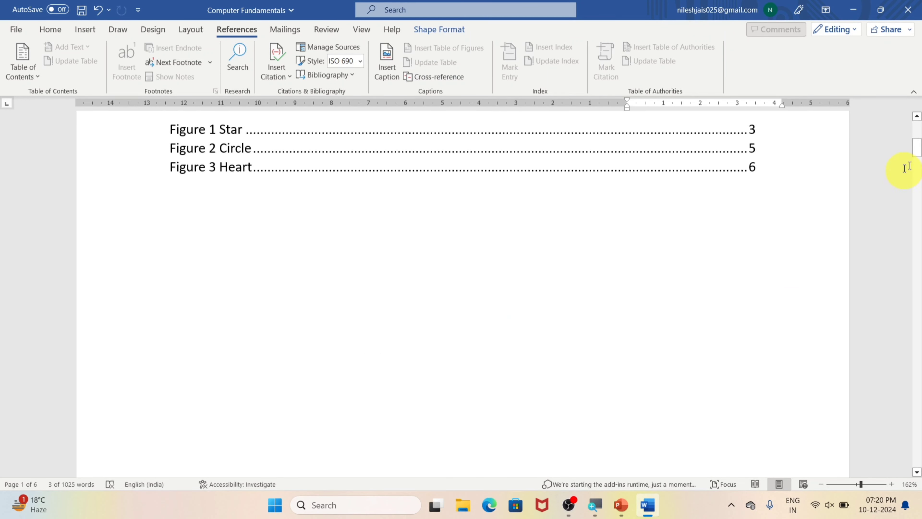
drag(917, 149, 919, 269)
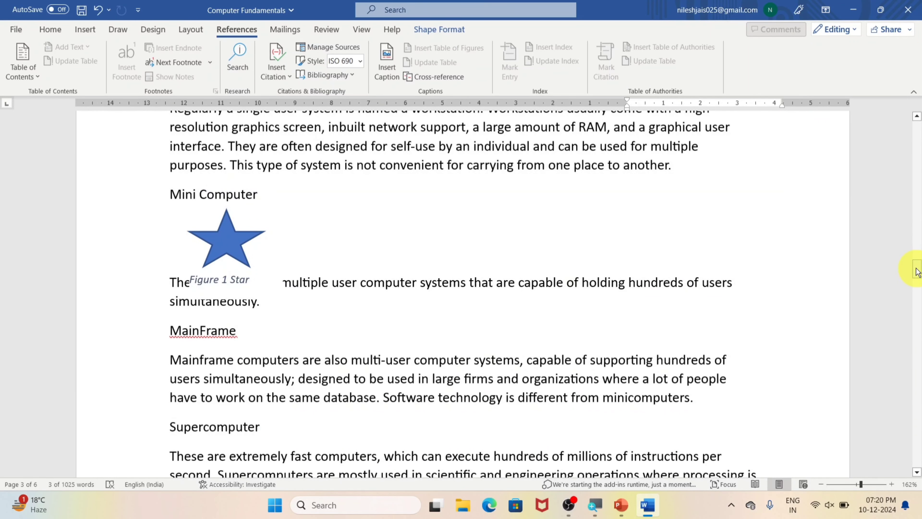
click(257, 276)
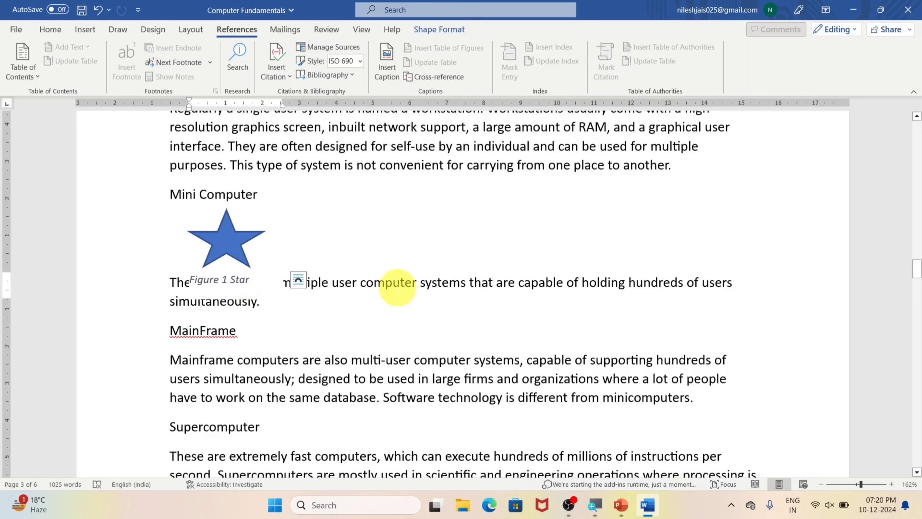
key(BackSpace)
key(BackSpace)
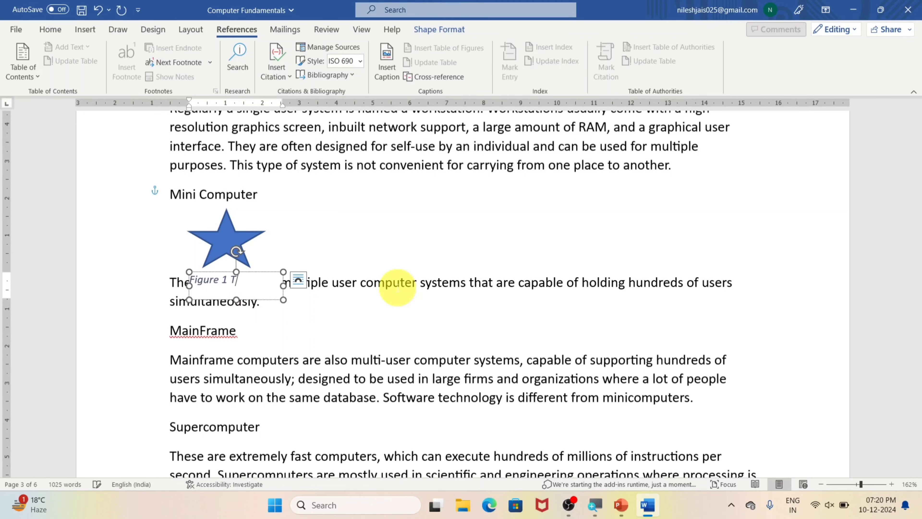
- Replace 'Circle' with 'Gola' in the circle's Figure 2 caption, then scroll back up to the Table of Figures
scroll(691, 282, down, 20)
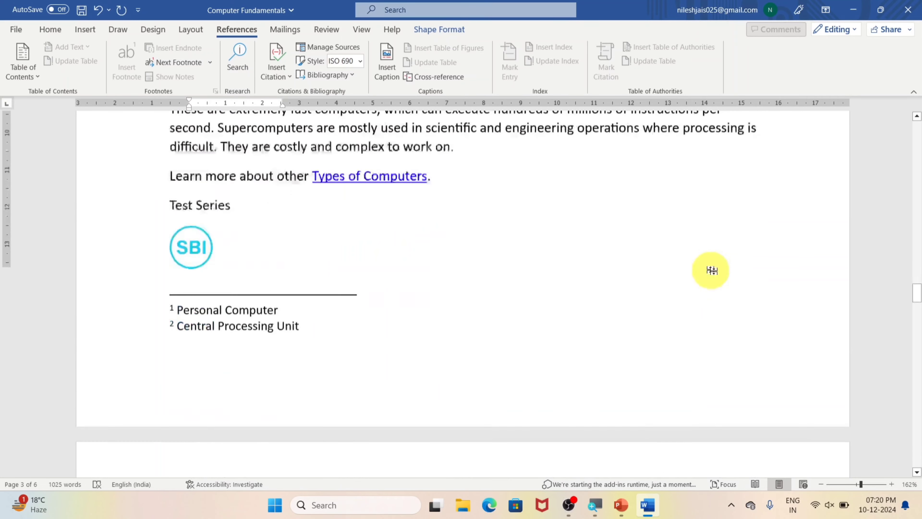
scroll(717, 274, down, 15)
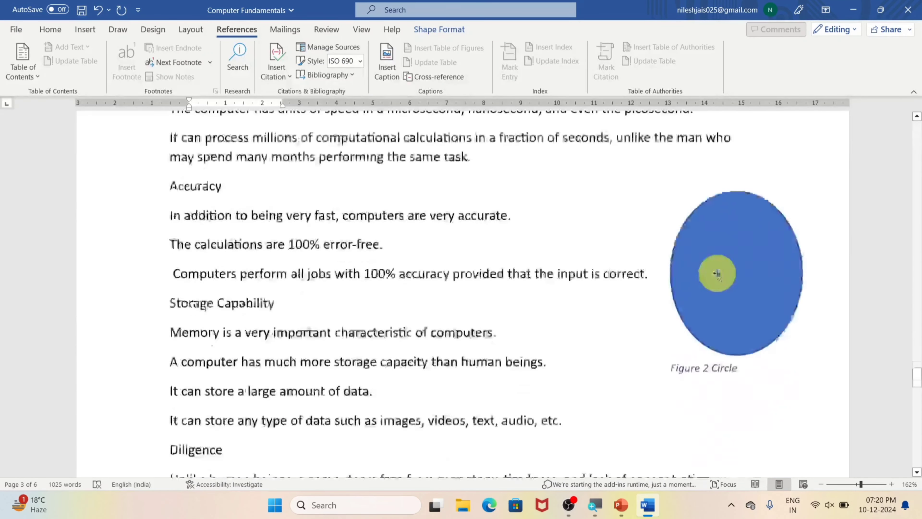
click(735, 272)
click(745, 285)
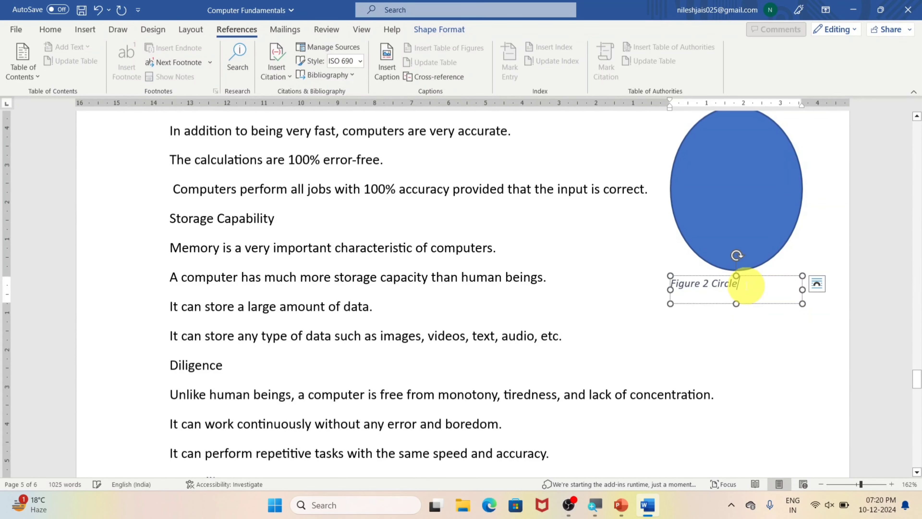
drag(745, 285, 711, 283)
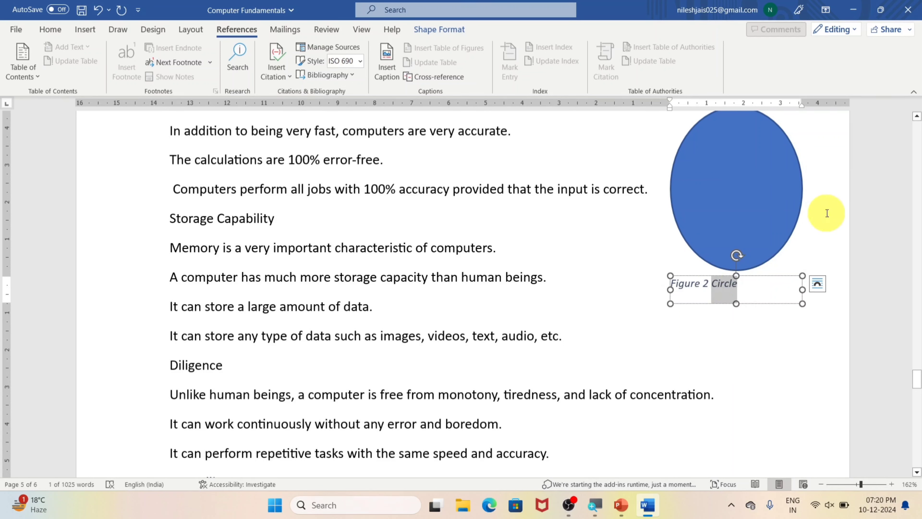
text(Gola)
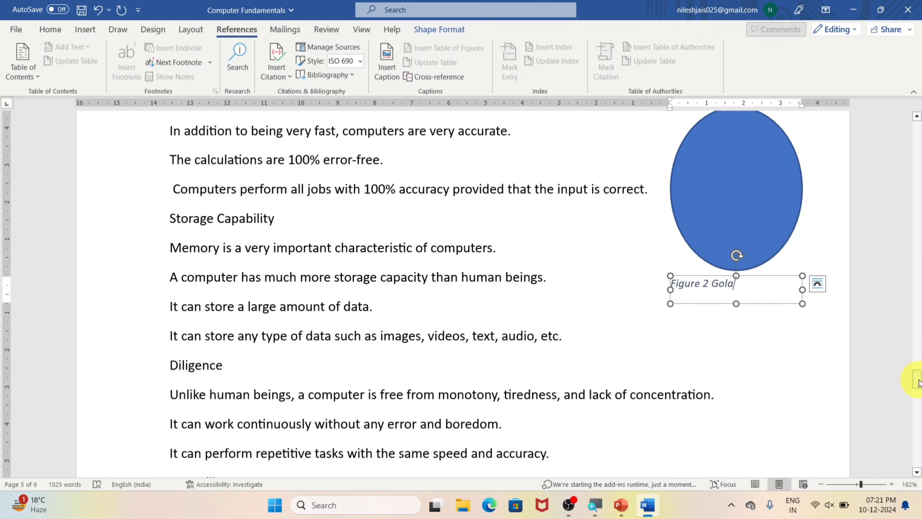
drag(918, 381, 919, 146)
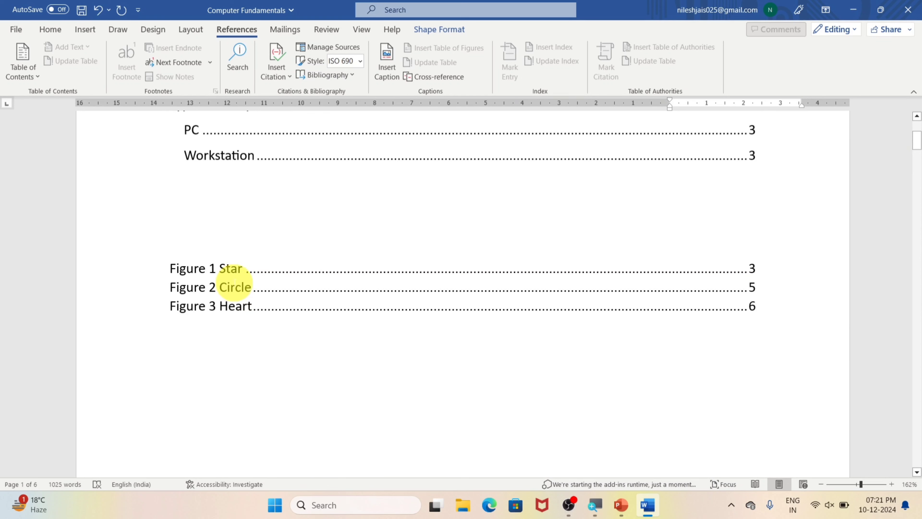
- Update the entire Table of Figures so it shows the Tara and Gola caption names
click(271, 287)
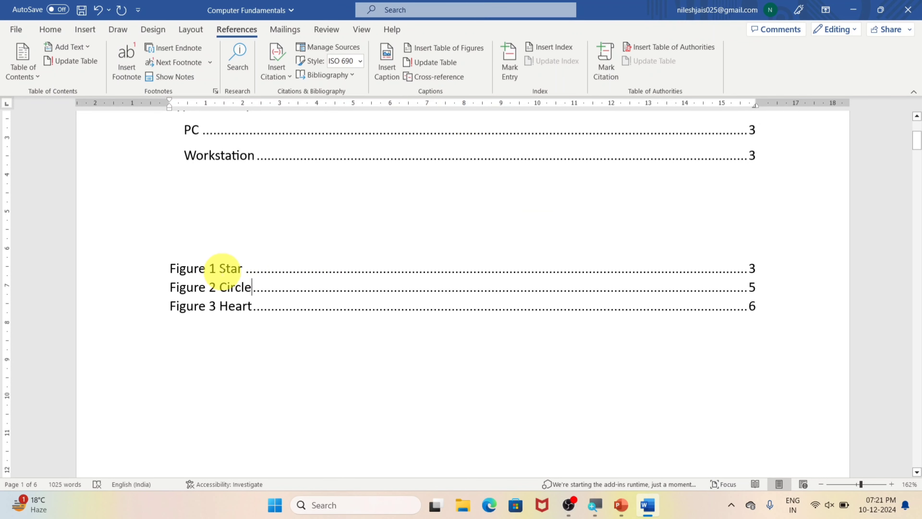
click(437, 62)
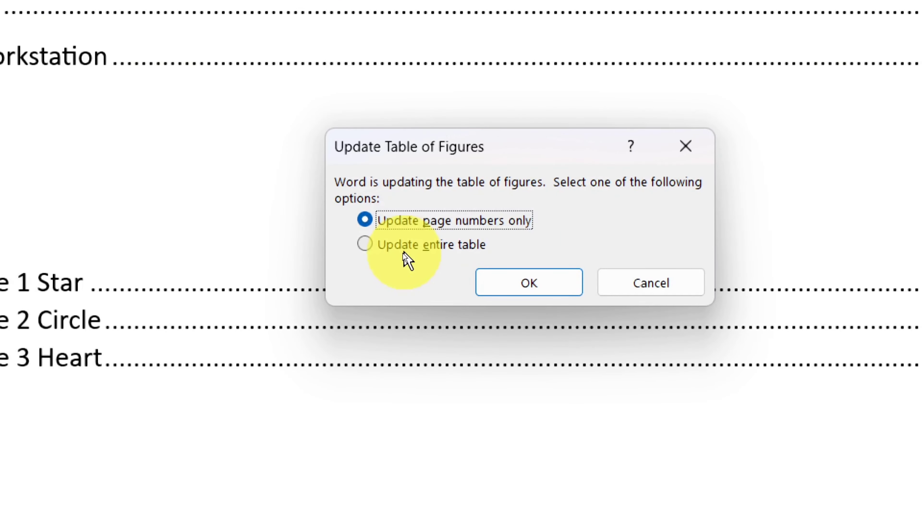
click(403, 253)
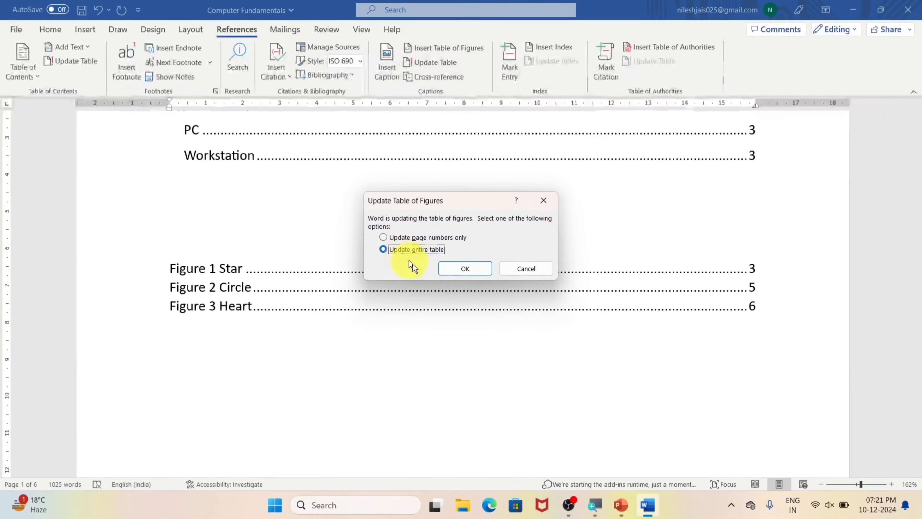
click(506, 288)
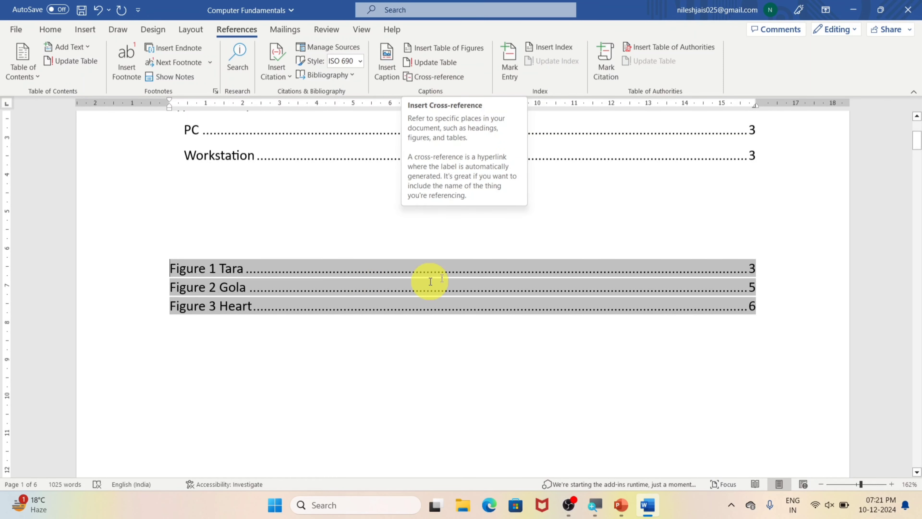
scroll(417, 327, down, 10)
scroll(419, 354, down, 5)
- Select the 'Computer Fundamentals: Basic, Types and More!' heading and open, then cancel, Cross-reference
scroll(403, 350, up, 1)
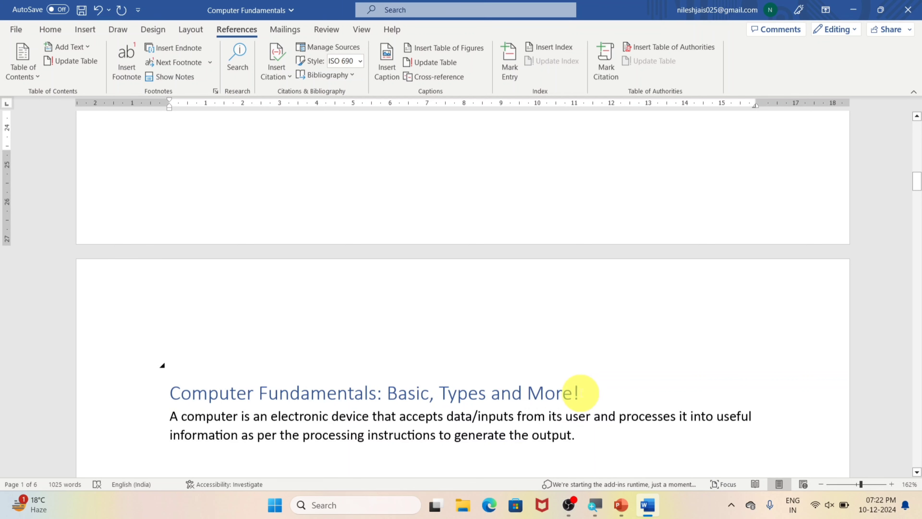
drag(578, 392, 213, 400)
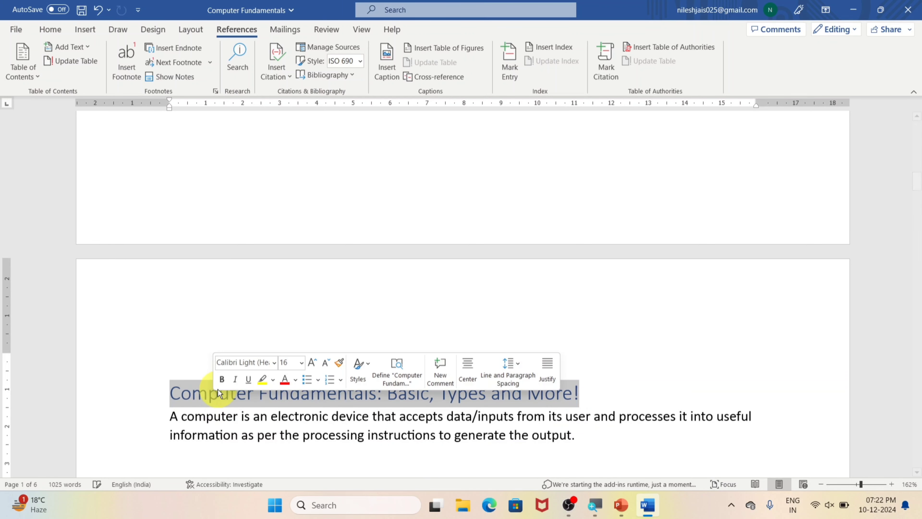
click(432, 77)
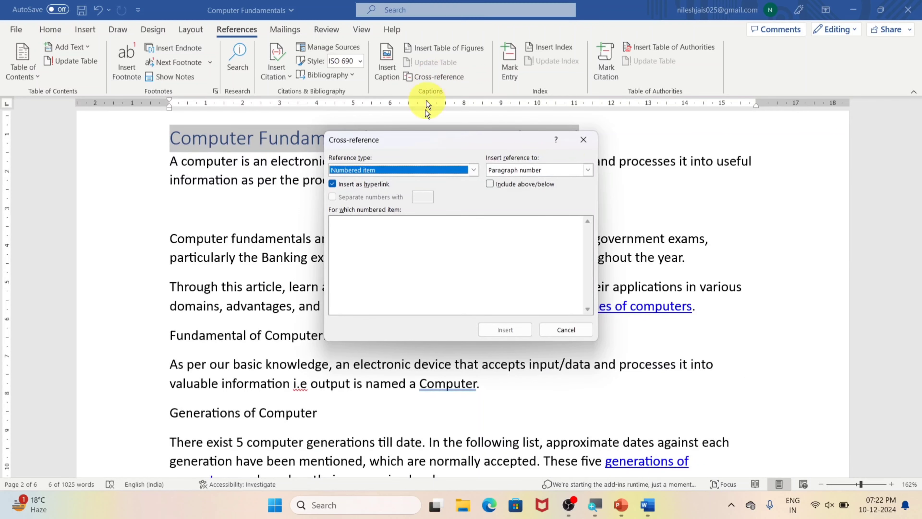
click(583, 141)
- Add a new blank line below the Figure 3 Heart entry in the Table of Figures
scroll(532, 204, up, 10)
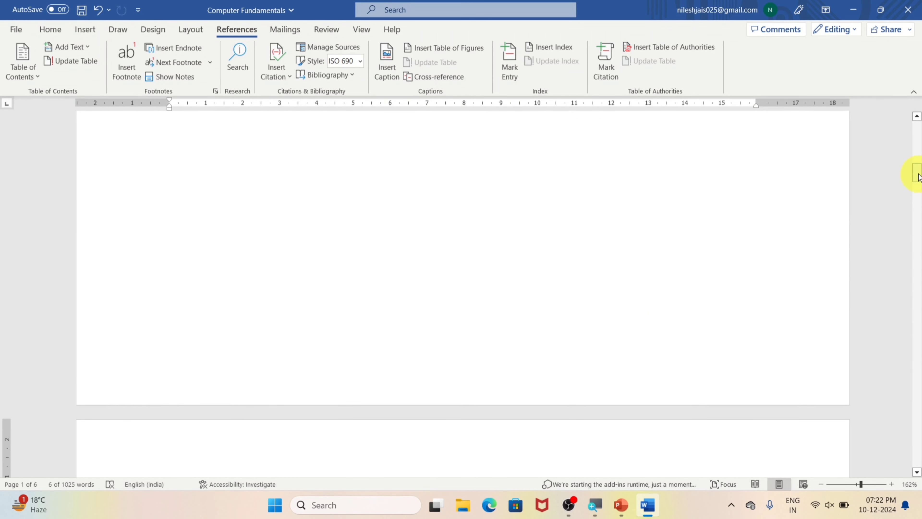
drag(917, 174, 917, 141)
scroll(491, 356, down, 5)
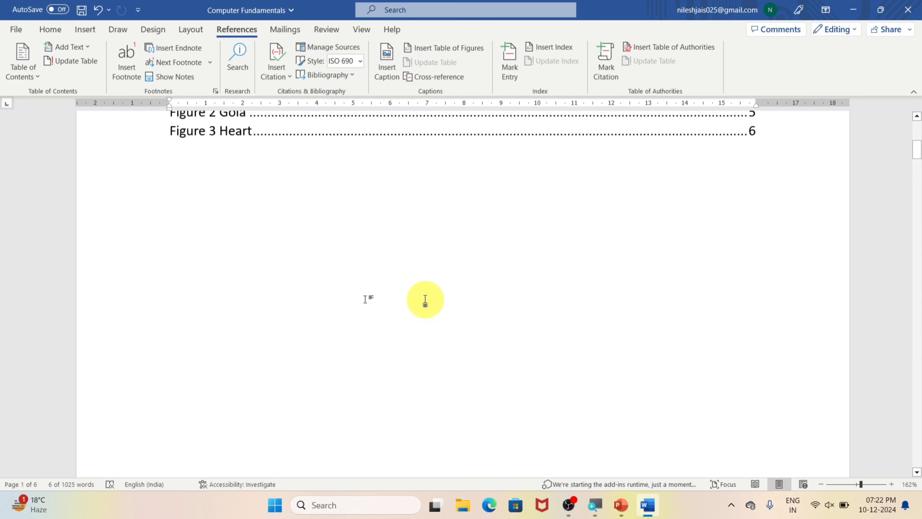
click(249, 245)
key(Return)
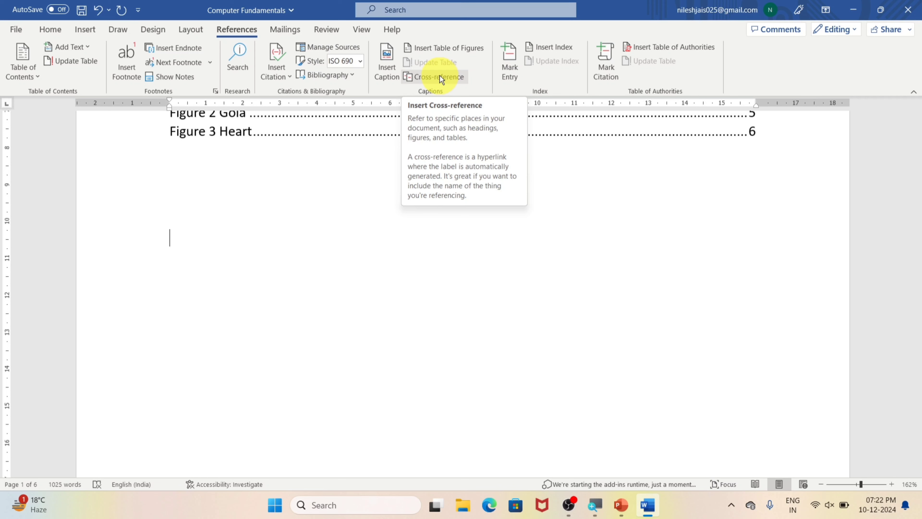
- Browse the Heading, Footnote, Endnote and Figure reference types in the Cross-reference dialog
click(439, 76)
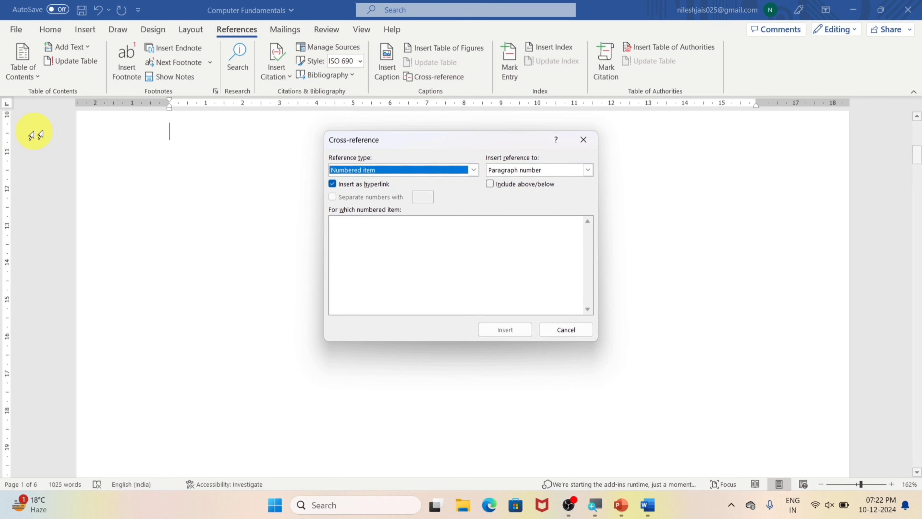
click(474, 172)
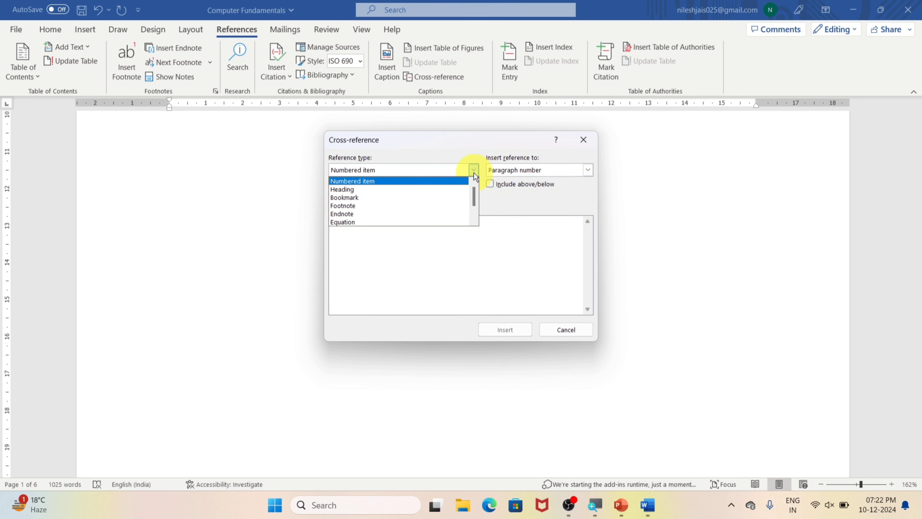
click(356, 189)
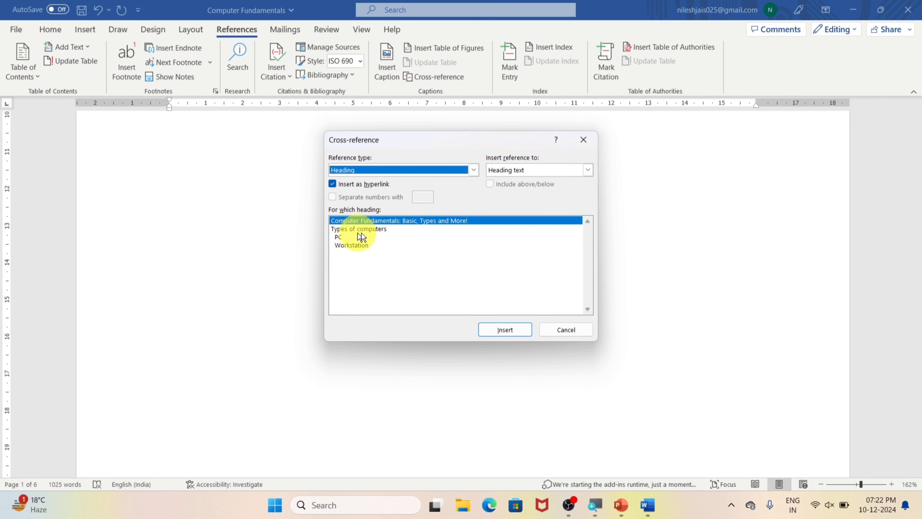
click(474, 171)
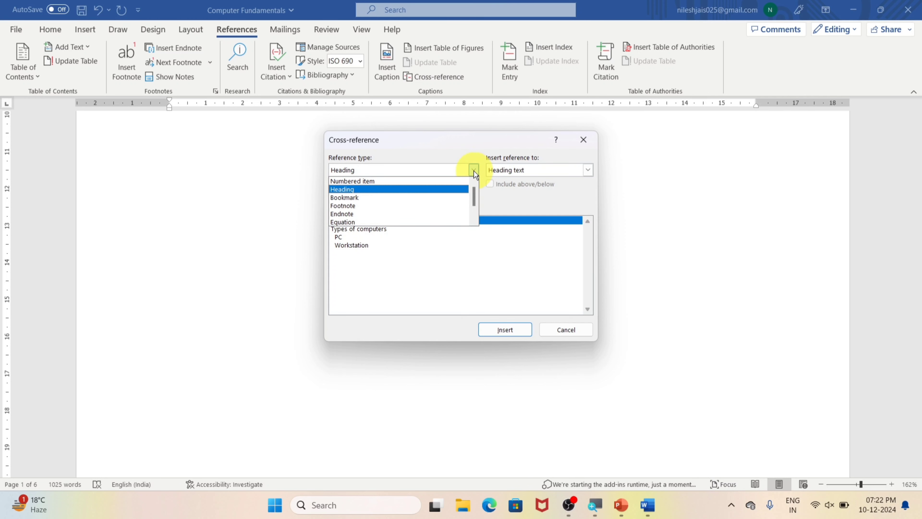
click(390, 206)
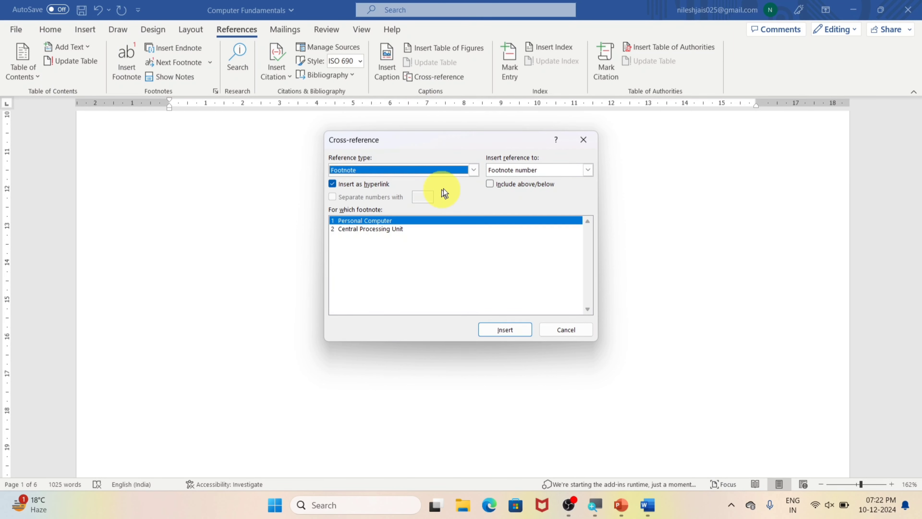
click(469, 173)
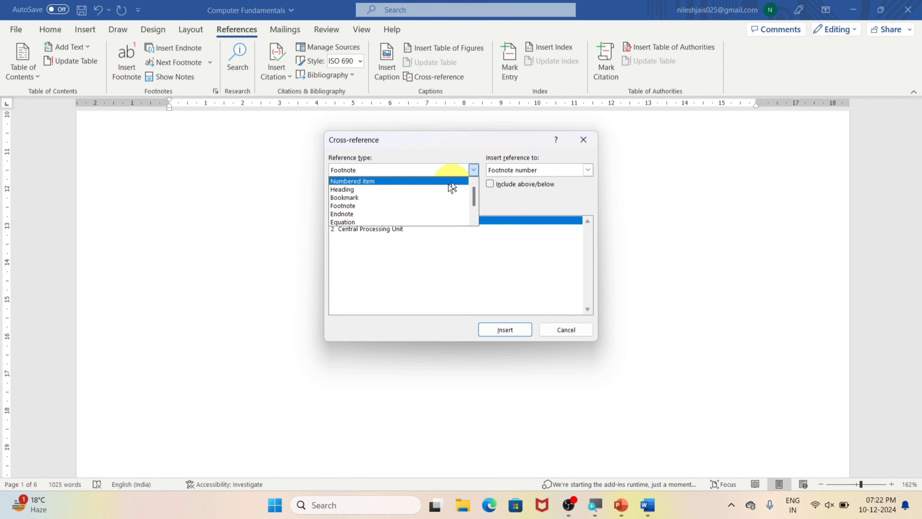
click(379, 213)
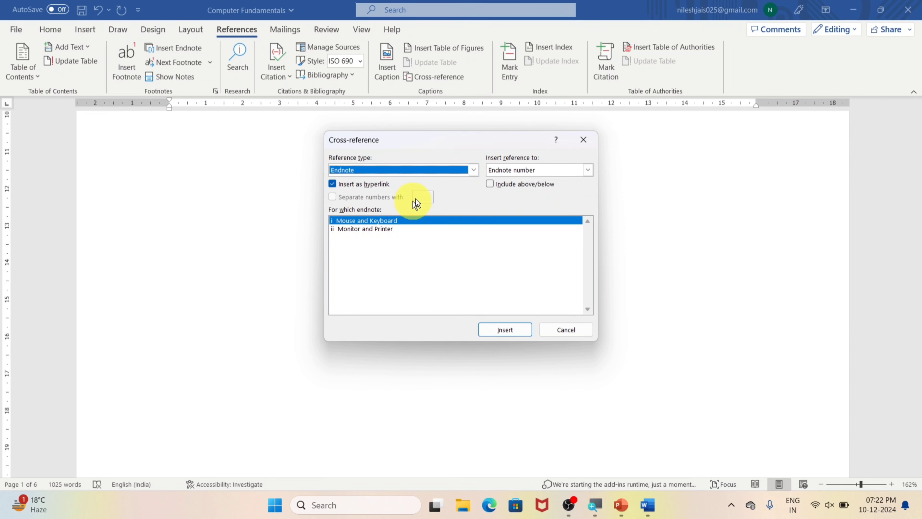
click(474, 171)
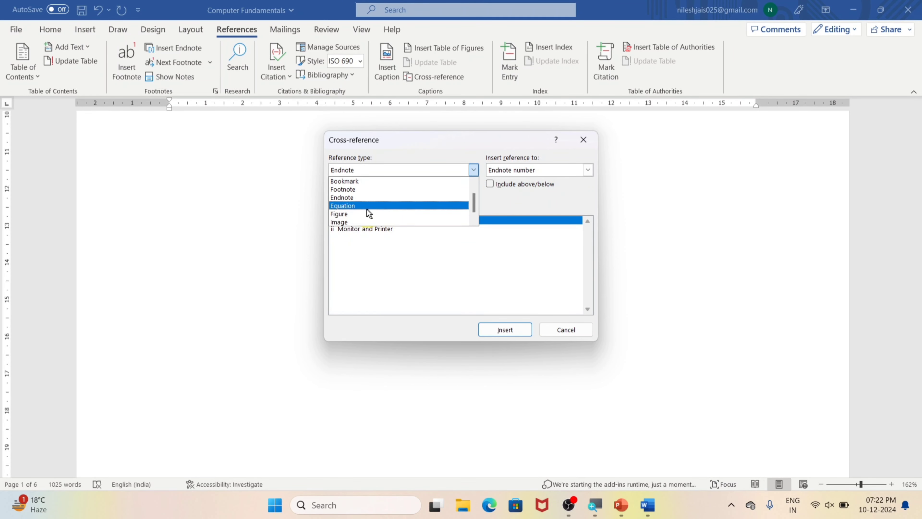
click(365, 214)
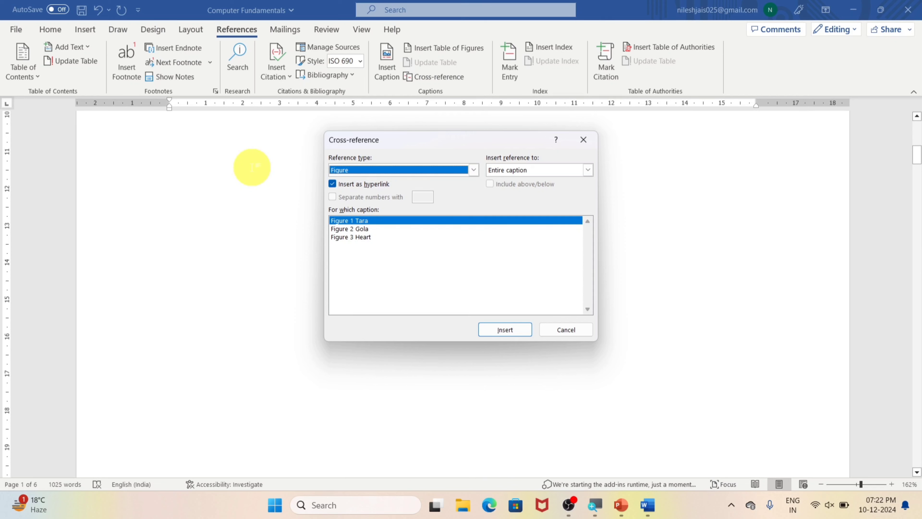
- Insert a cross-reference to the 'Types of computers' heading
click(474, 170)
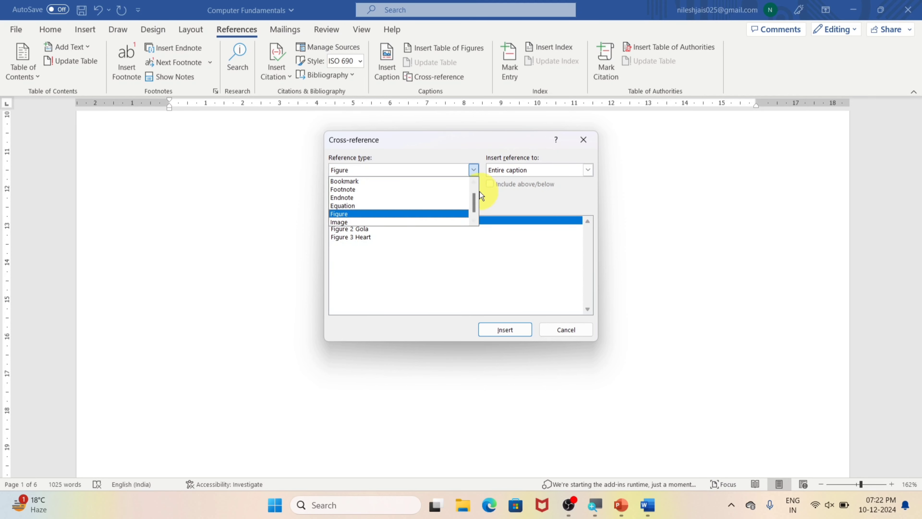
drag(473, 202, 474, 184)
click(343, 192)
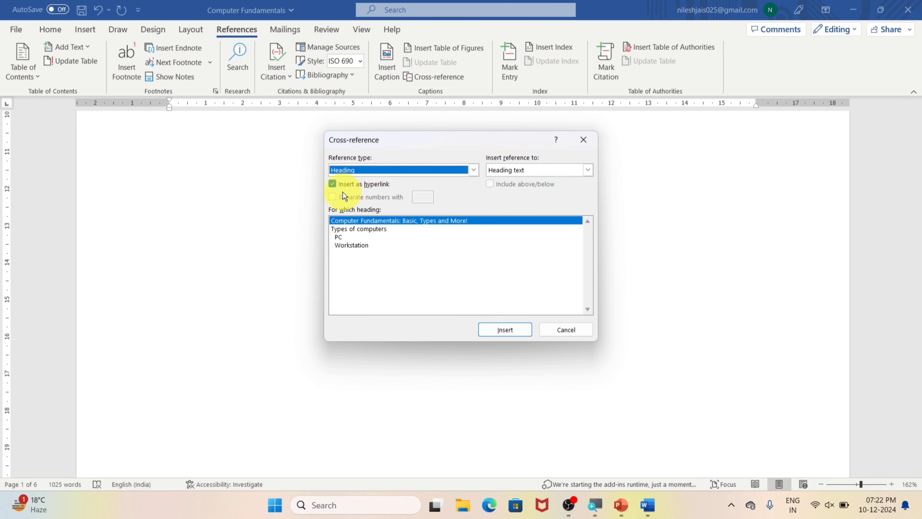
click(352, 228)
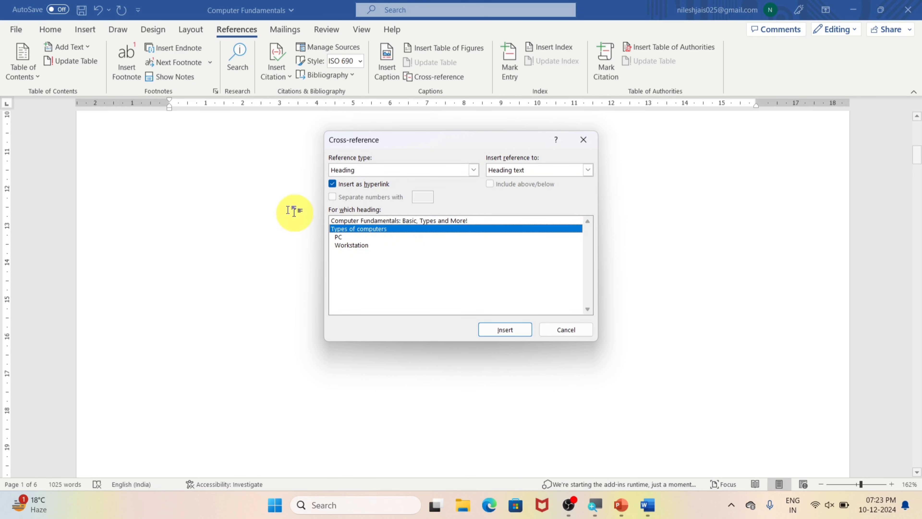
click(514, 332)
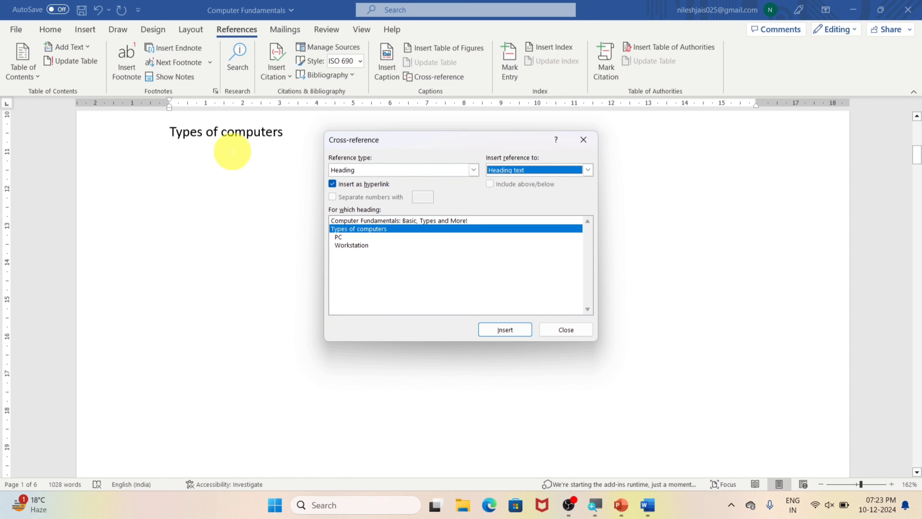
click(559, 329)
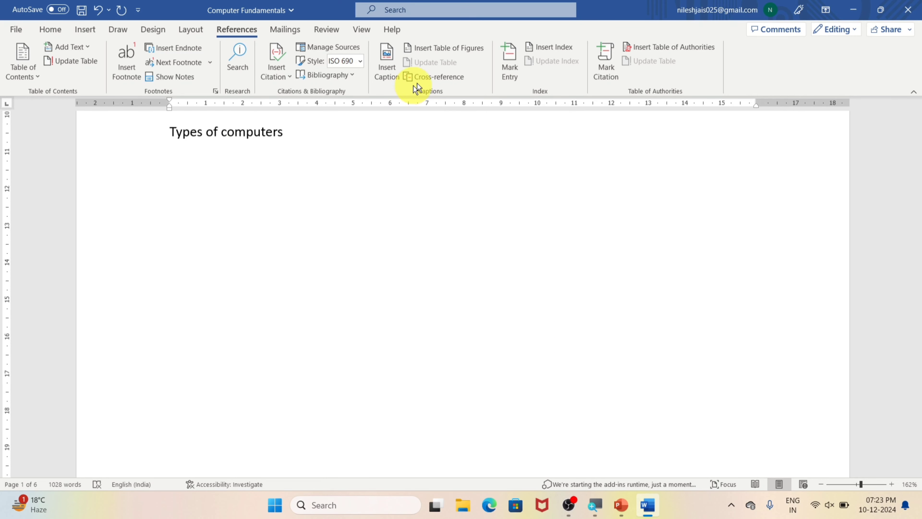
- Insert a cross-reference to footnote 1 (Personal Computer)
click(434, 77)
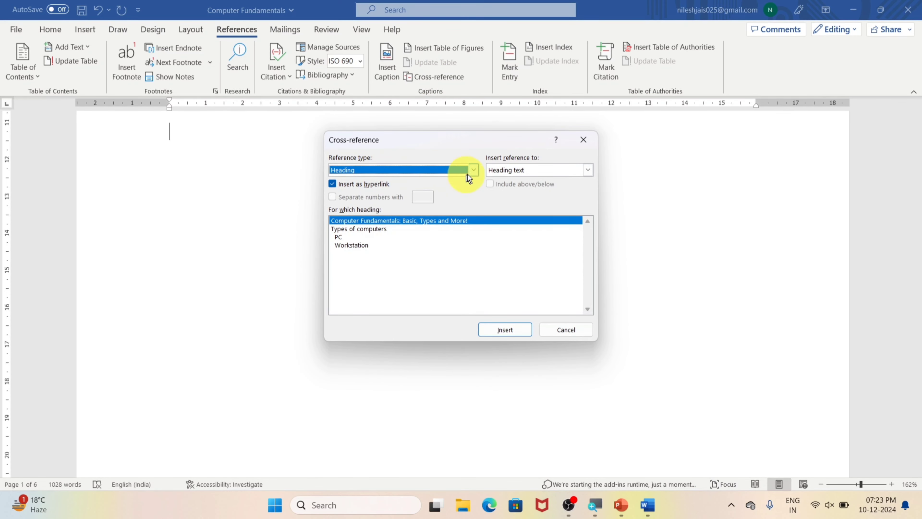
click(473, 169)
click(375, 197)
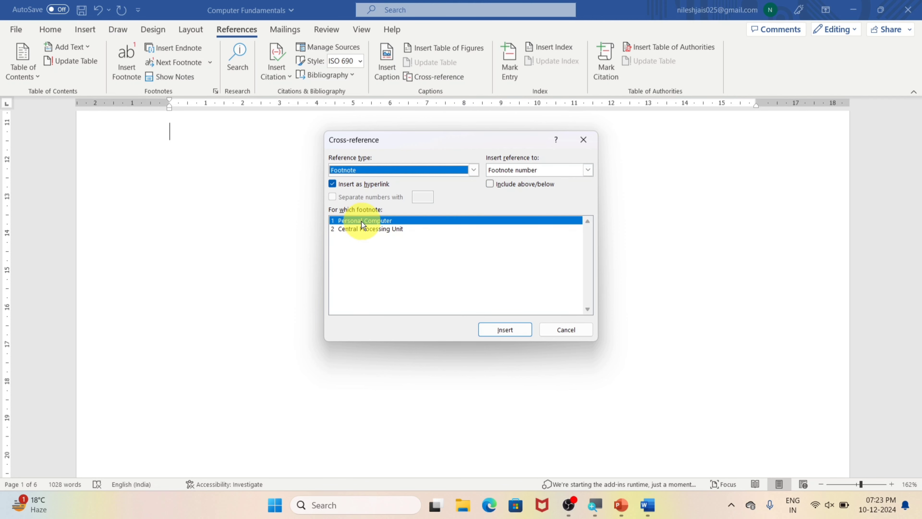
click(503, 331)
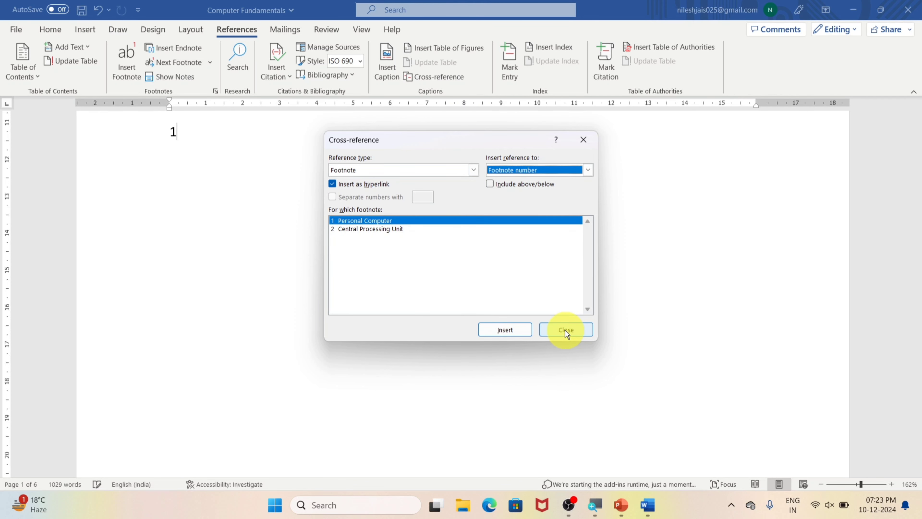
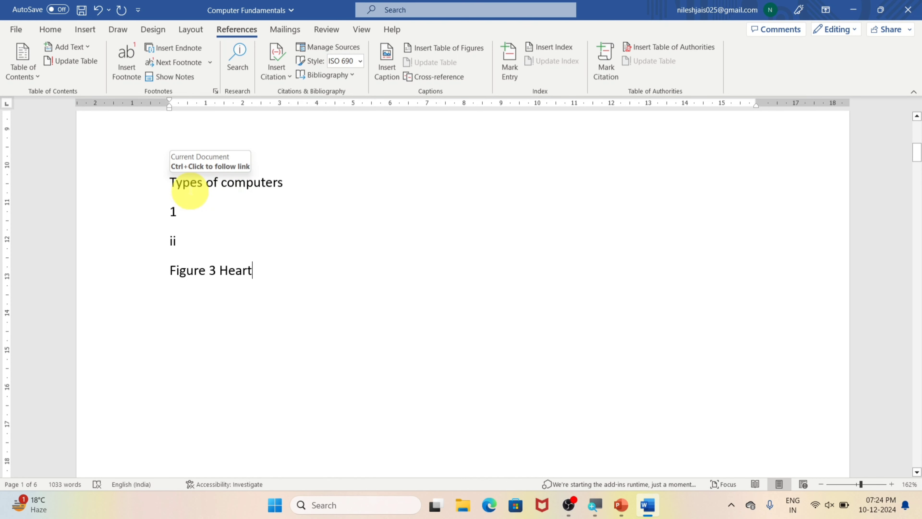
- Test the 'Types of computers' and footnote 1 cross-references, returning to the list after each
ctrl+click(232, 193)
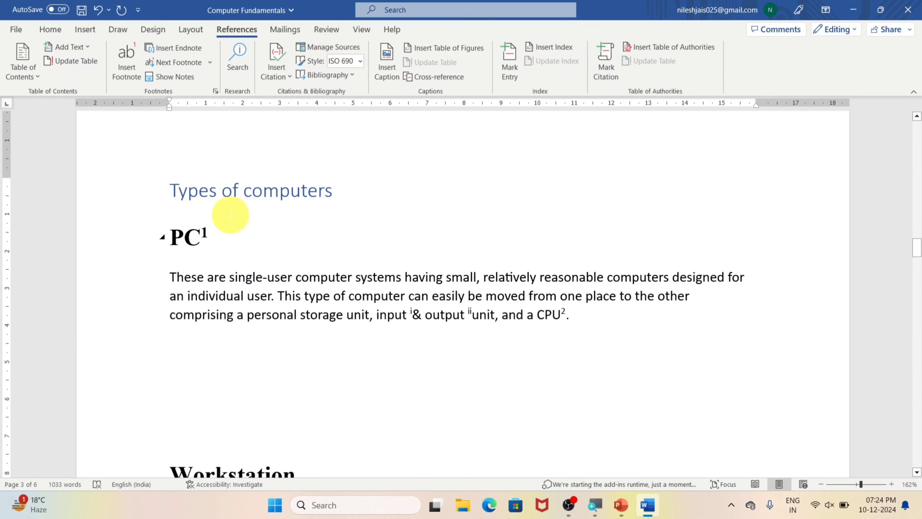
drag(917, 251, 917, 131)
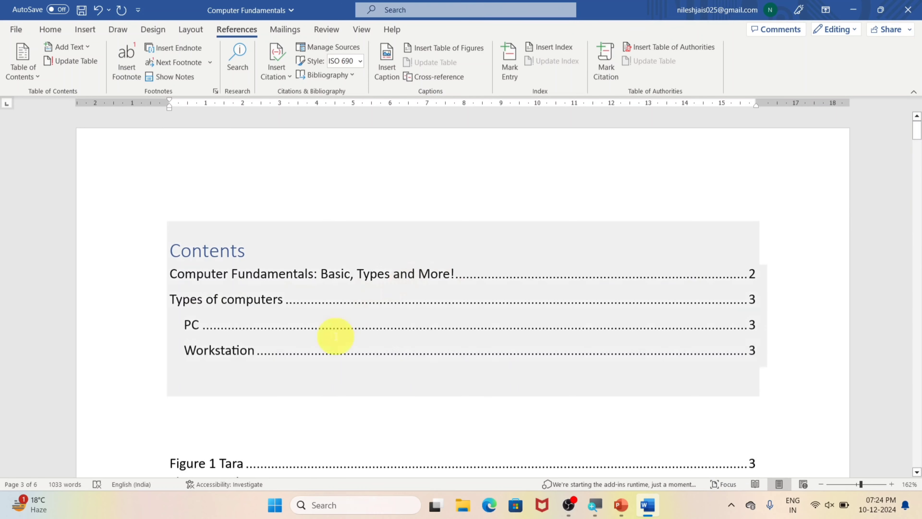
scroll(335, 335, down, 10)
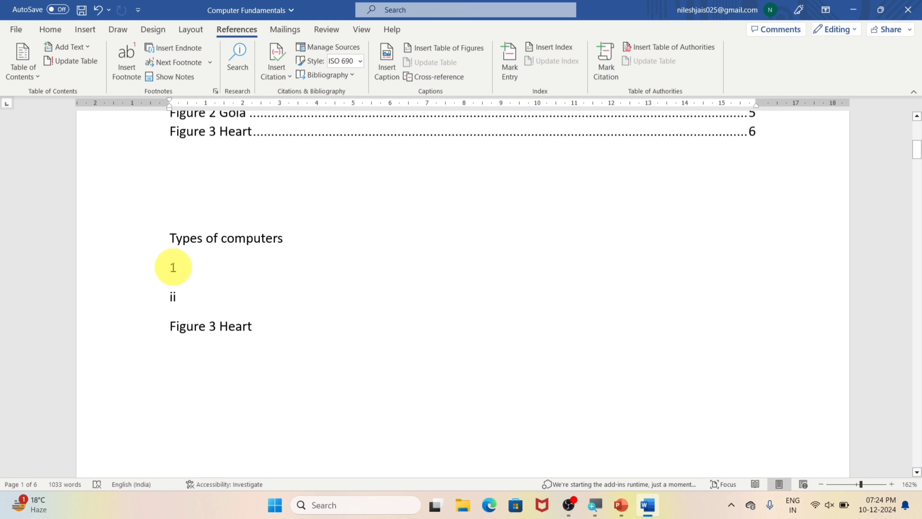
ctrl+click(173, 271)
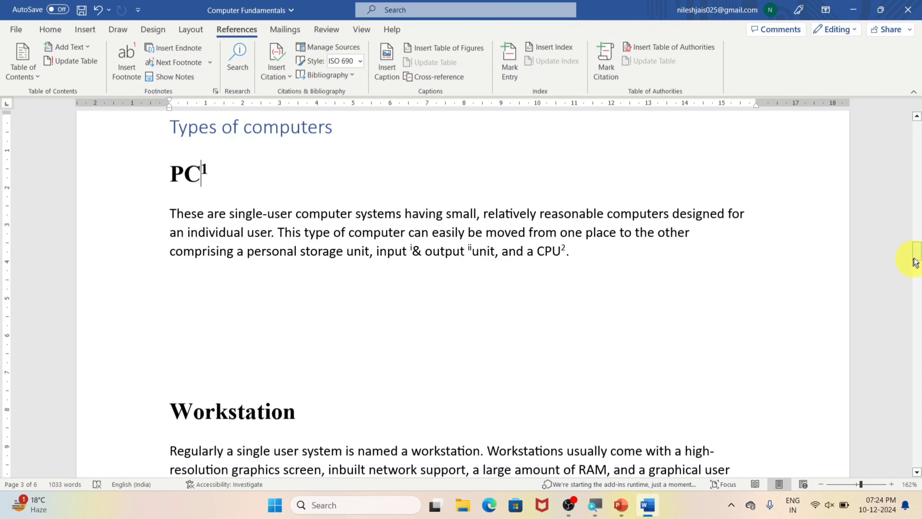
drag(916, 256, 920, 41)
scroll(286, 320, down, 10)
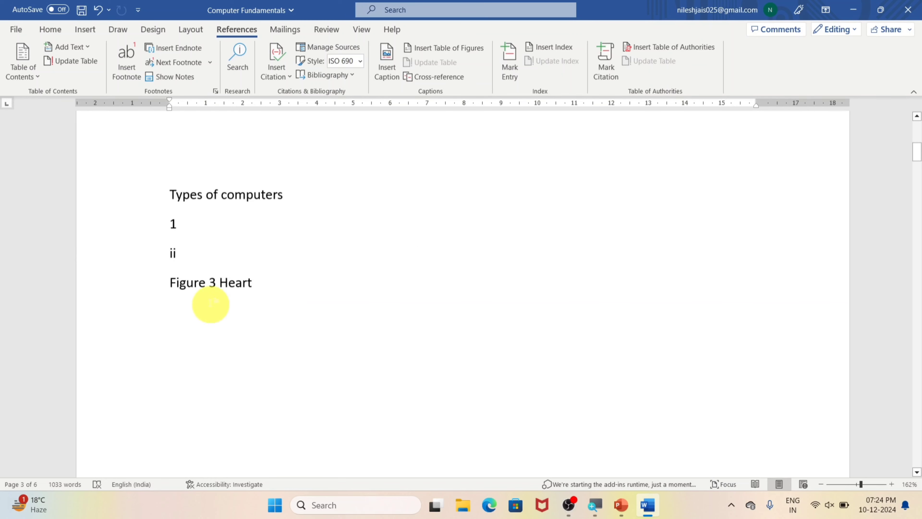
- Test the note ii cross-reference, then follow Figure 3 Heart to the captioned heart shape
ctrl+click(173, 254)
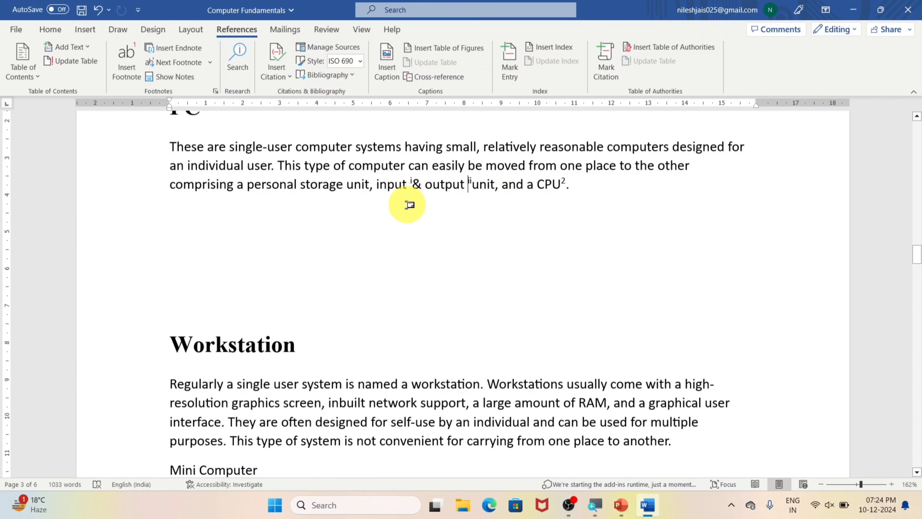
drag(918, 255, 920, 74)
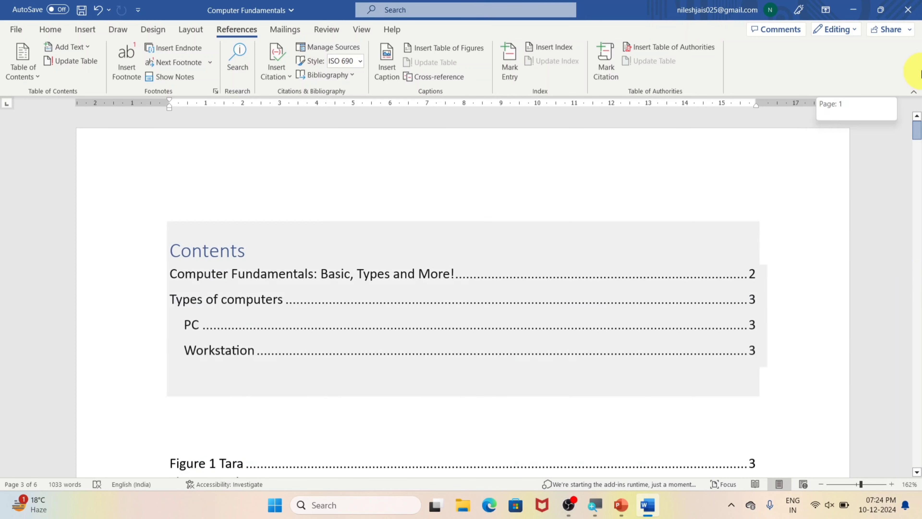
scroll(167, 283, down, 10)
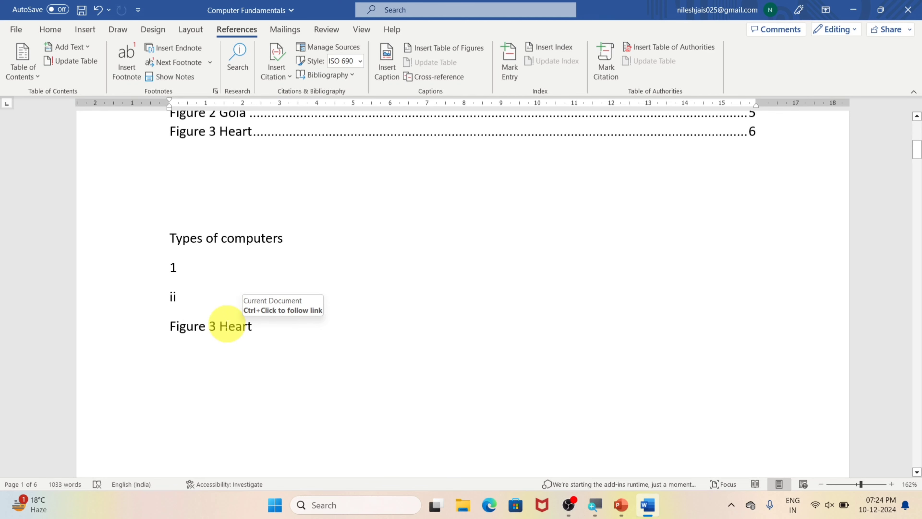
ctrl+click(227, 327)
scroll(636, 251, up, 3)
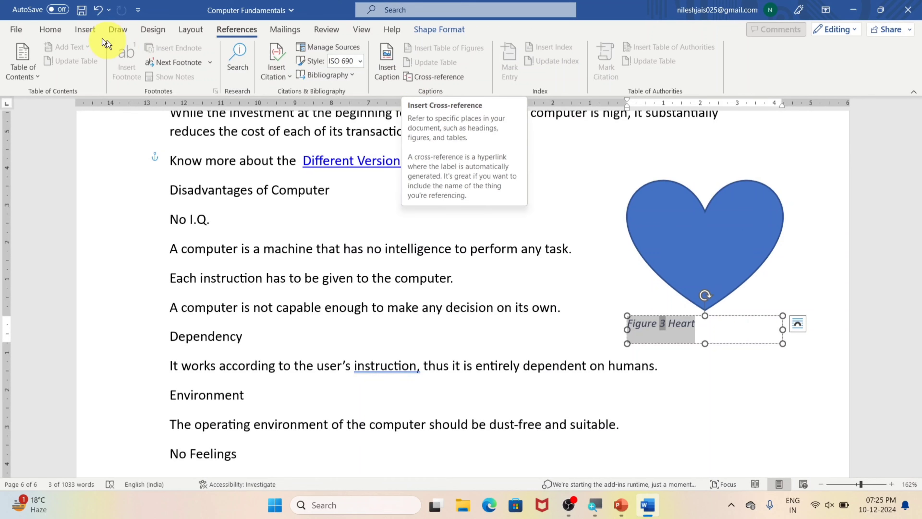
- Deselect the heart caption and scroll back to page 3's Mainframe and Supercomputer sections
click(85, 29)
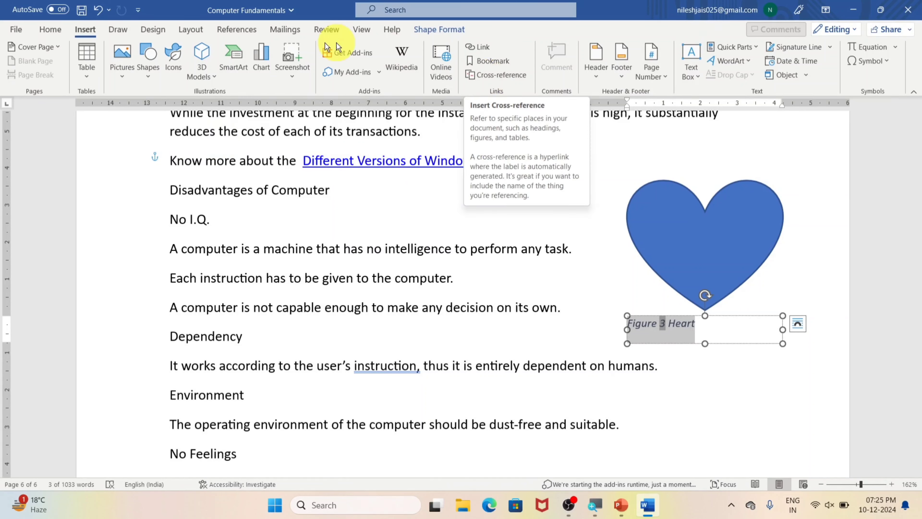
click(248, 28)
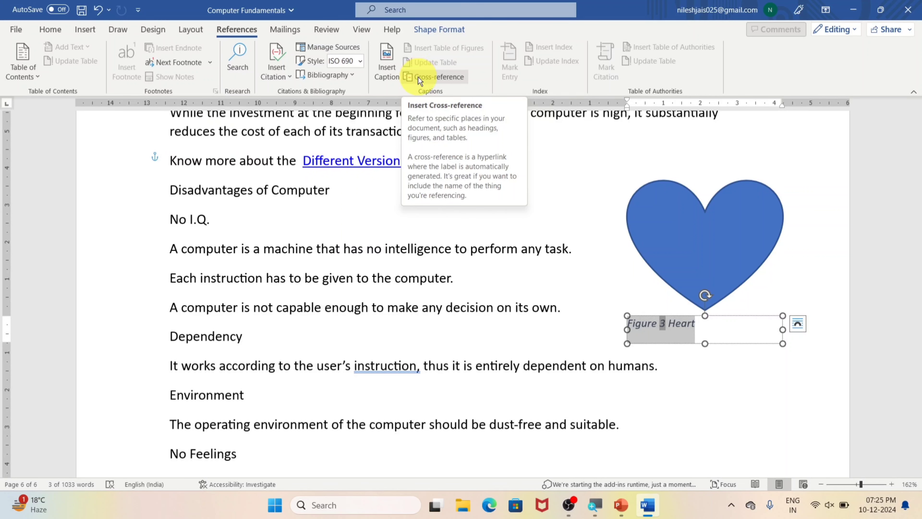
click(490, 187)
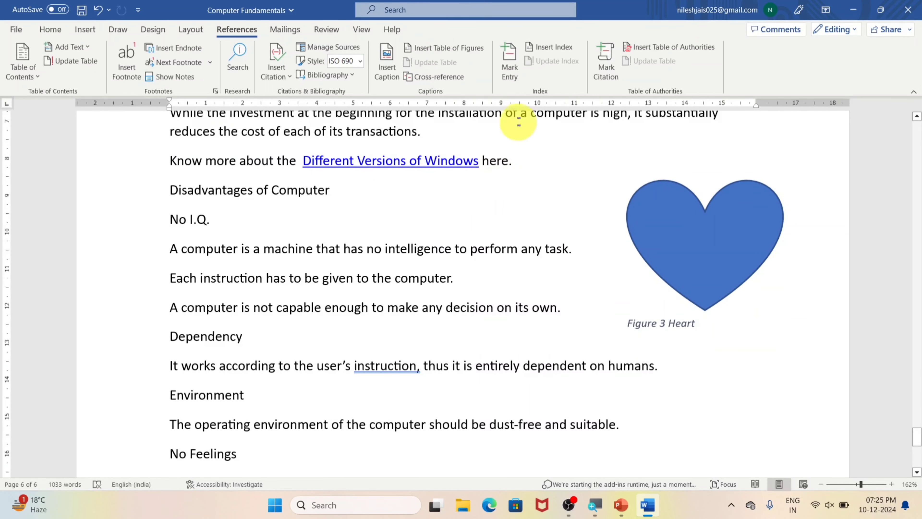
scroll(519, 120, up, 2)
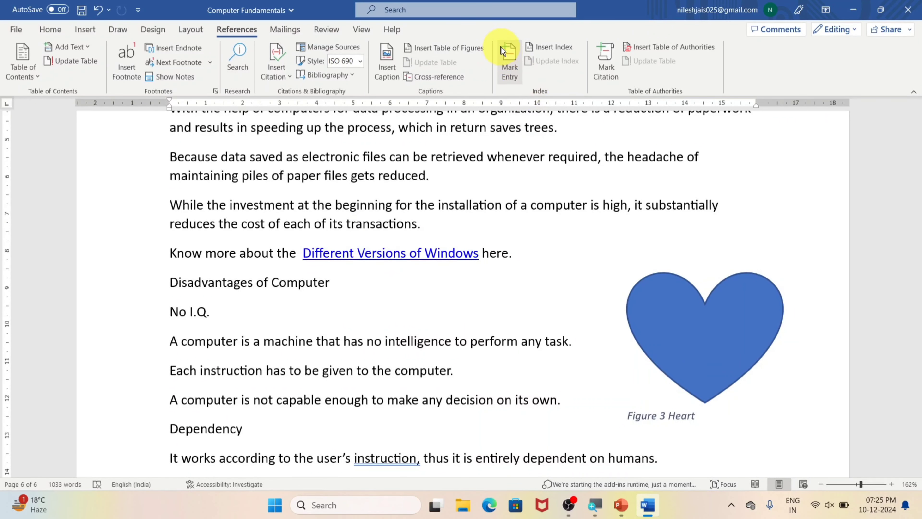
scroll(829, 257, up, 4)
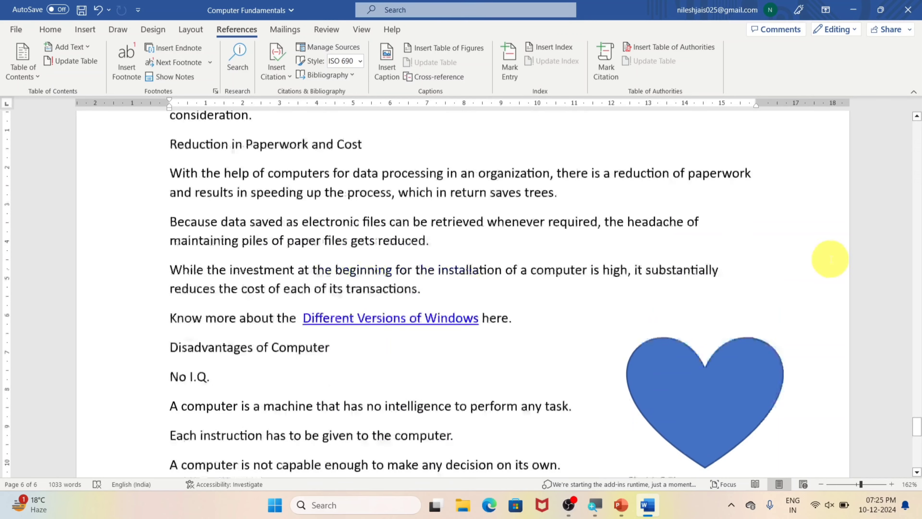
drag(917, 418, 918, 282)
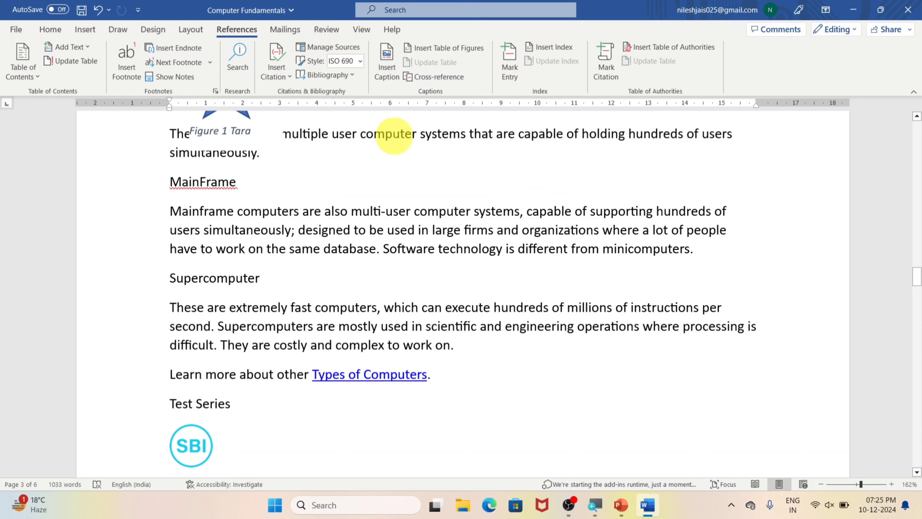
- Mark 'computer' as an index entry with subentry 'Micro computer'
double_click(393, 135)
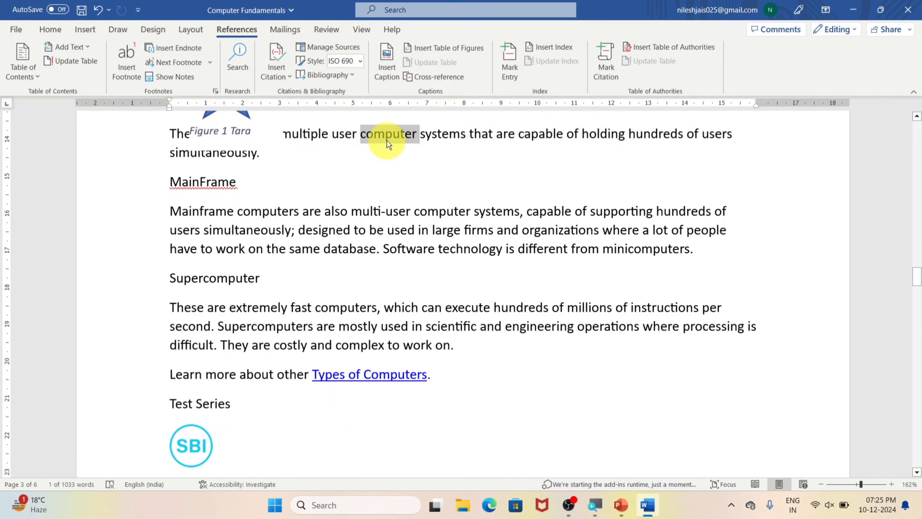
click(509, 61)
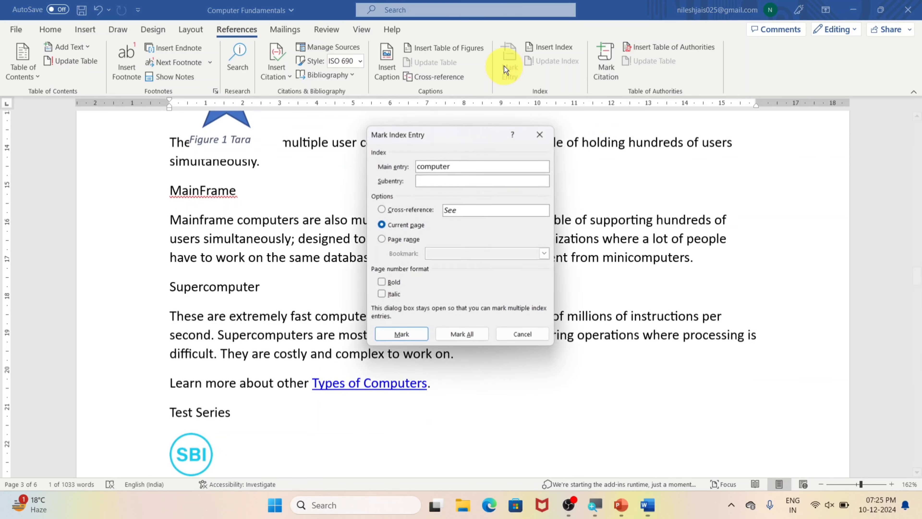
click(436, 180)
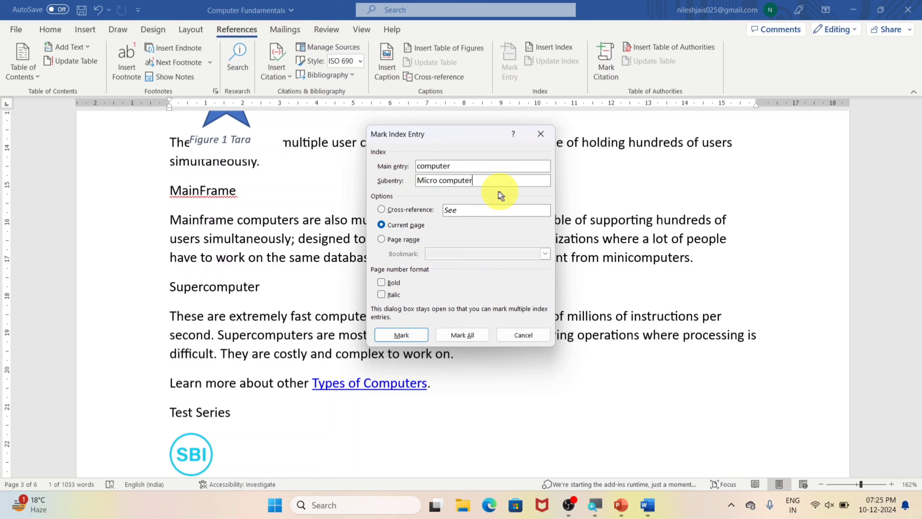
click(401, 335)
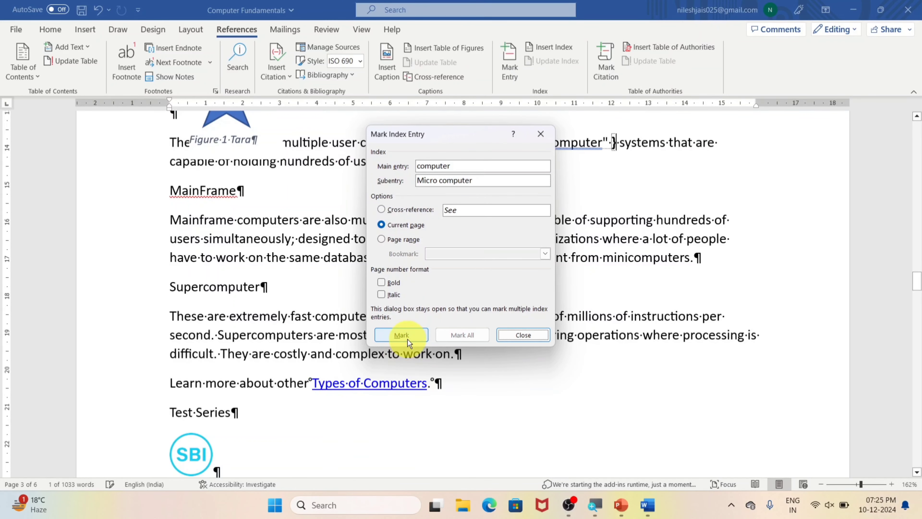
click(523, 334)
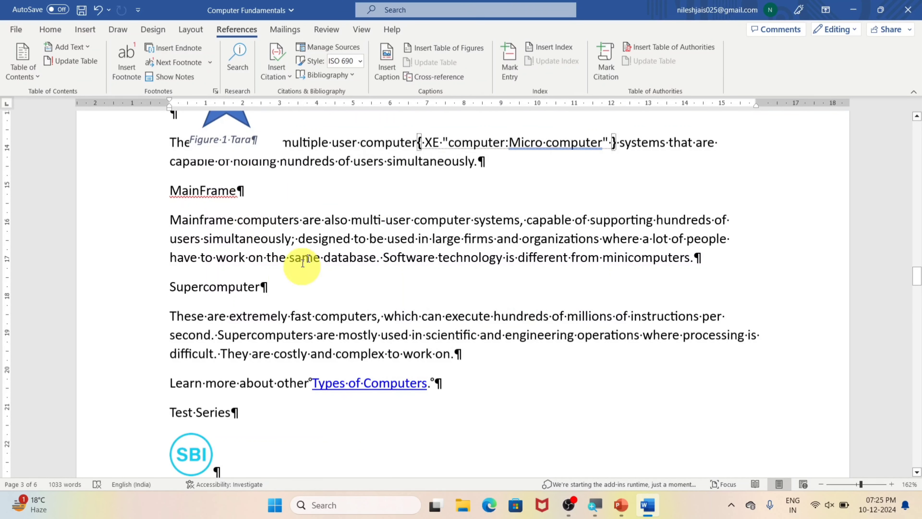
- Hide formatting marks again and scroll down to the Advantages of Computer section
click(56, 29)
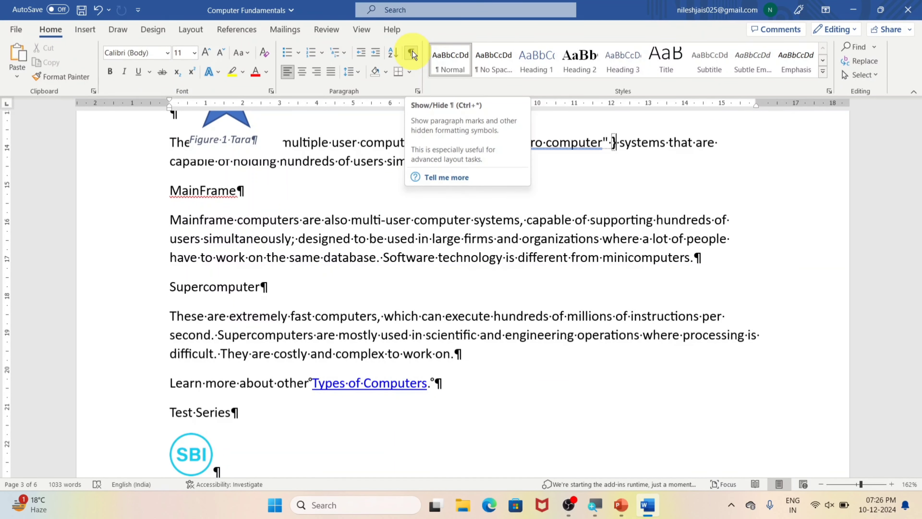
click(411, 54)
scroll(607, 247, down, 10)
scroll(608, 247, down, 15)
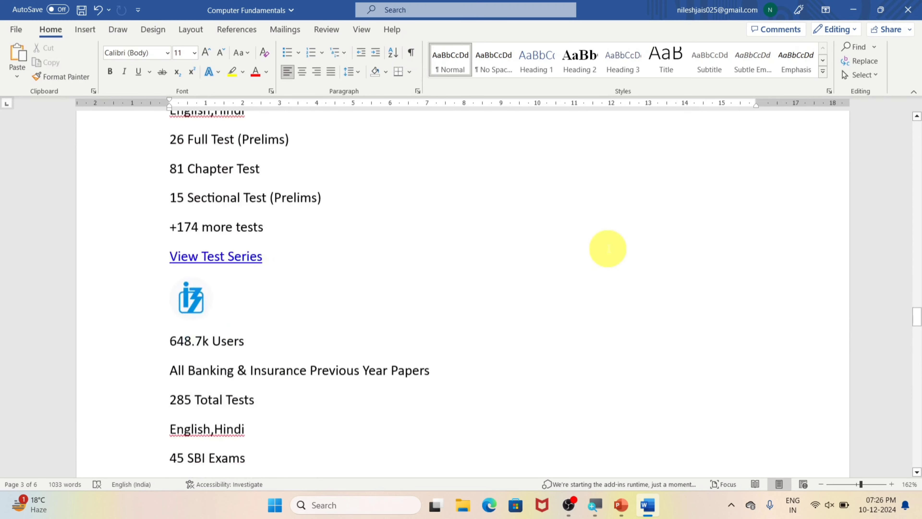
scroll(608, 247, down, 5)
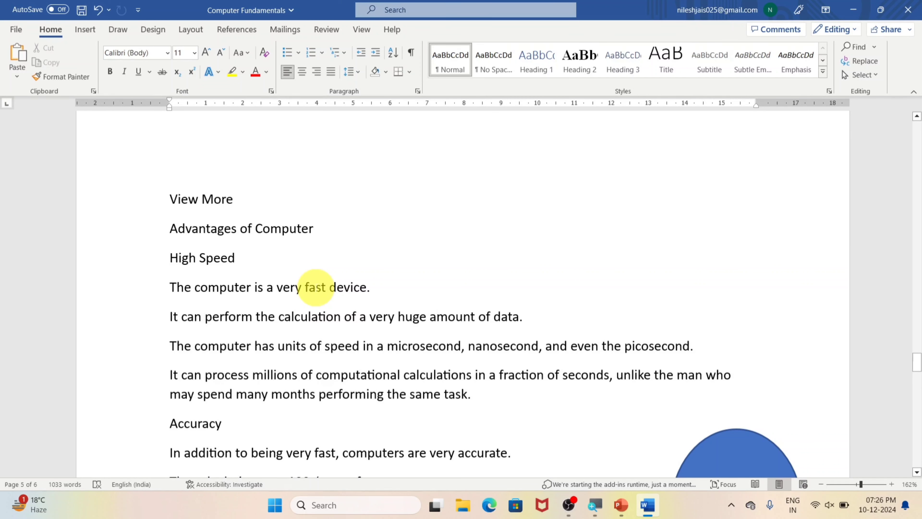
- Mark 'fast' as an index entry with subentry 'Slow', then hide formatting marks
double_click(315, 287)
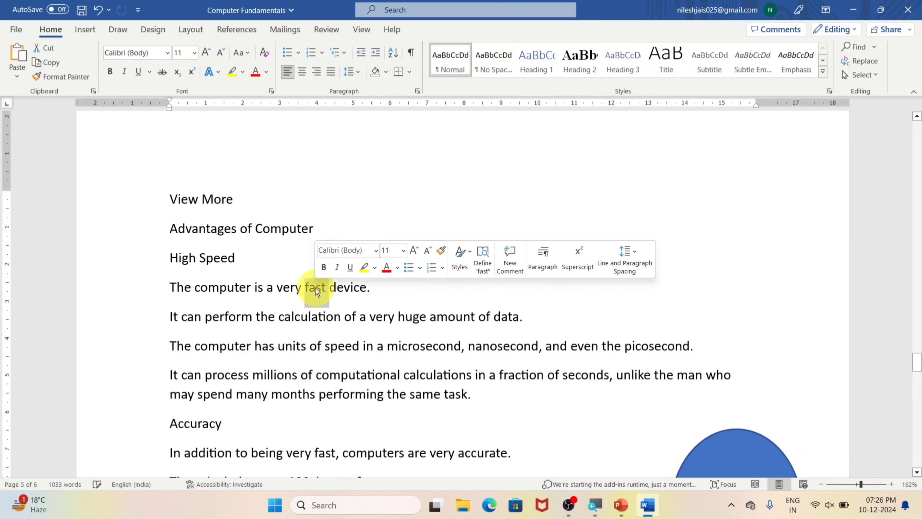
click(231, 30)
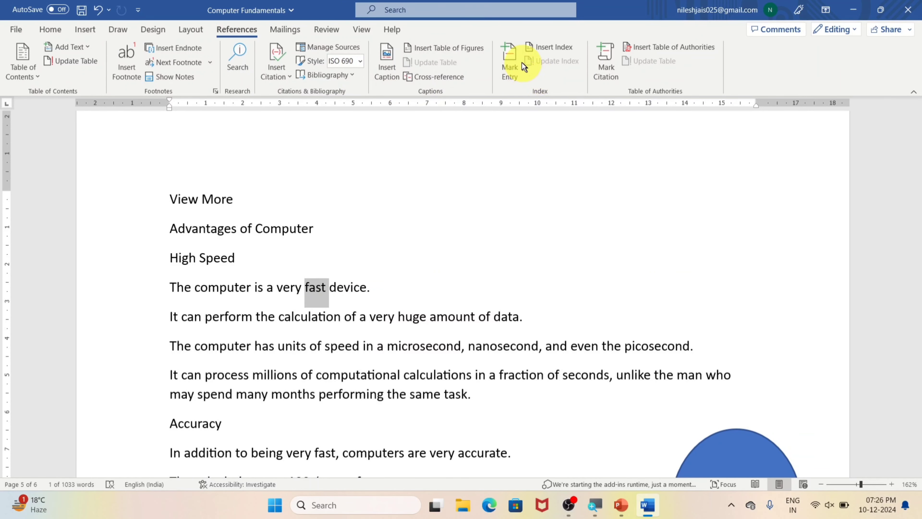
click(515, 56)
click(431, 180)
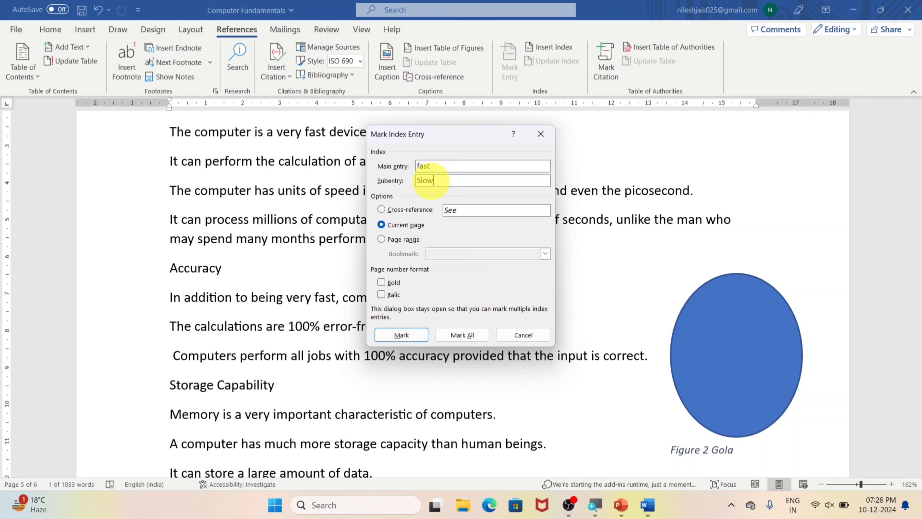
click(405, 336)
click(525, 335)
click(50, 29)
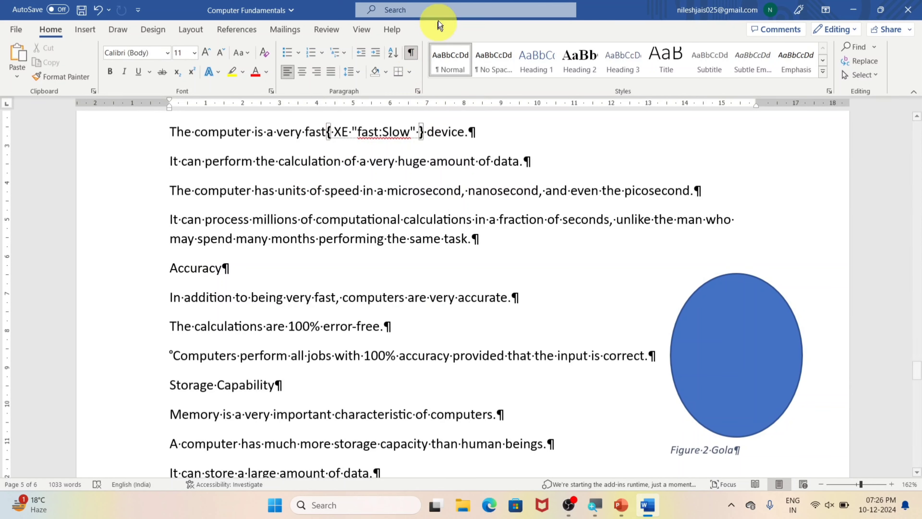
click(411, 52)
scroll(421, 287, down, 15)
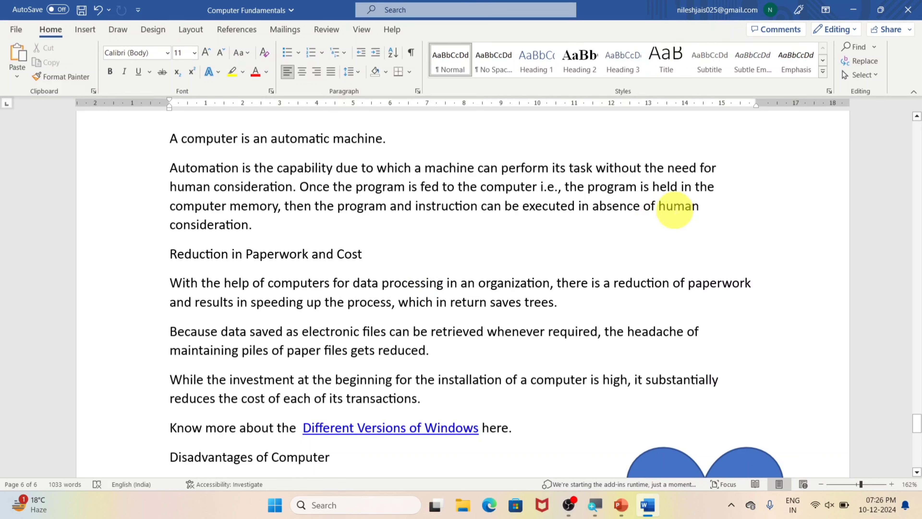
- Mark 'human' as an index entry with subentry 'man and woman'
double_click(675, 207)
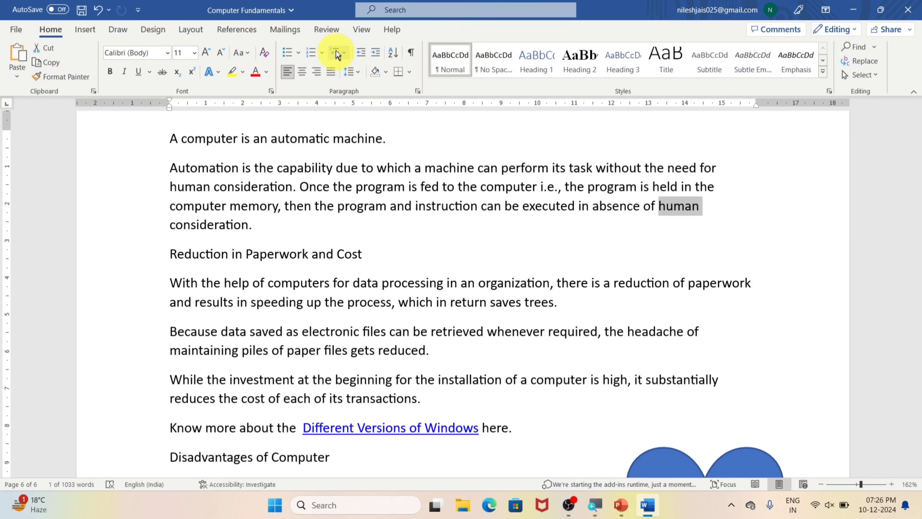
click(232, 30)
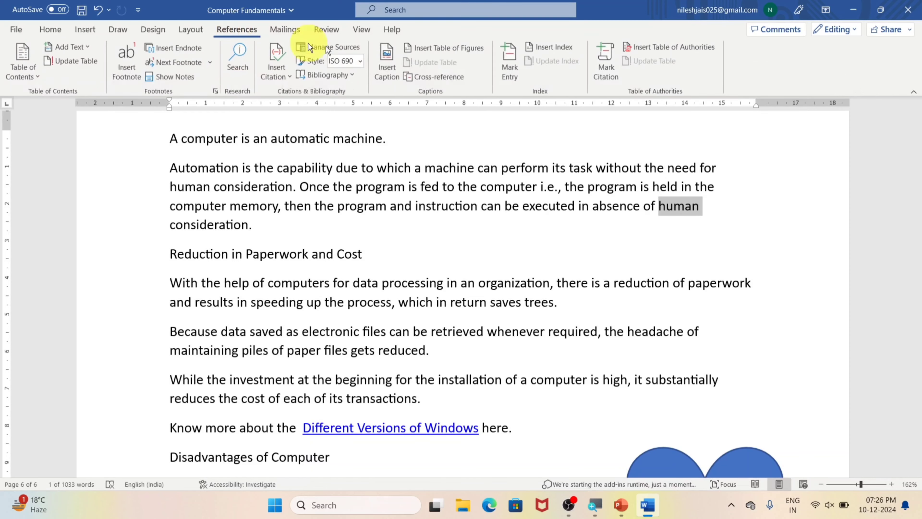
click(501, 59)
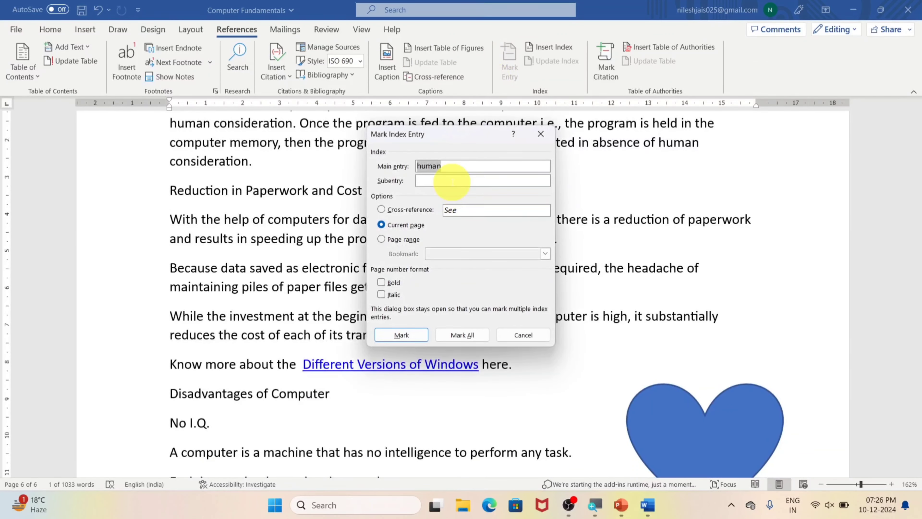
click(452, 180)
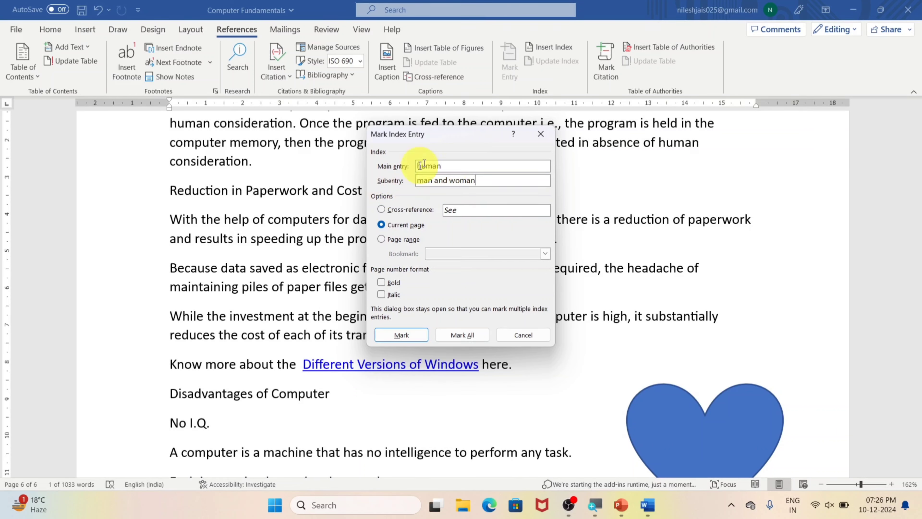
click(401, 335)
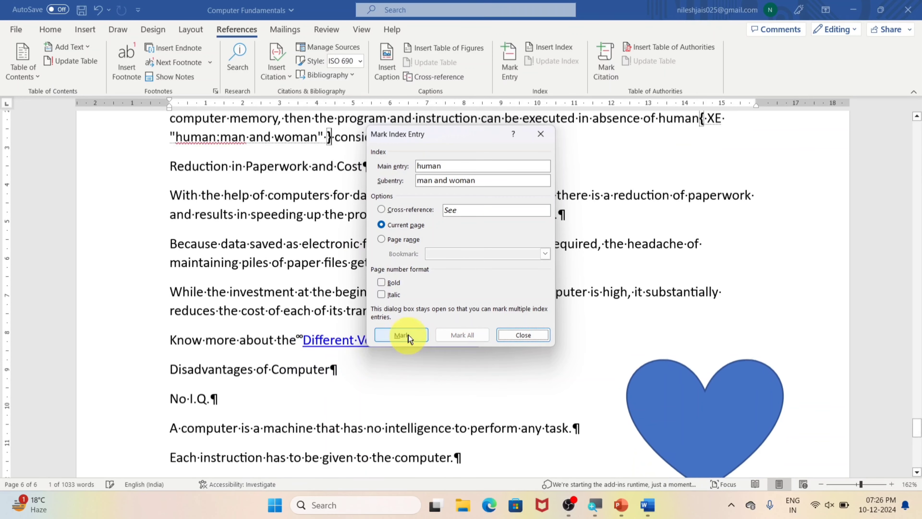
click(531, 335)
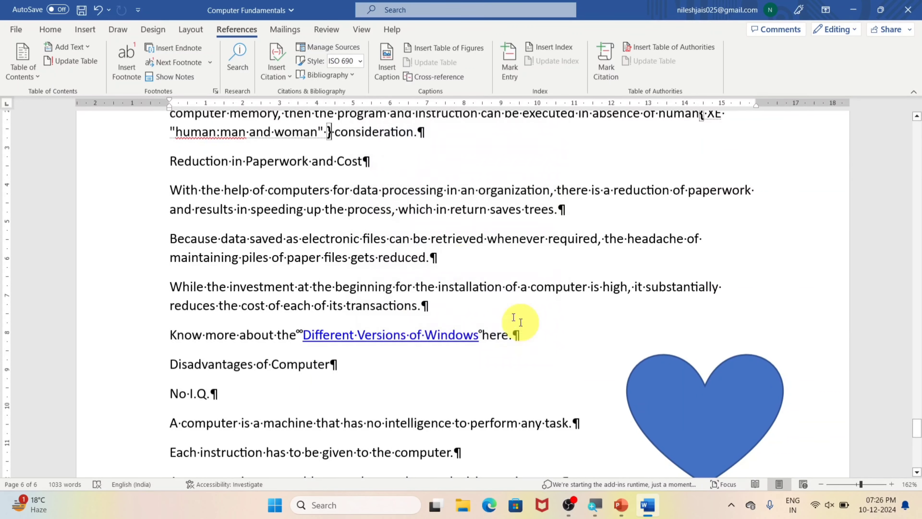
click(50, 29)
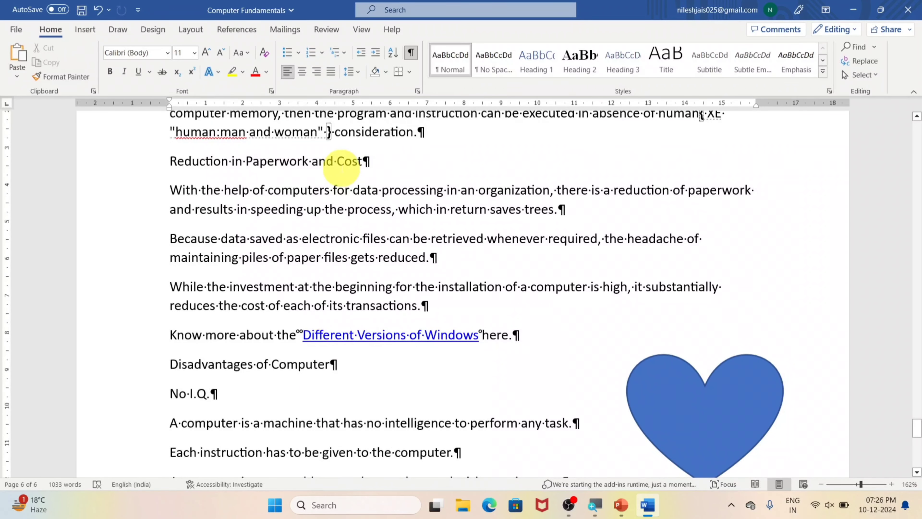
- Hide formatting marks and index codes, then place the cursor on the blank line below Figure 3 Heart
click(410, 54)
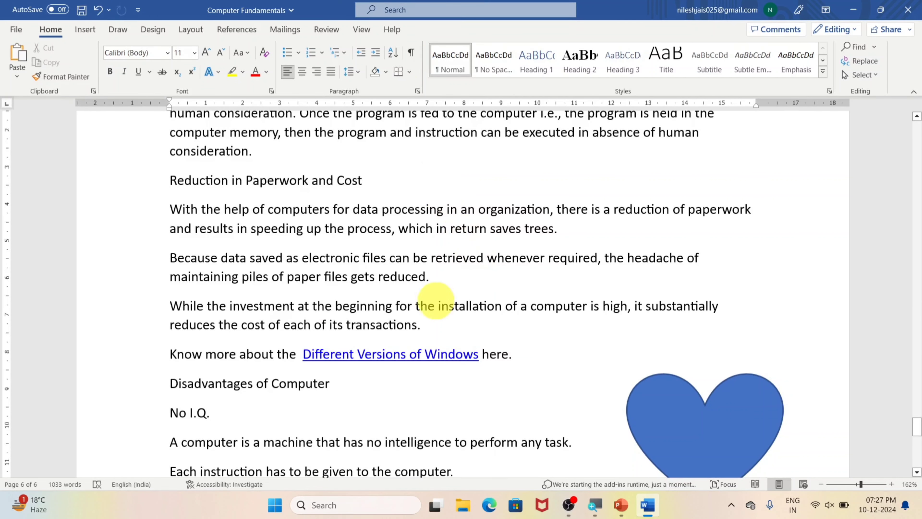
drag(919, 416, 918, 133)
scroll(582, 375, down, 8)
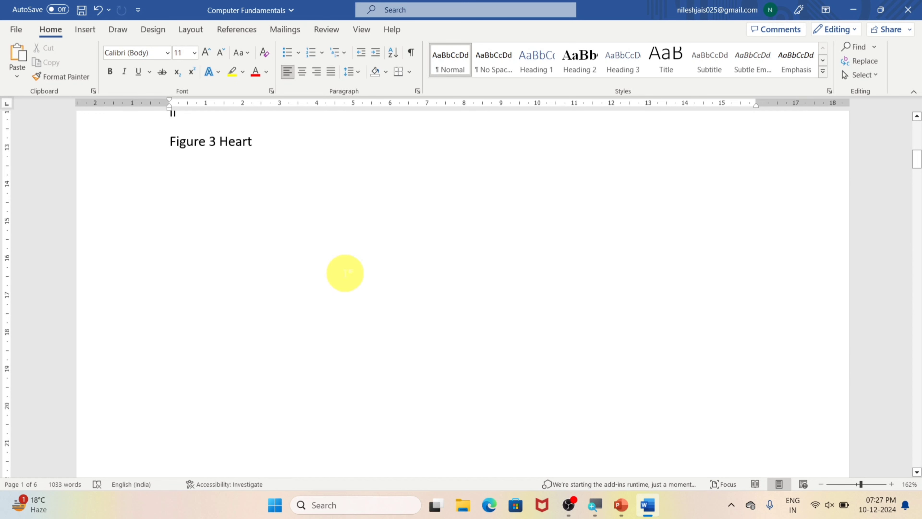
click(267, 251)
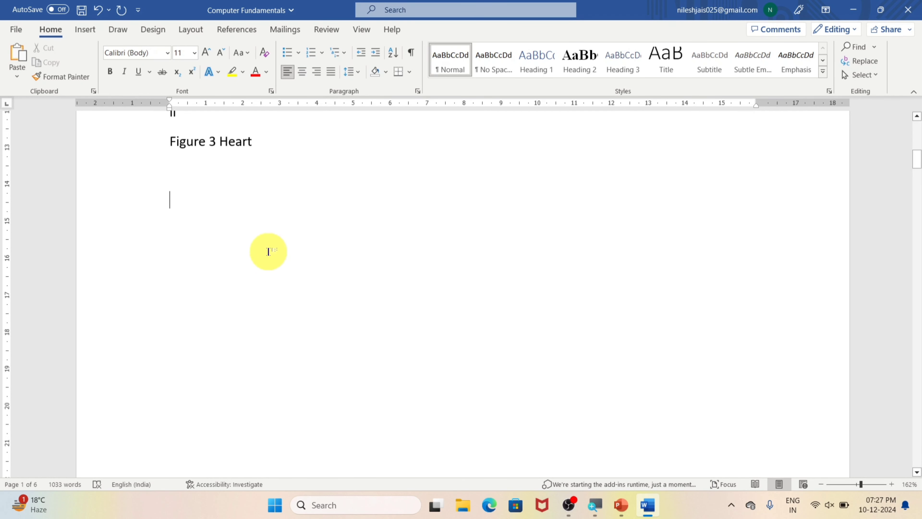
- Insert a one-column index with right-aligned, dot-leader page numbers
click(240, 30)
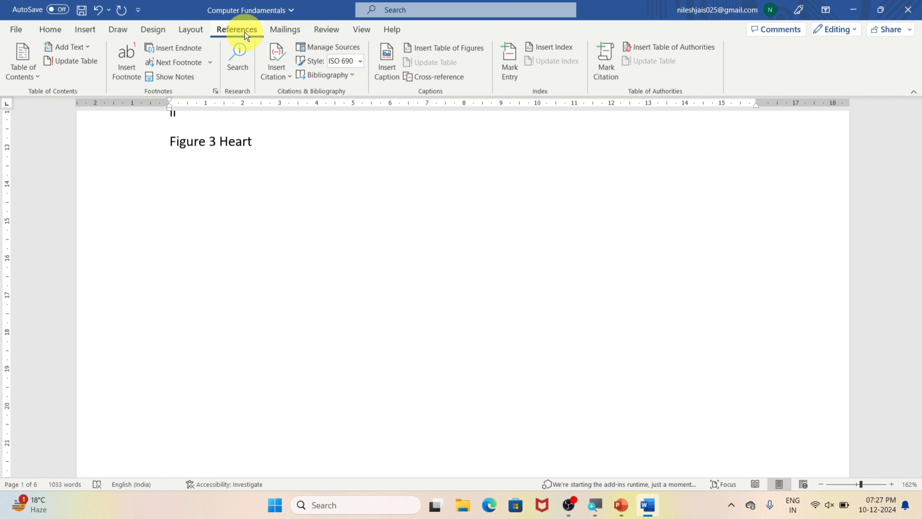
click(557, 47)
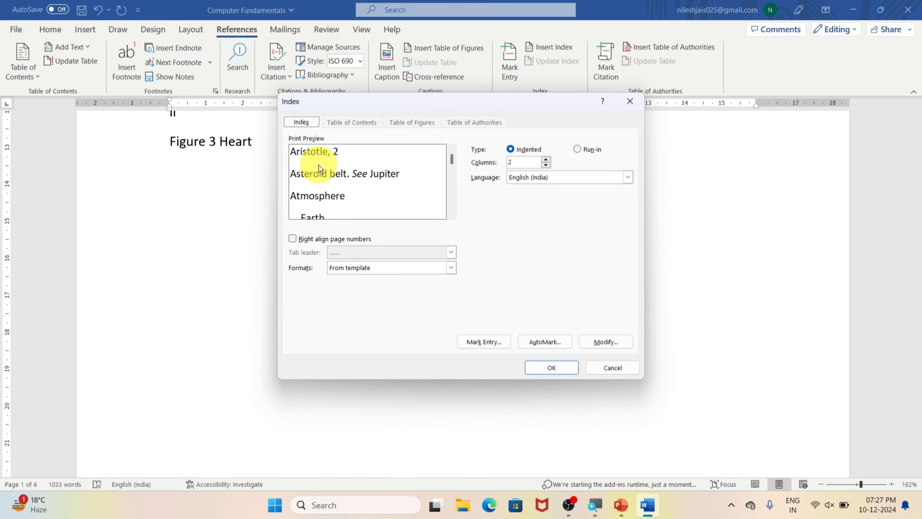
click(546, 165)
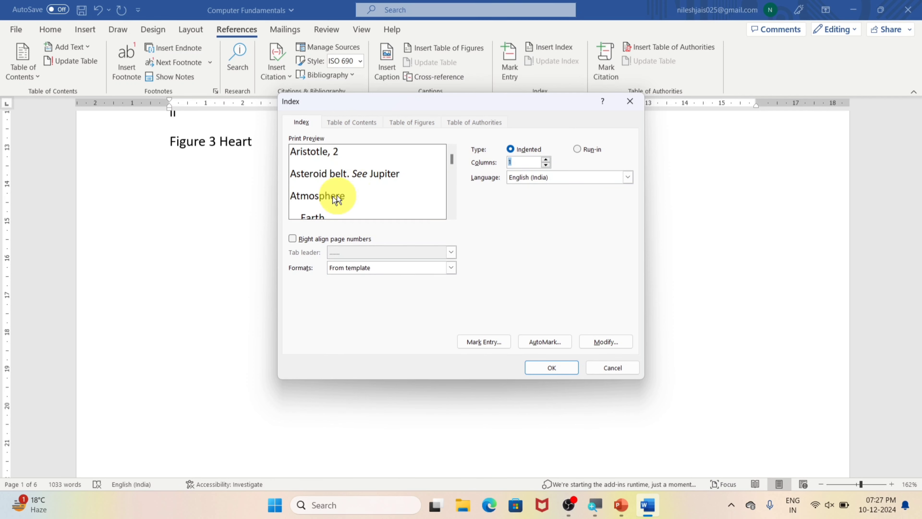
click(292, 239)
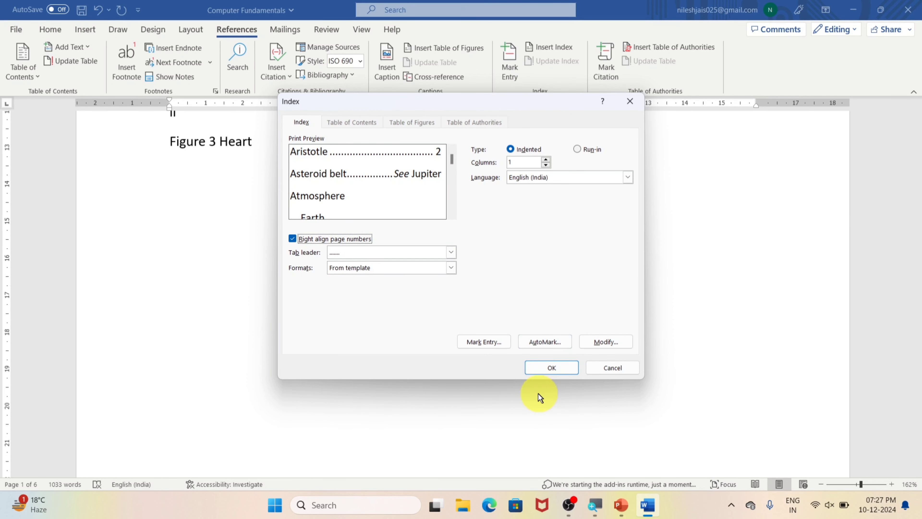
click(551, 367)
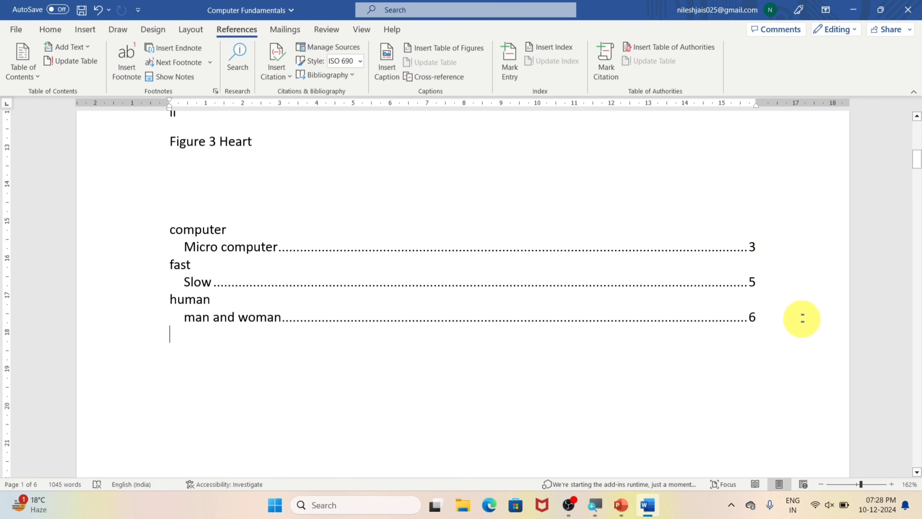
- Insert a page break before the Automation paragraph with Ctrl+Enter
scroll(802, 309, down, 10)
scroll(804, 295, down, 15)
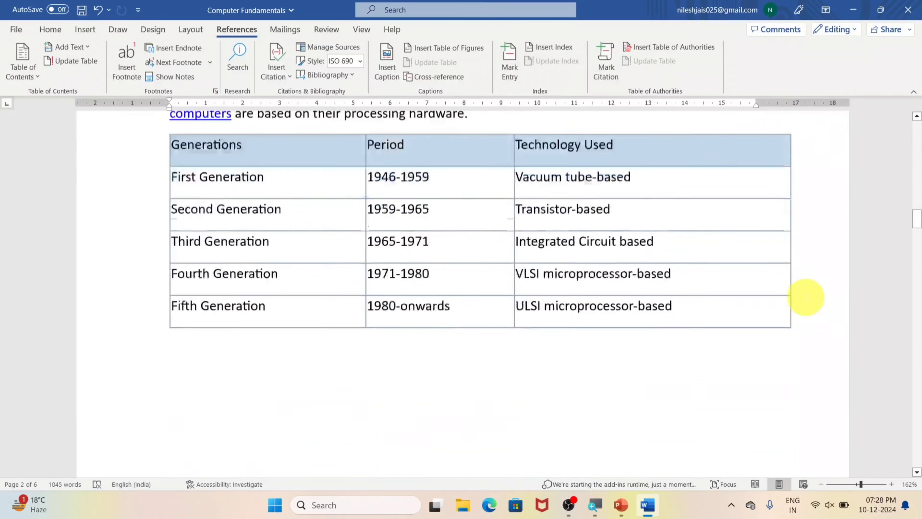
scroll(804, 298, down, 15)
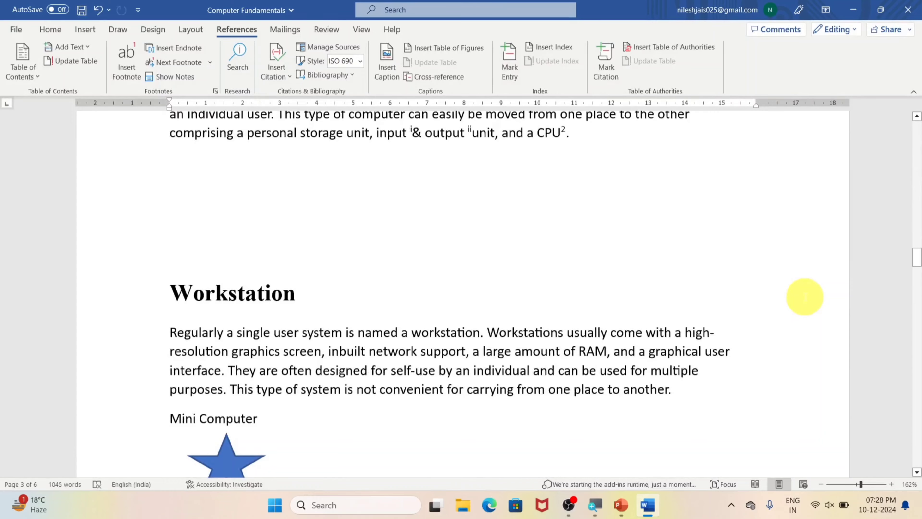
scroll(802, 293, down, 15)
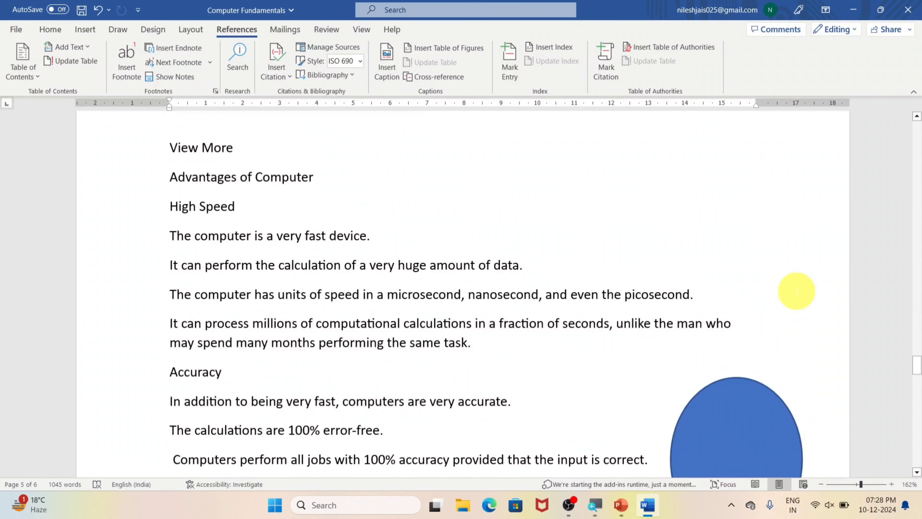
scroll(796, 290, down, 15)
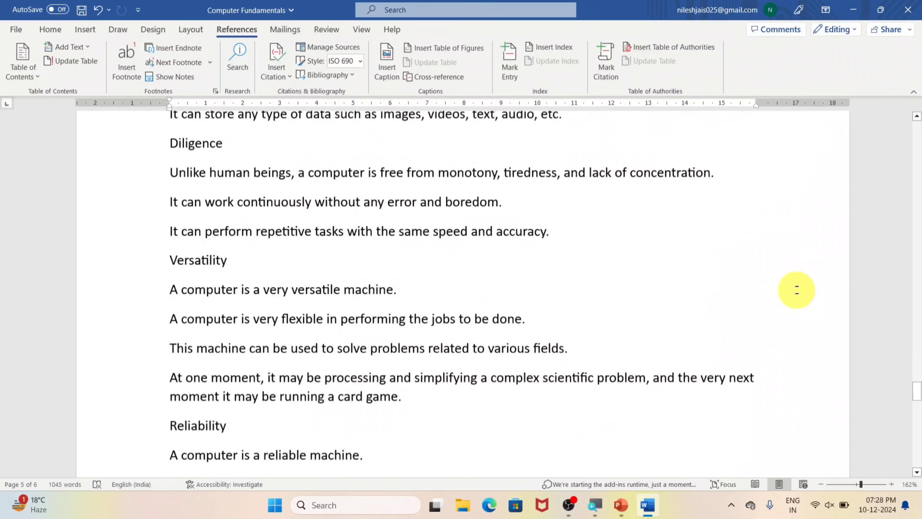
scroll(796, 290, down, 15)
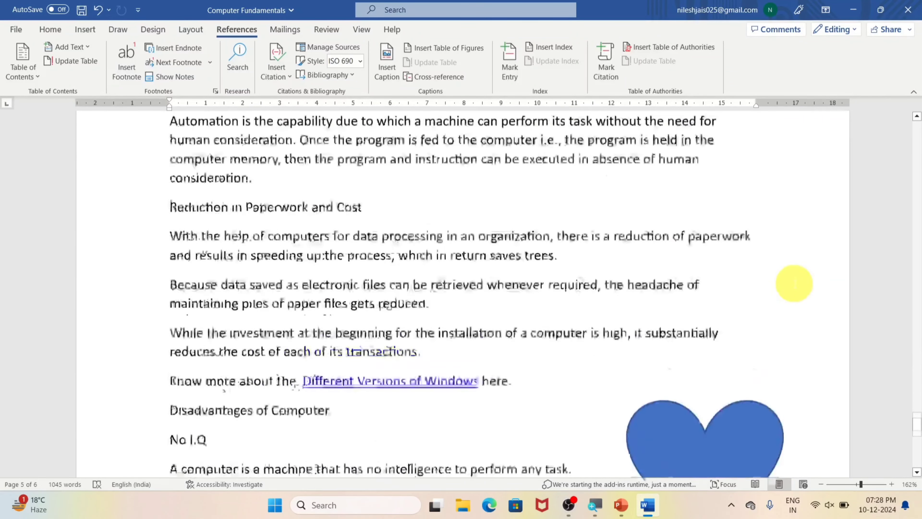
scroll(794, 283, up, 3)
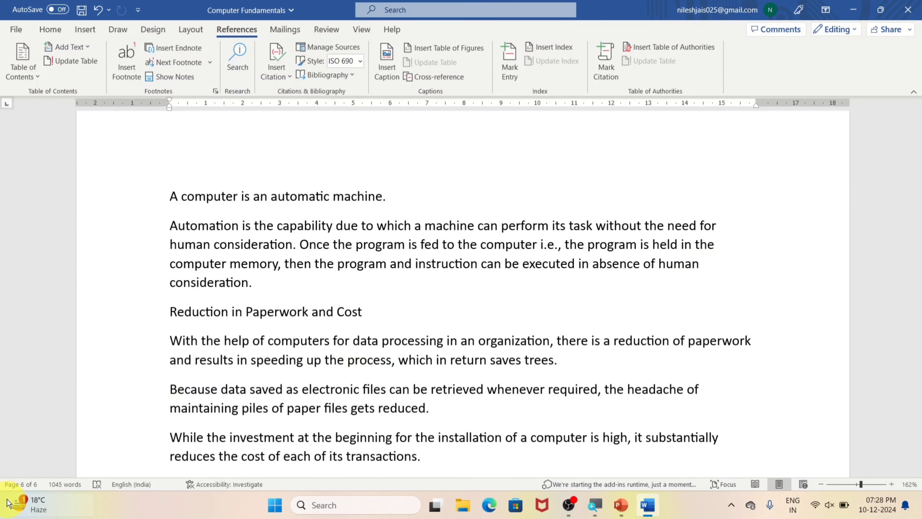
click(423, 317)
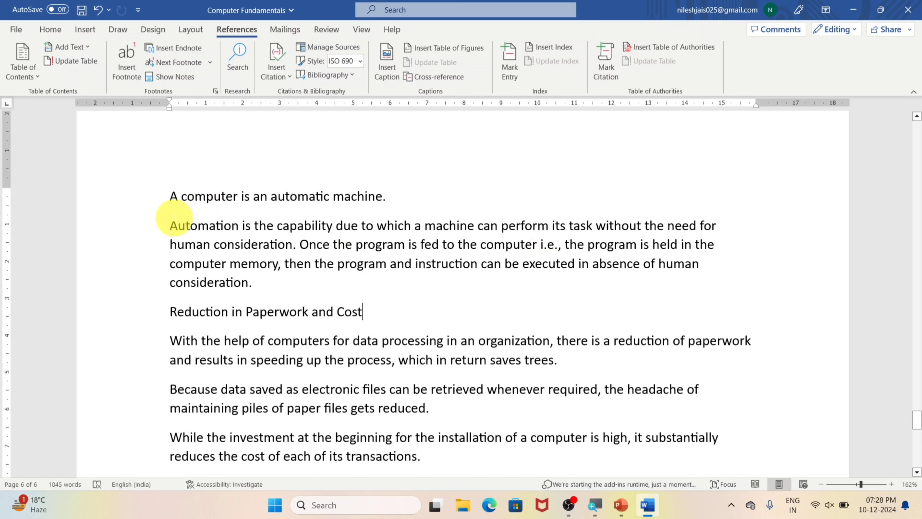
click(172, 224)
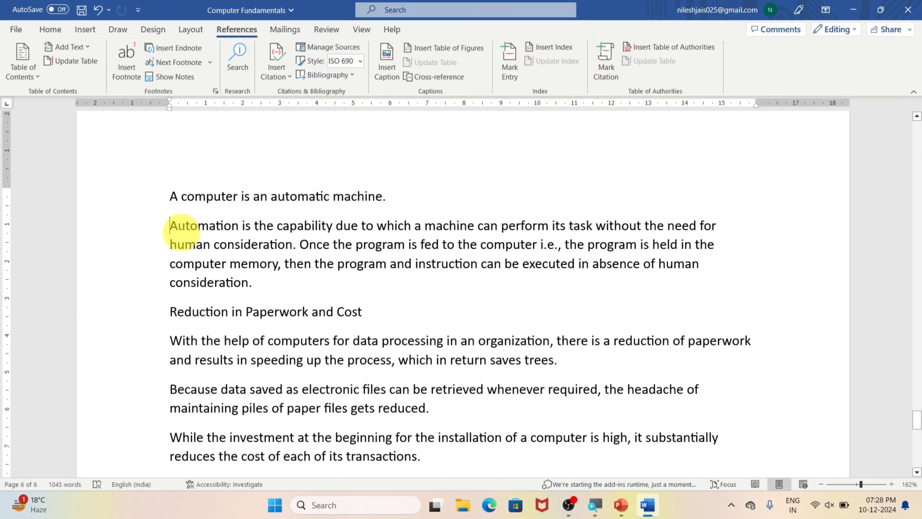
key(ctrl+Return)
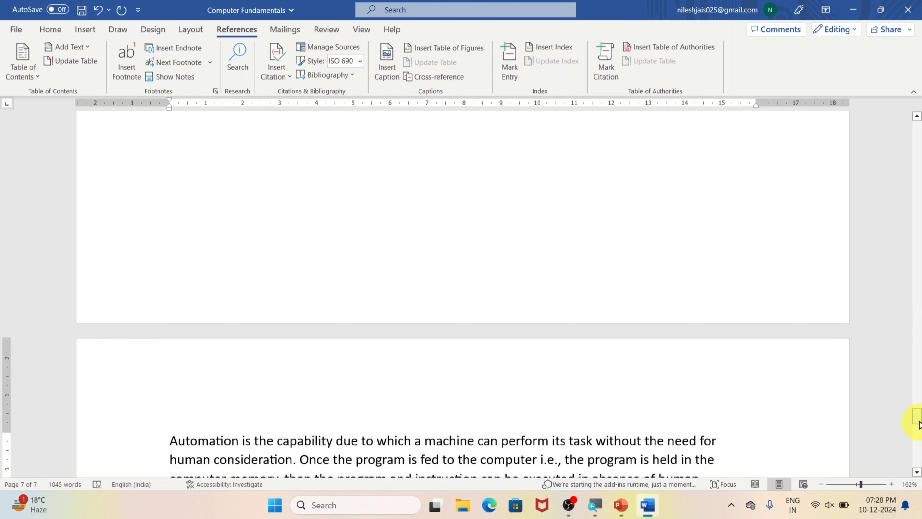
- Scroll back up to the index and put the cursor inside it
drag(916, 421, 918, 355)
scroll(336, 335, down, 8)
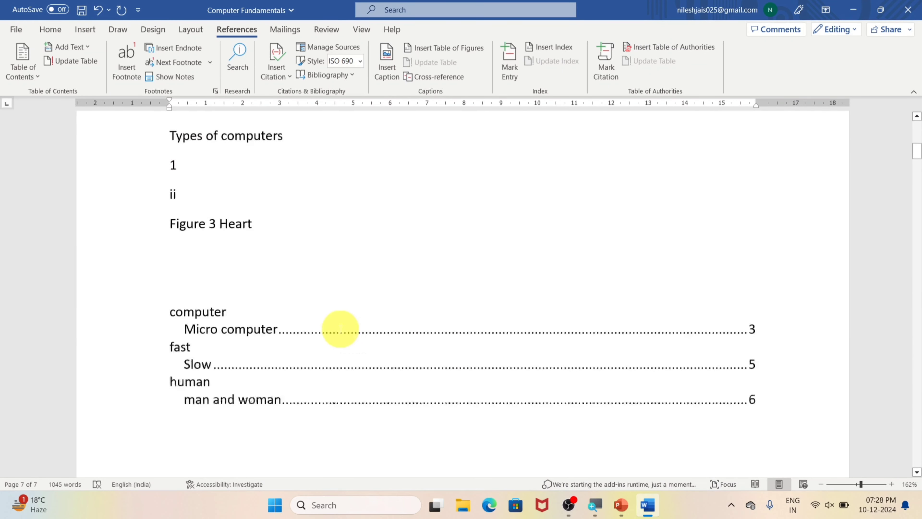
scroll(340, 326, up, 1)
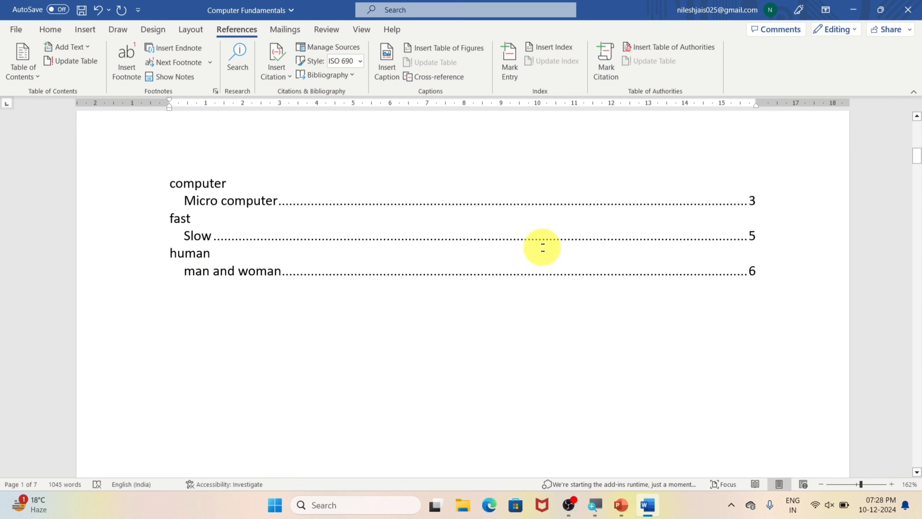
click(293, 255)
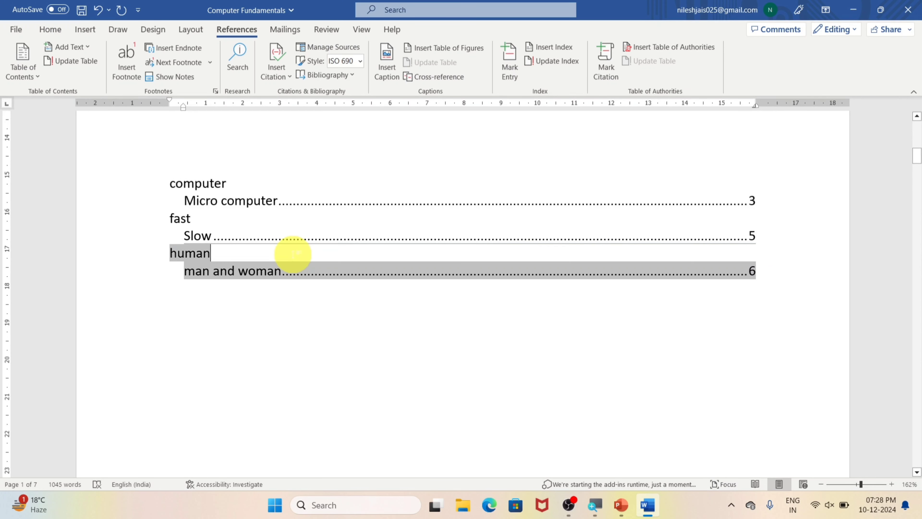
- Update the index so 'human – man and woman' points to page 7
click(284, 227)
scroll(284, 251, up, 1)
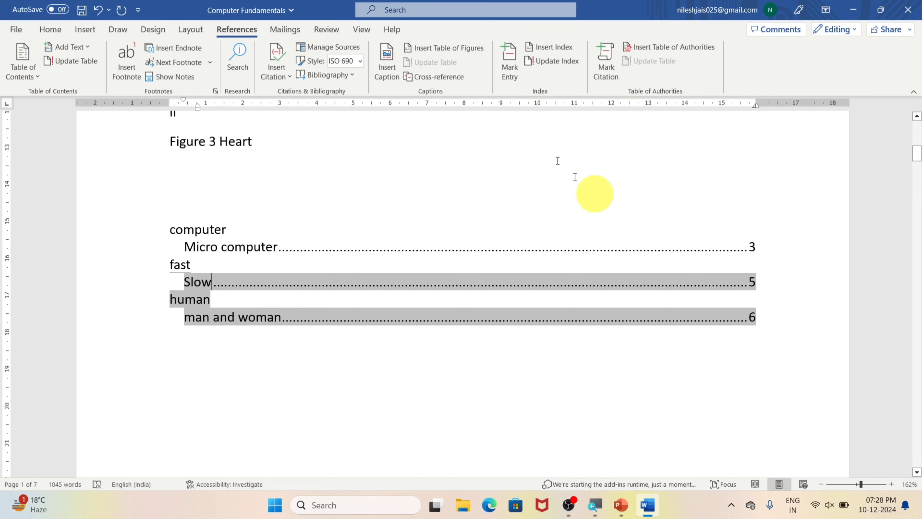
click(548, 66)
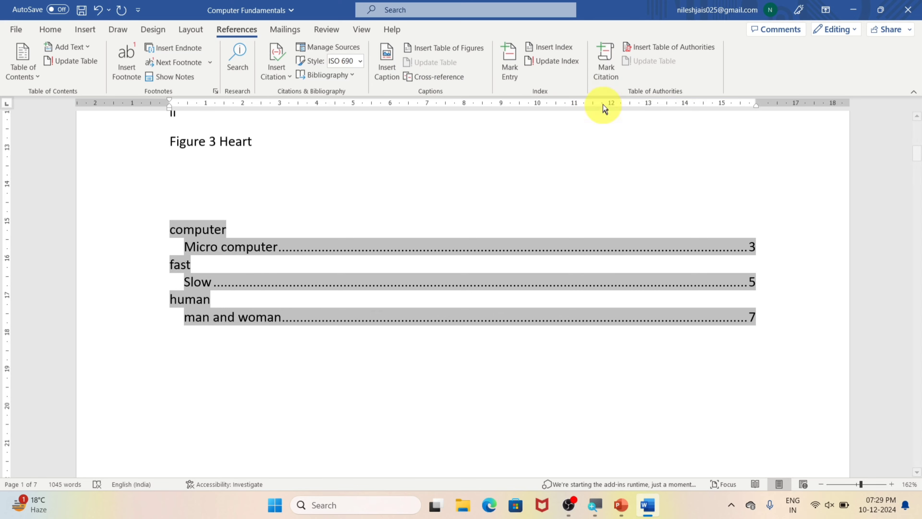
scroll(370, 304, down, 10)
- Select the PC heading and start marking it as a citation, keeping the Cases category
scroll(371, 291, down, 20)
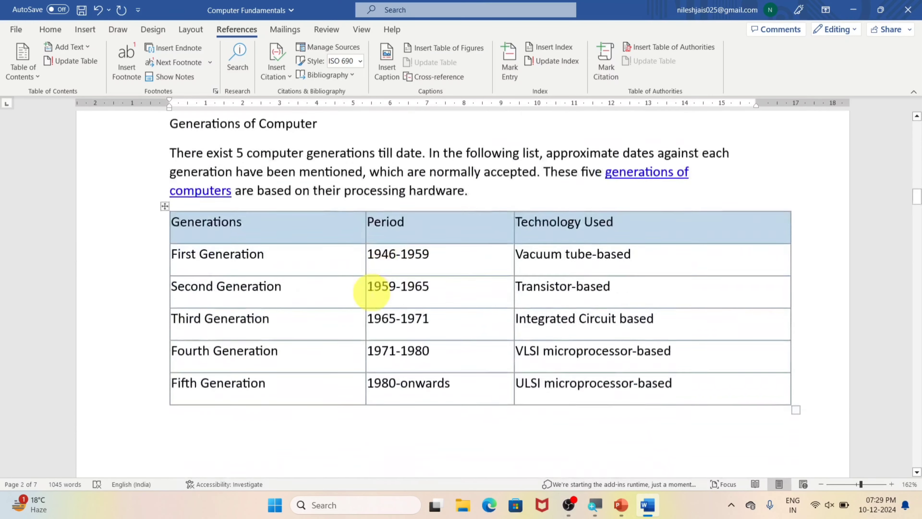
scroll(371, 283, down, 2)
scroll(354, 327, up, 2)
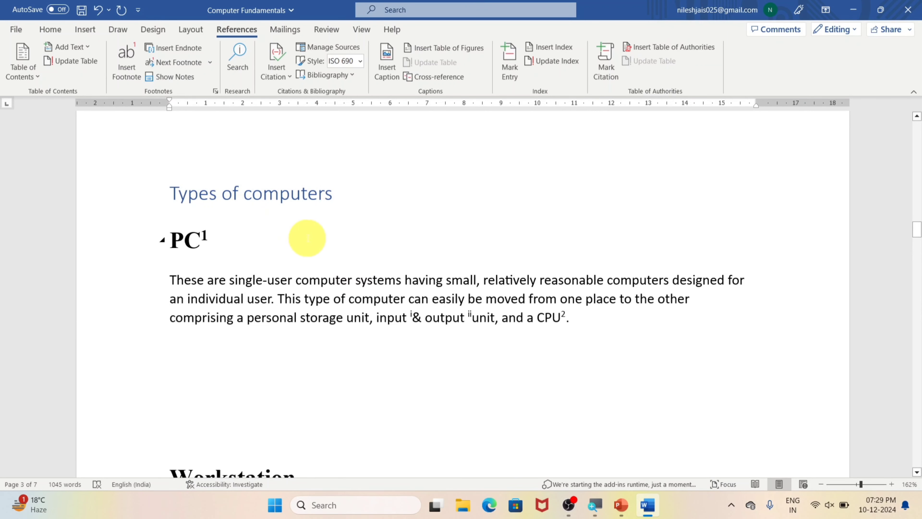
scroll(256, 247, down, 4)
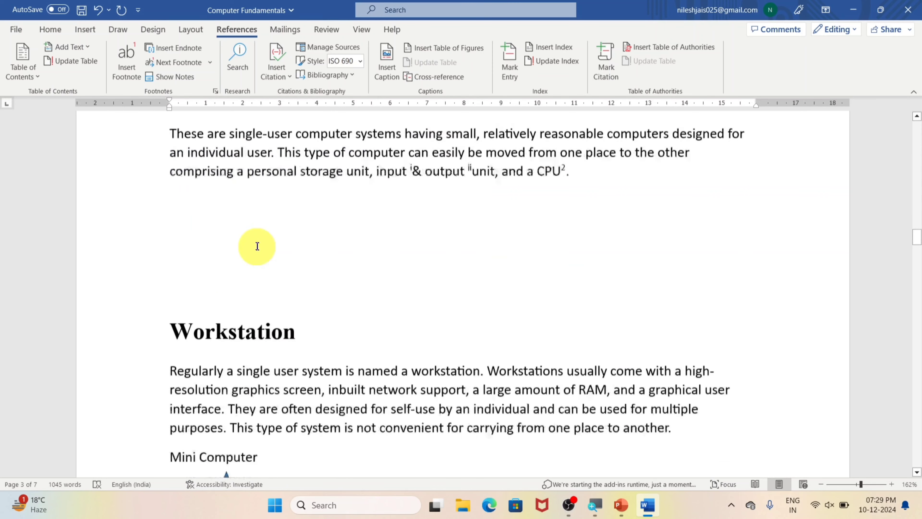
scroll(251, 233, up, 3)
drag(214, 196, 173, 193)
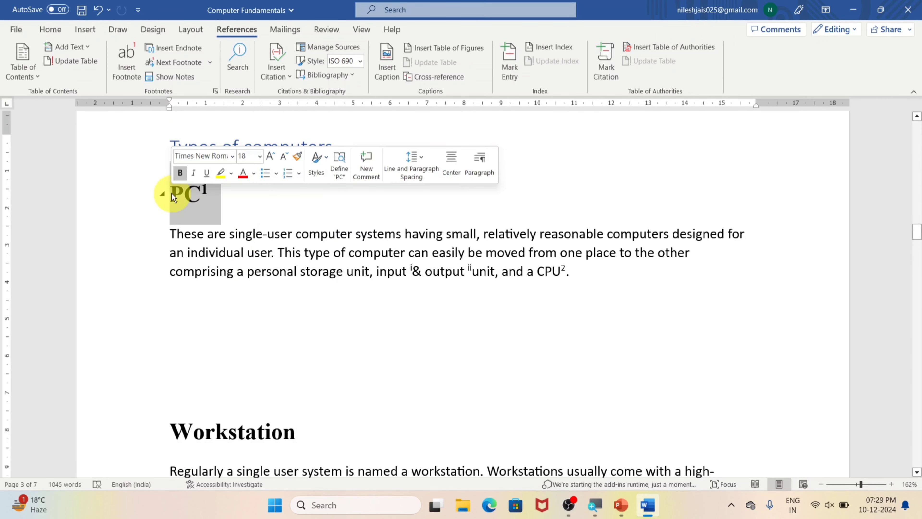
click(610, 73)
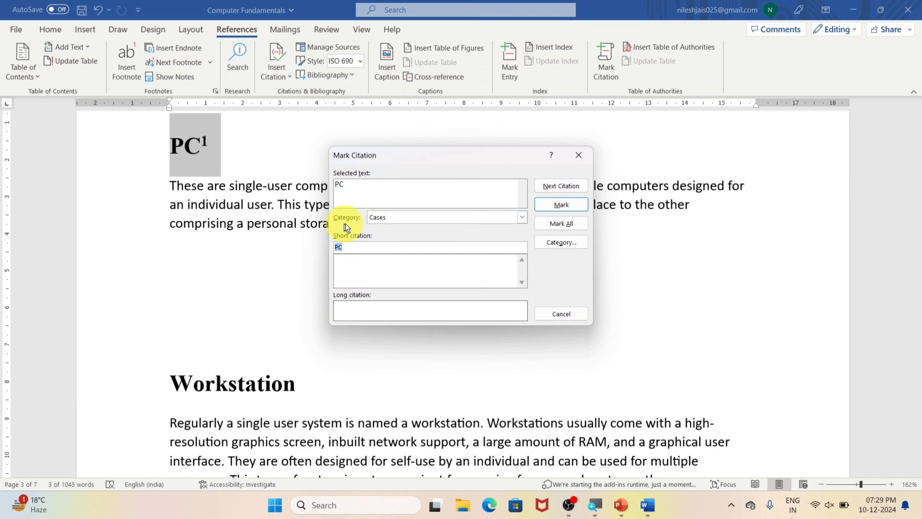
click(522, 218)
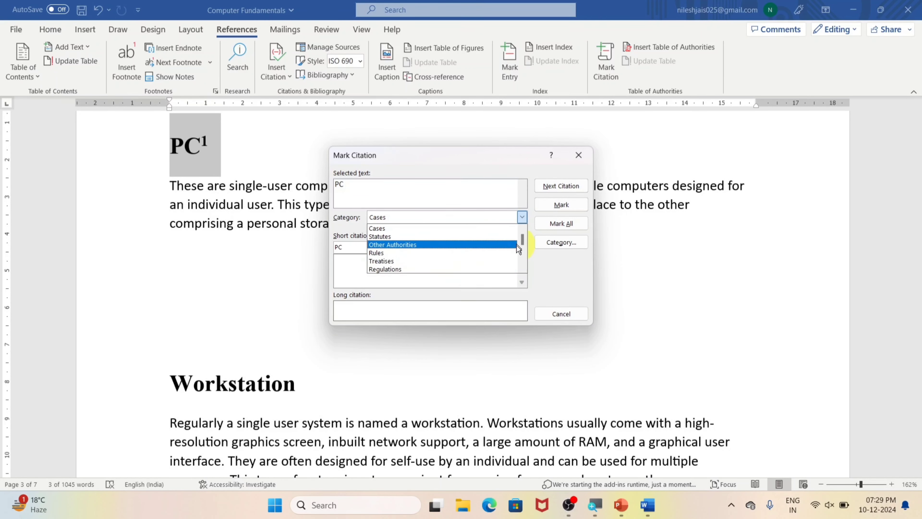
click(531, 237)
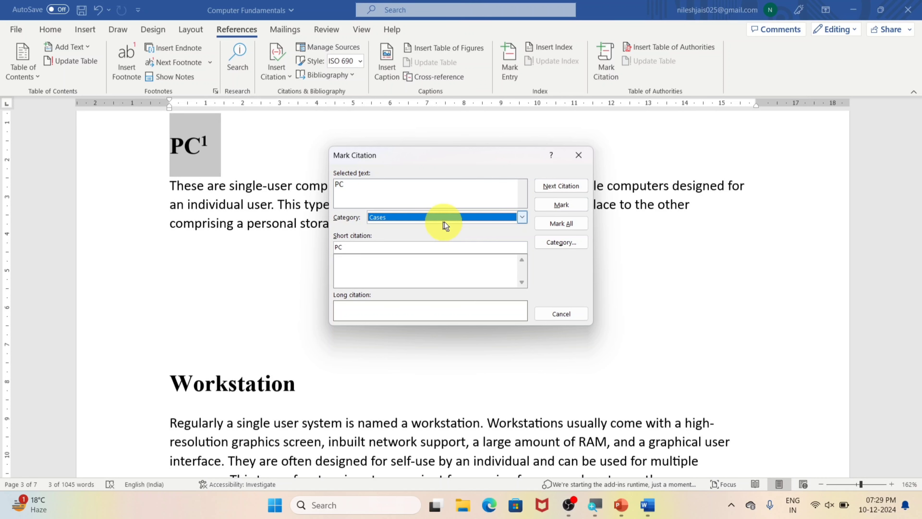
- Choose category 8 in the Edit Category window and select its replacement name
click(557, 244)
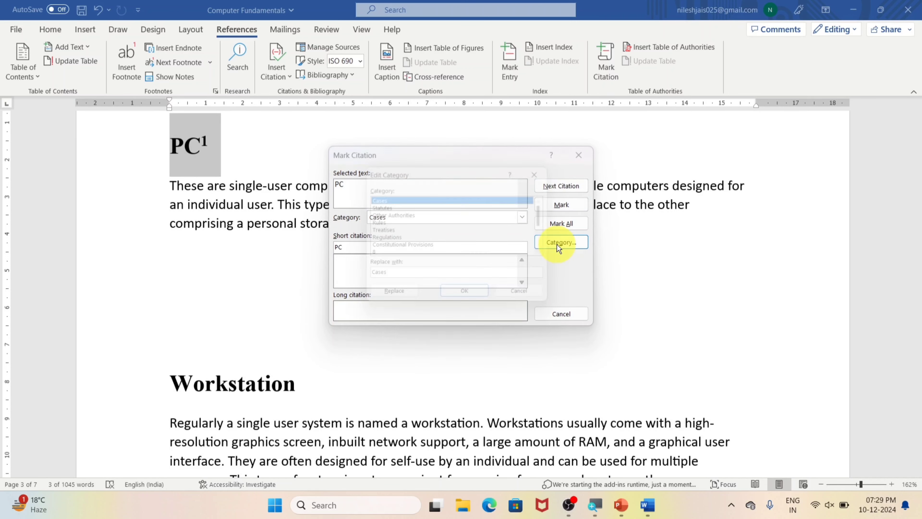
scroll(415, 213, down, 2)
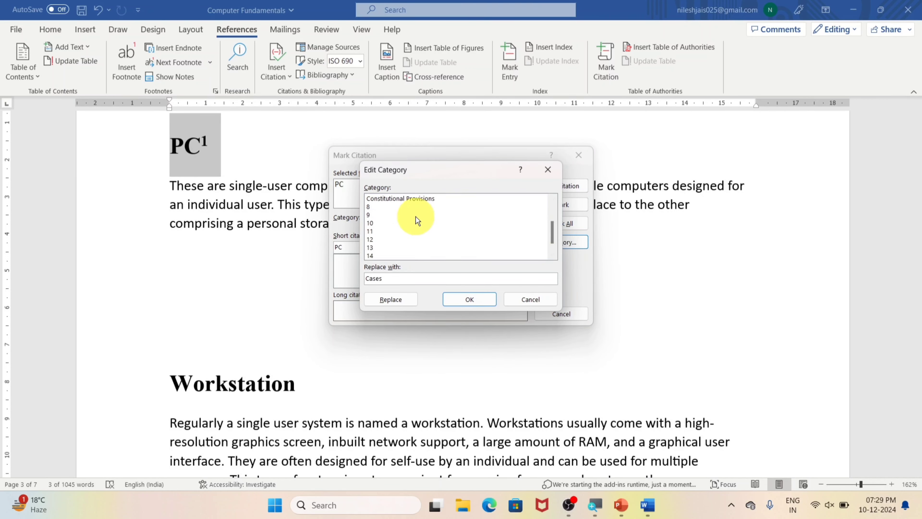
click(390, 213)
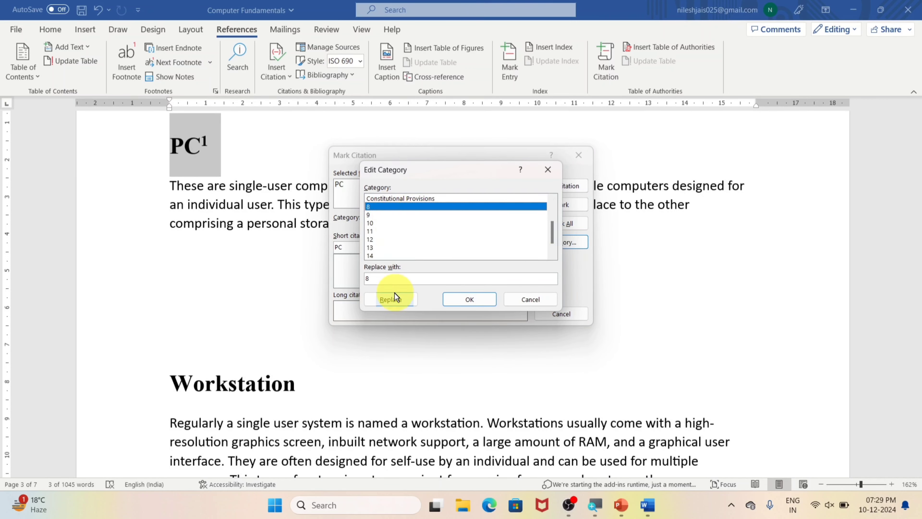
drag(374, 279, 346, 280)
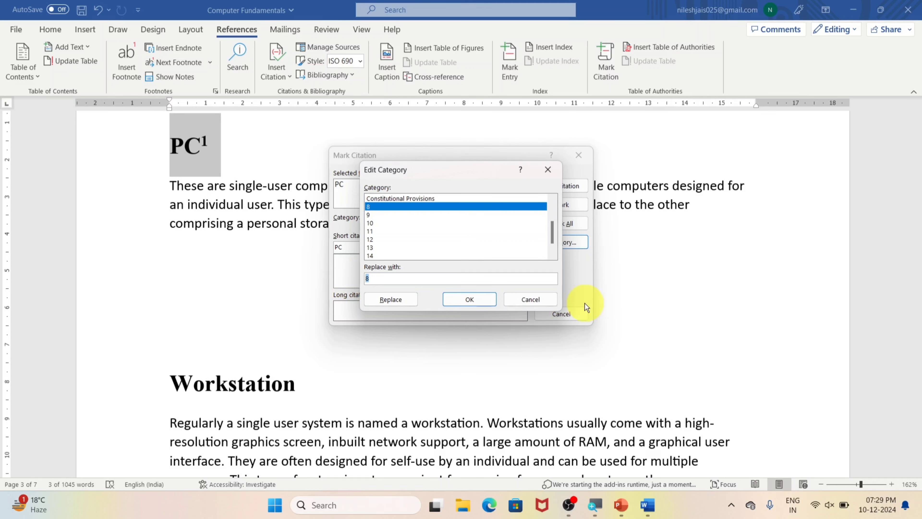